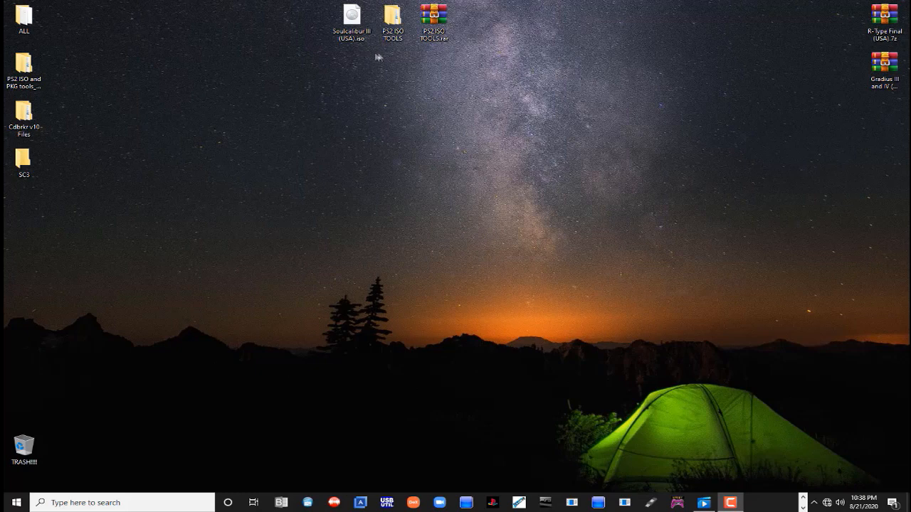
Step: View the MediaFire download page for PS2 ISO TOOLS.rar in Microsoft Edge and minimize the browser
click(802, 498)
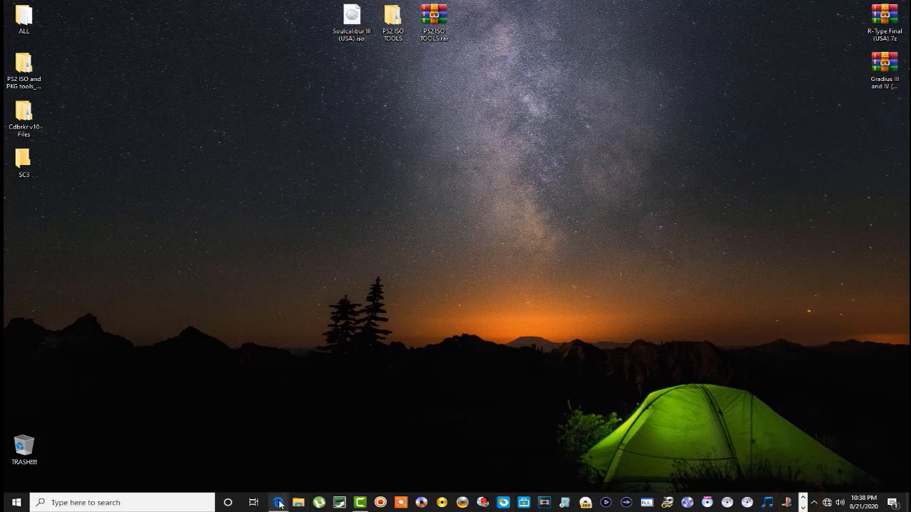
click(278, 502)
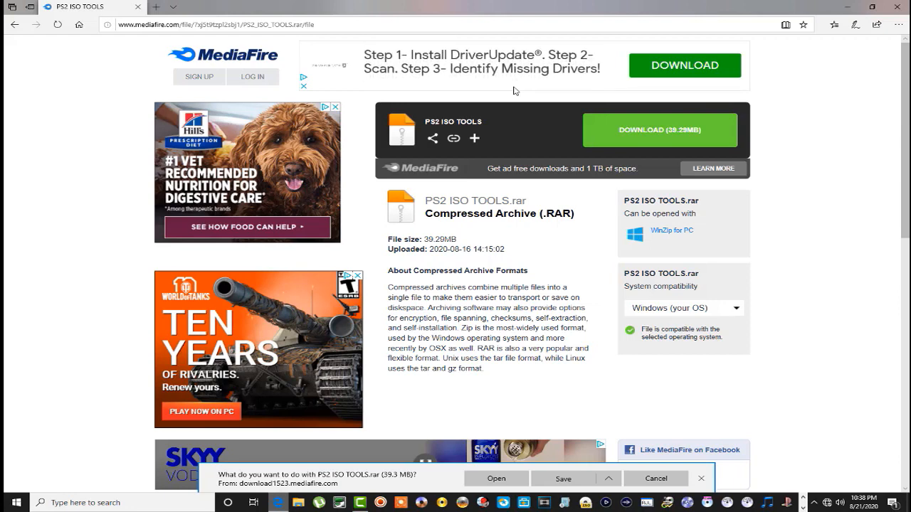
click(846, 7)
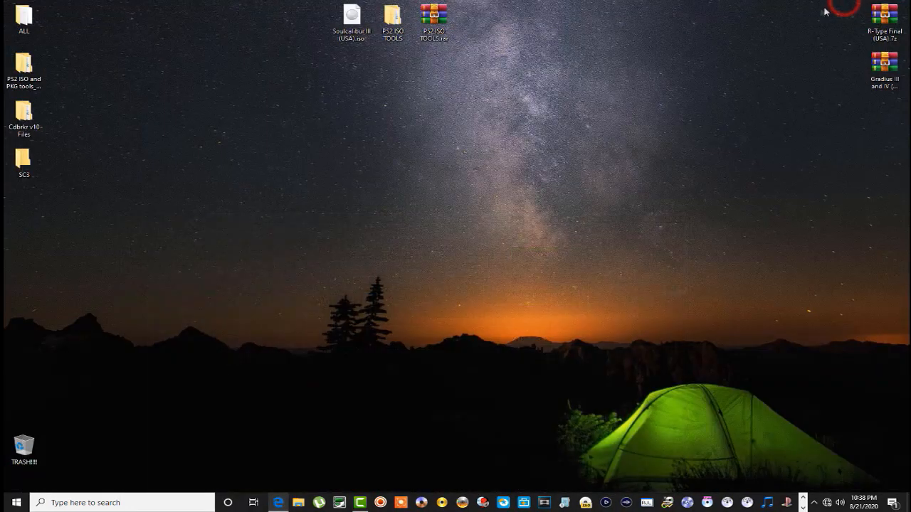
Step: Open the PS2 ISO TOOLS folder on the desktop, review its numbered tool folders and Xpert (installer), and close it
double_click(394, 20)
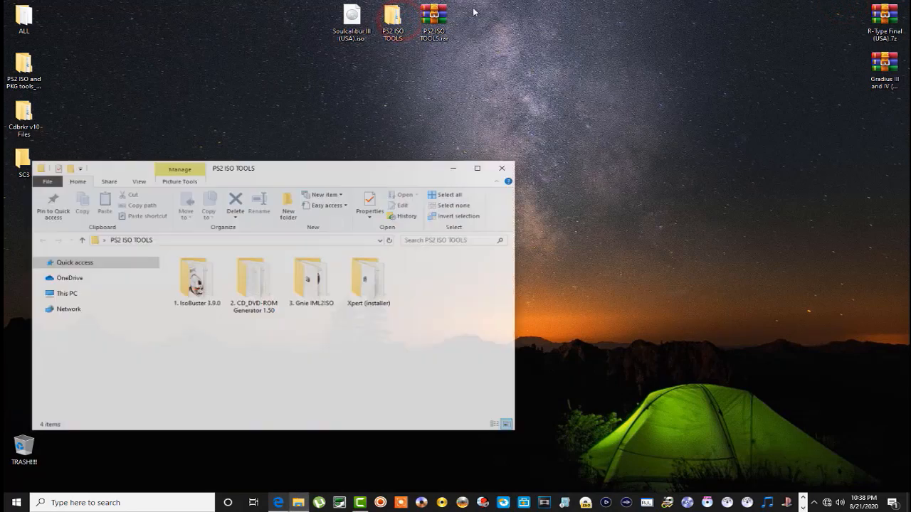
drag(310, 168, 583, 71)
drag(466, 222, 651, 229)
click(649, 229)
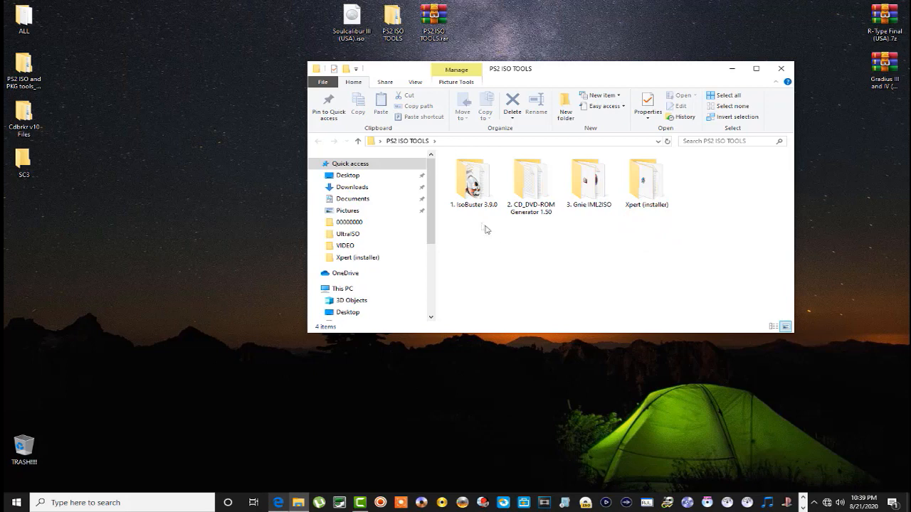
click(477, 186)
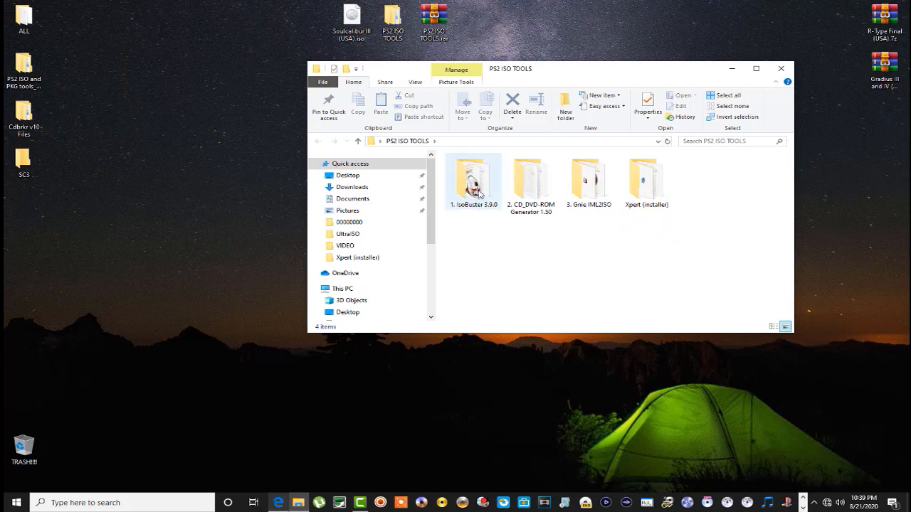
click(651, 211)
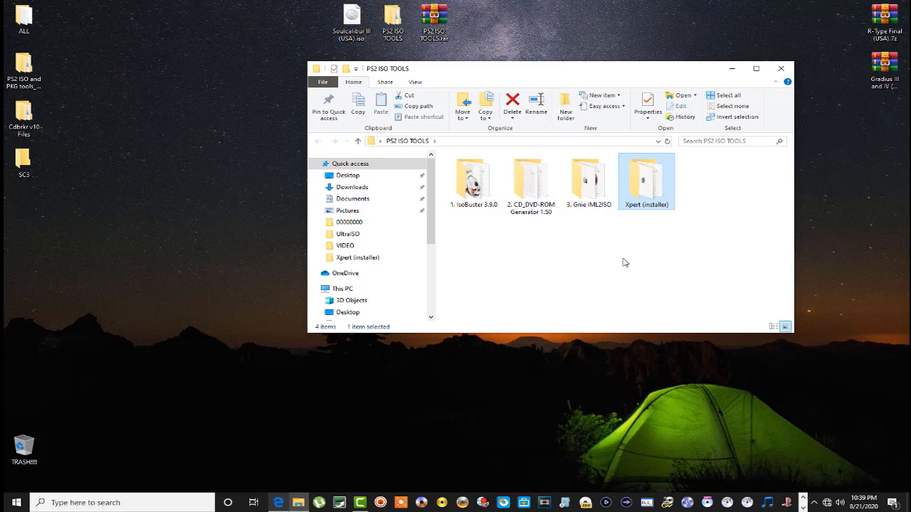
drag(469, 242, 603, 215)
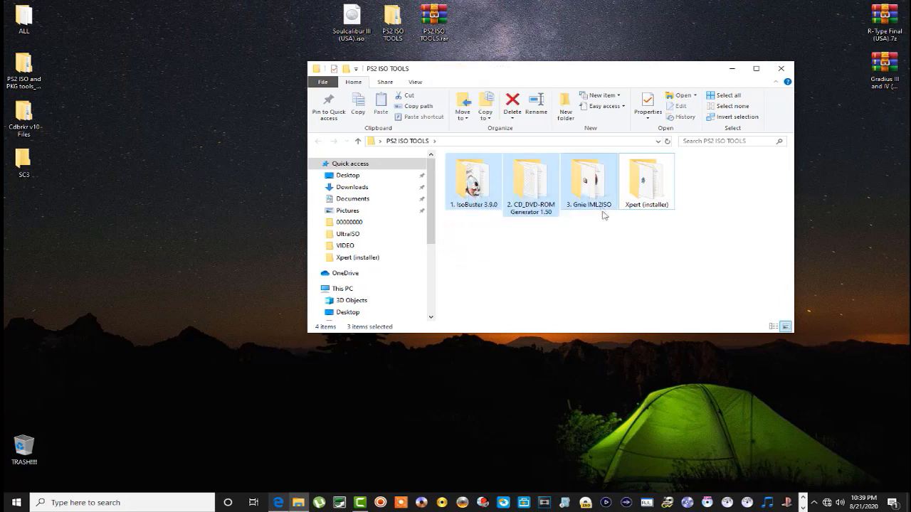
click(656, 185)
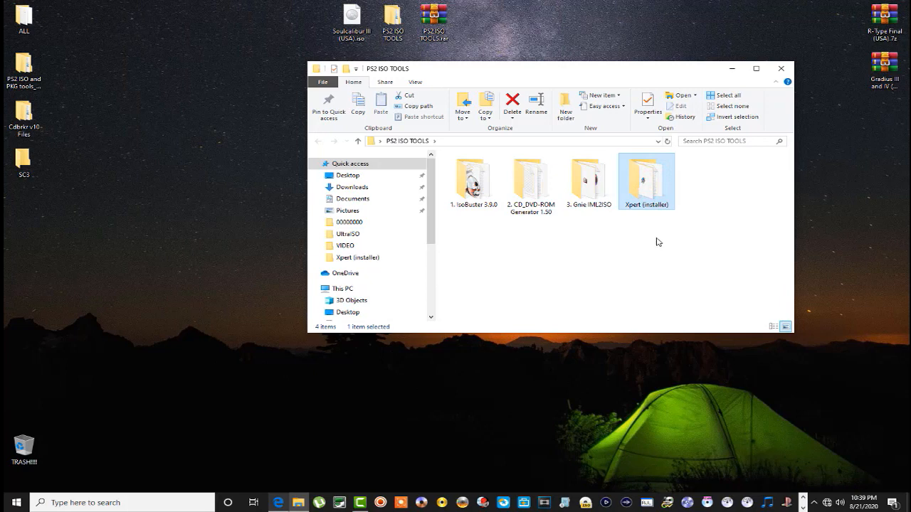
click(781, 69)
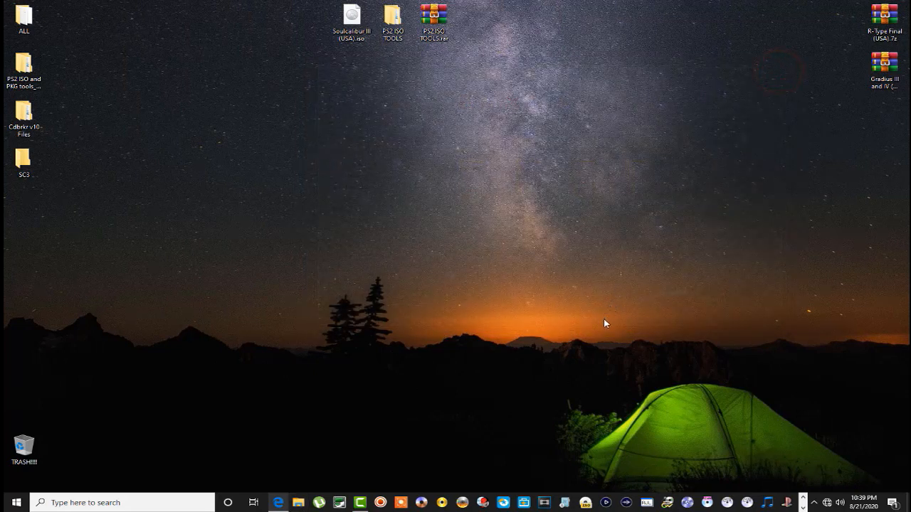
Step: Launch IsoBuster without the online check, load Soulcalibur III (USA).iso and list the files of its ISO9660 file system
click(484, 503)
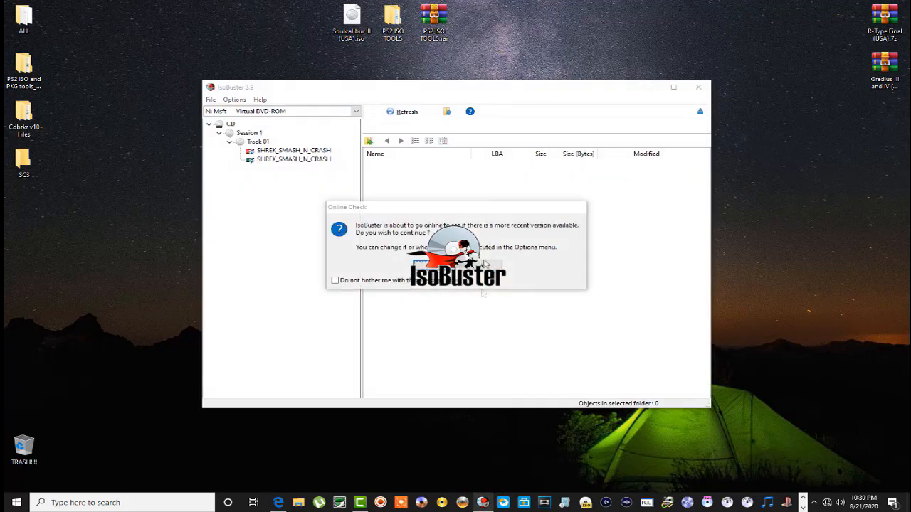
click(485, 265)
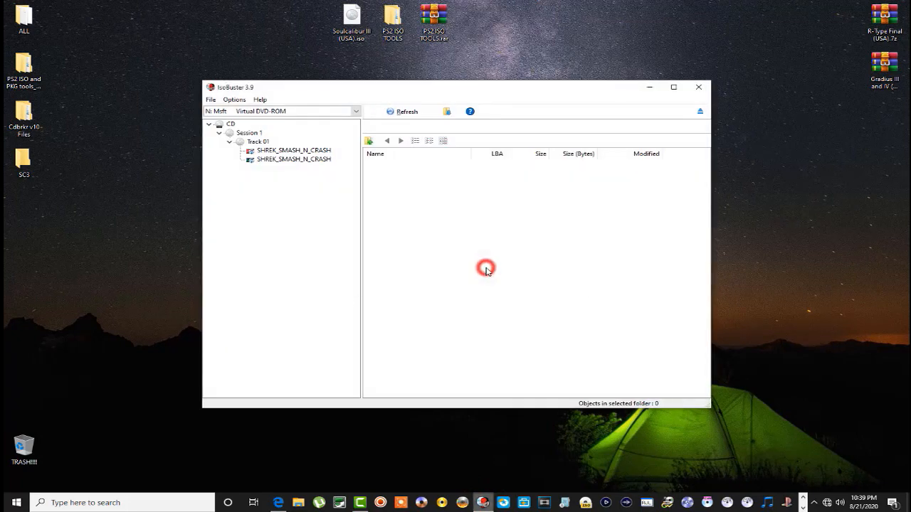
drag(429, 90, 516, 84)
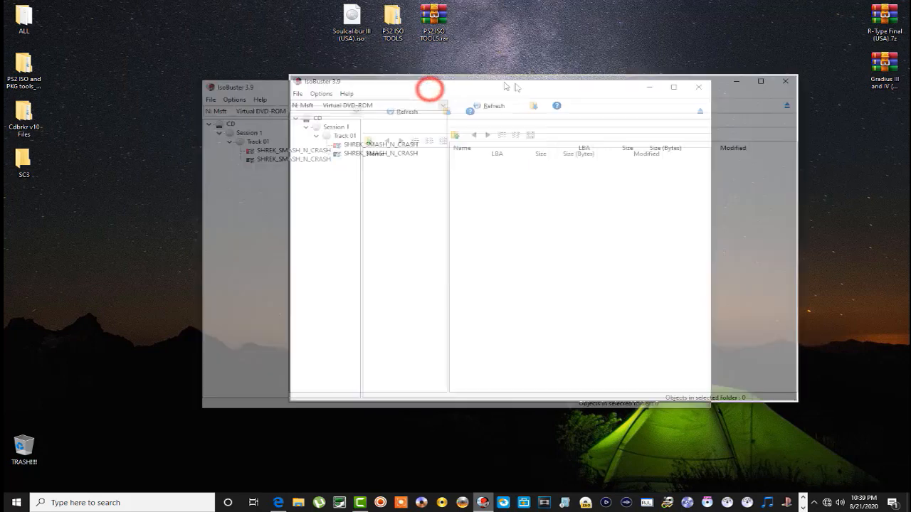
drag(365, 26, 370, 222)
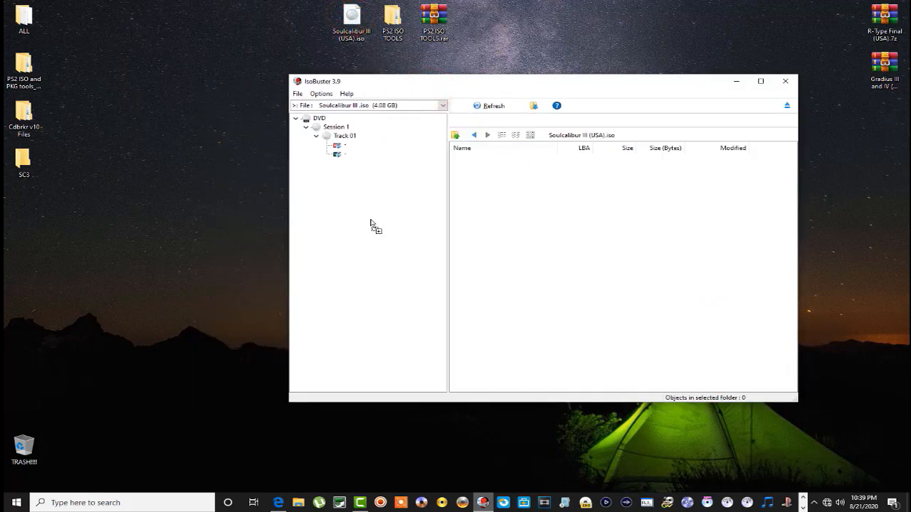
click(337, 148)
click(339, 148)
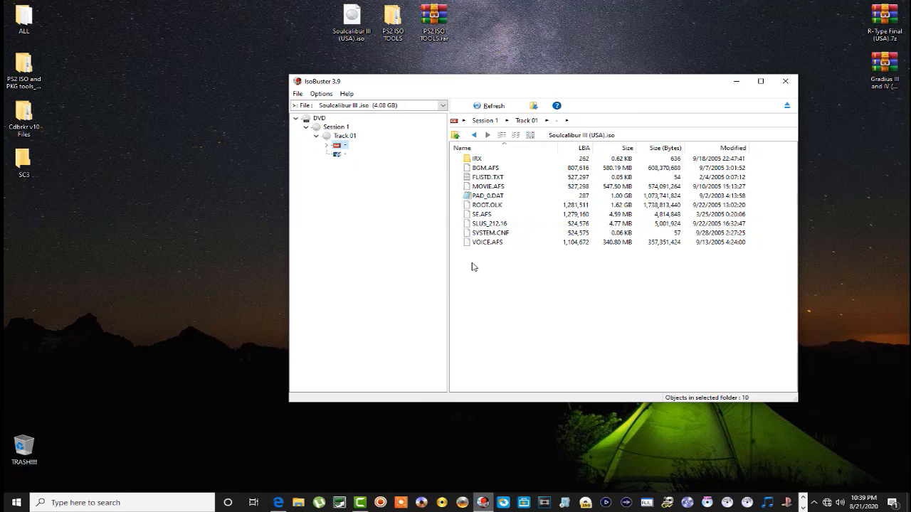
Step: Select everything in the disc's root, from IRX to VOICE.AFS, and start extracting the objects
drag(462, 257, 477, 161)
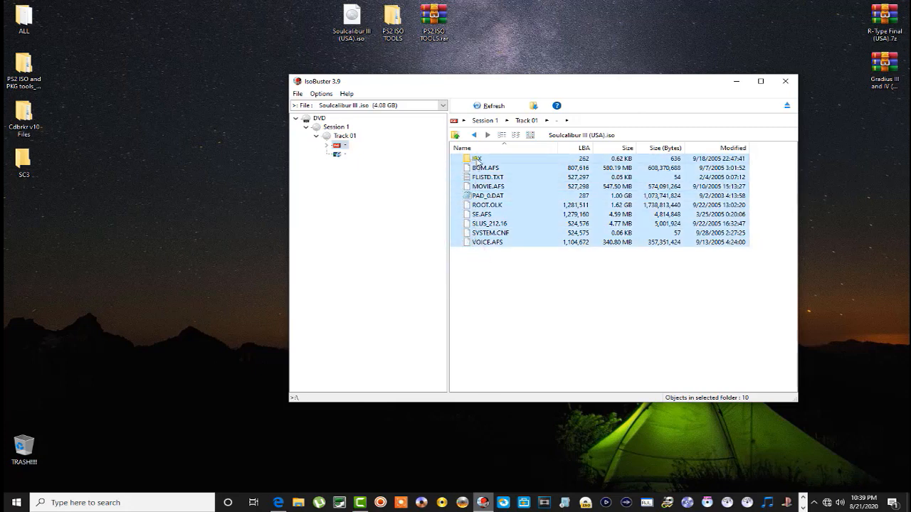
right_click(477, 161)
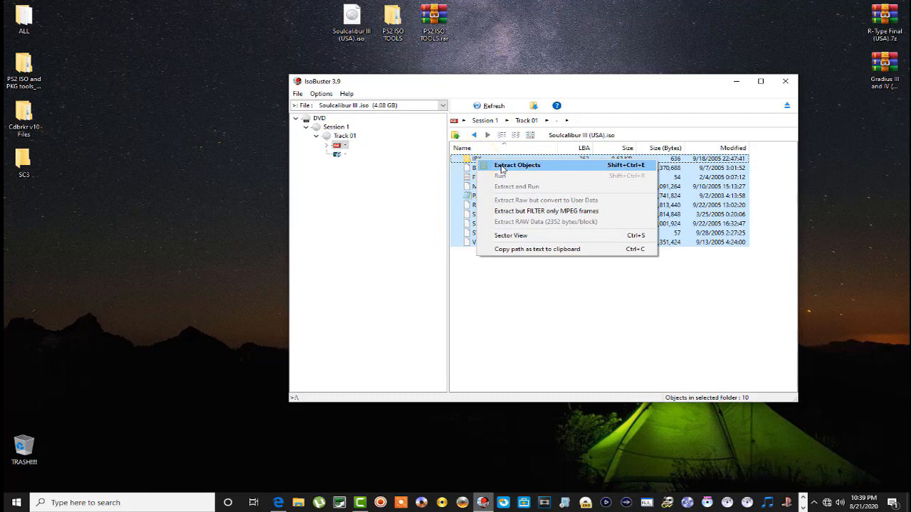
click(502, 168)
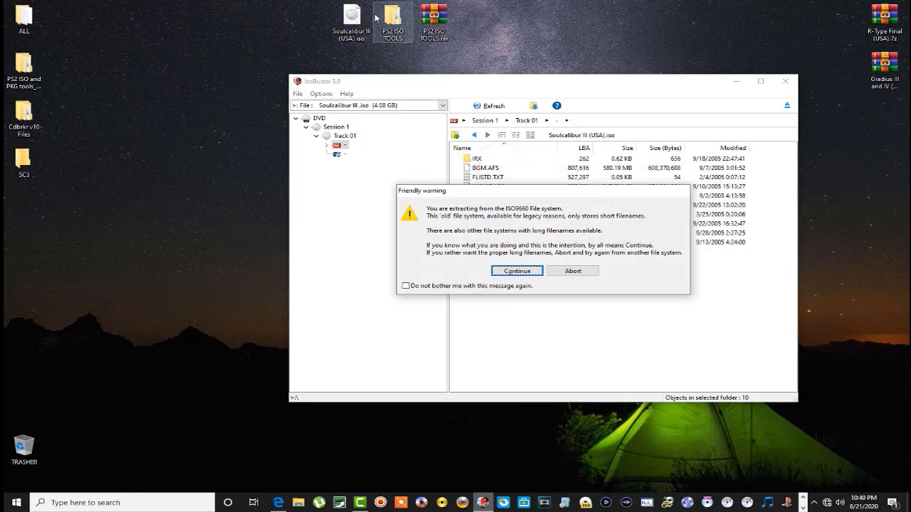
Step: Create a new folder on the desktop and copy the title "Soulcalibur III" from the ISO's file name
right_click(291, 15)
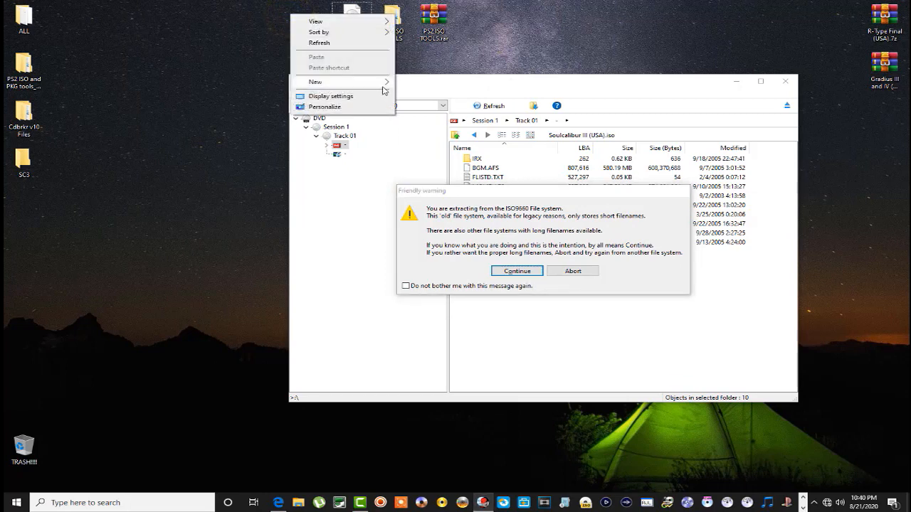
click(404, 83)
click(358, 33)
right_click(358, 33)
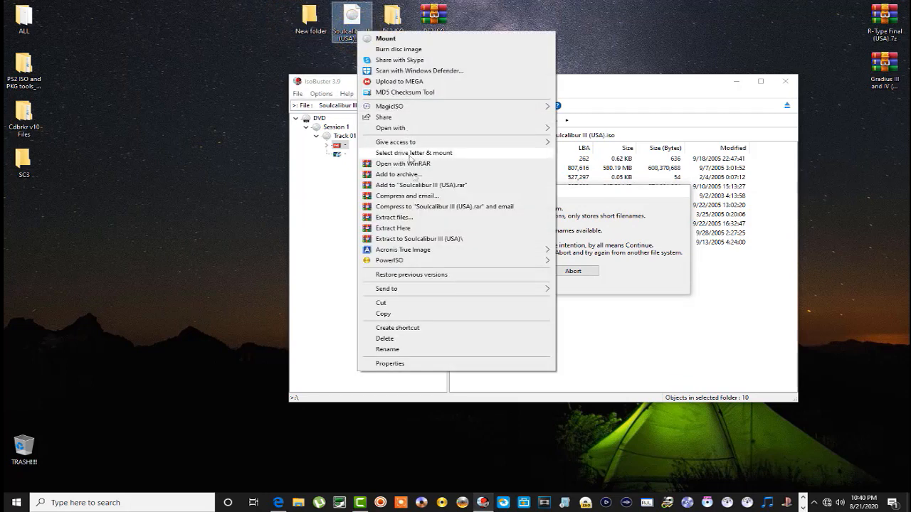
click(401, 349)
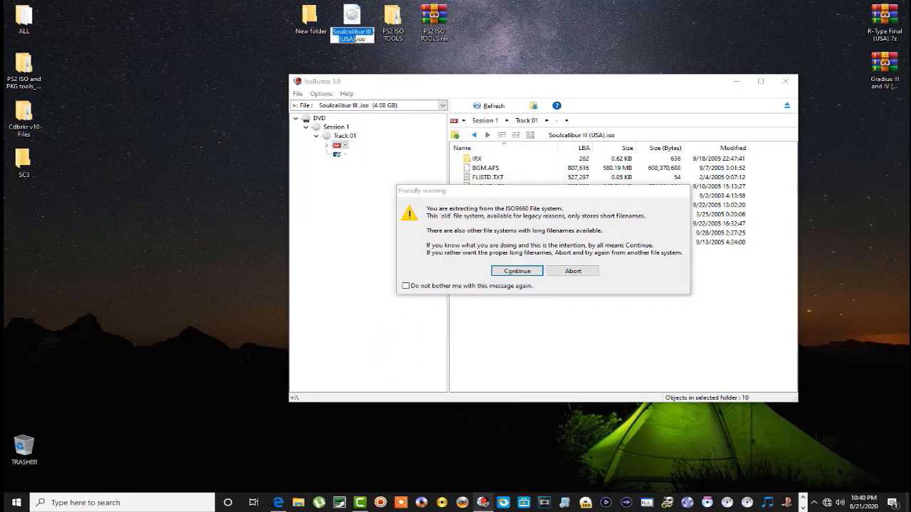
drag(373, 33, 339, 33)
right_click(340, 33)
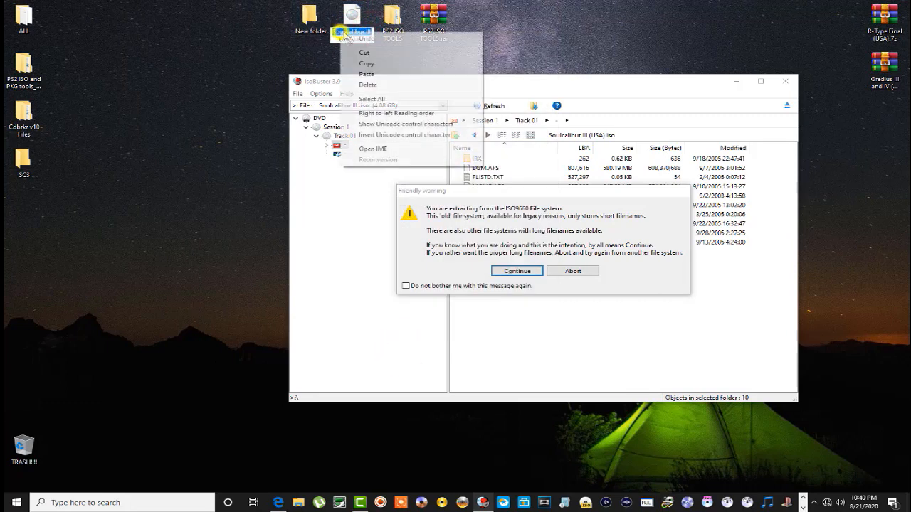
click(363, 65)
Step: Rename the new desktop folder to Soulcalibur III using the copied title
right_click(308, 21)
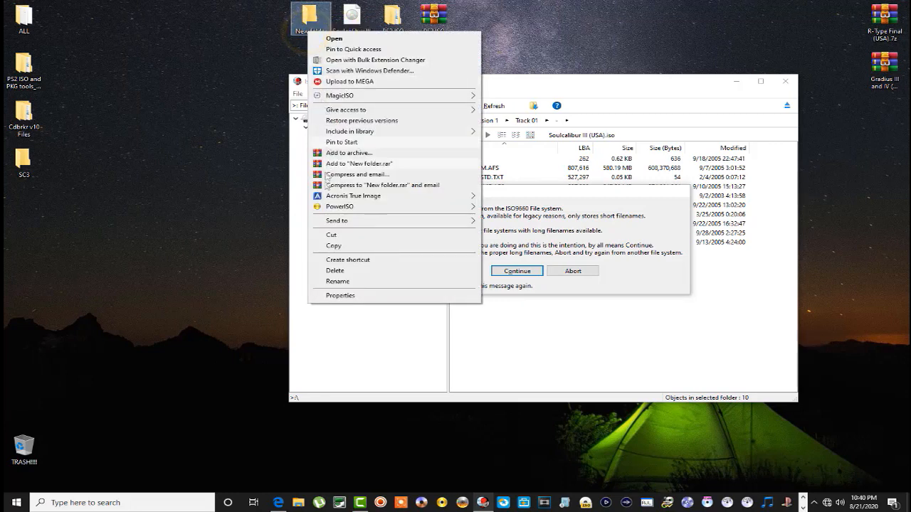
click(333, 281)
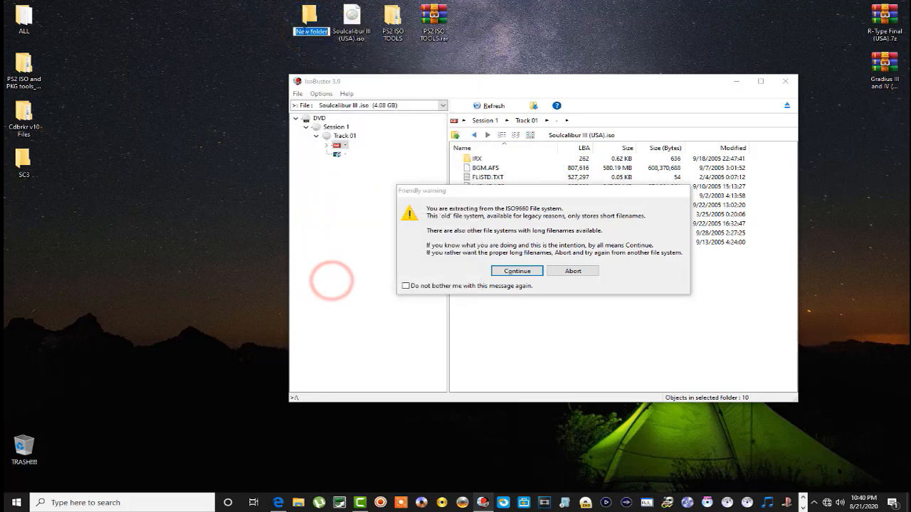
right_click(311, 32)
click(316, 63)
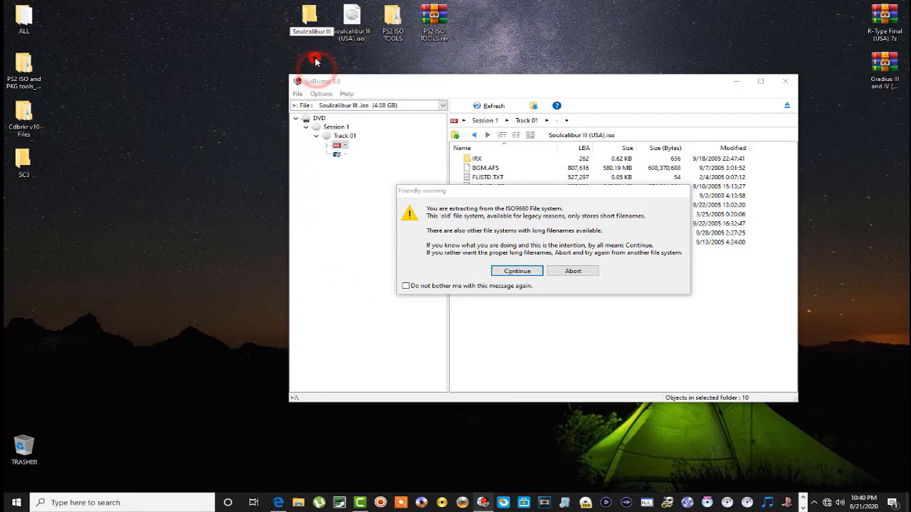
key(Return)
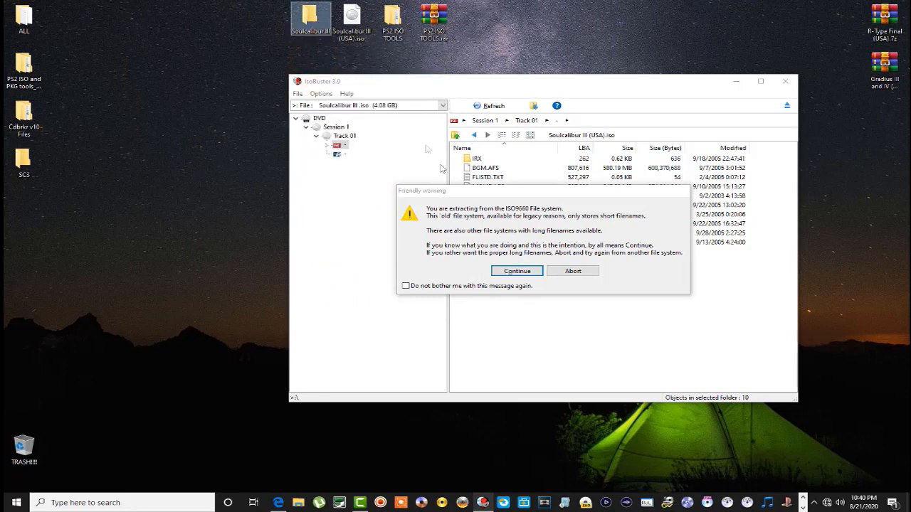
Step: Continue the extraction into the Soulcalibur III folder on the Desktop and close IsoBuster once it has finished
click(509, 274)
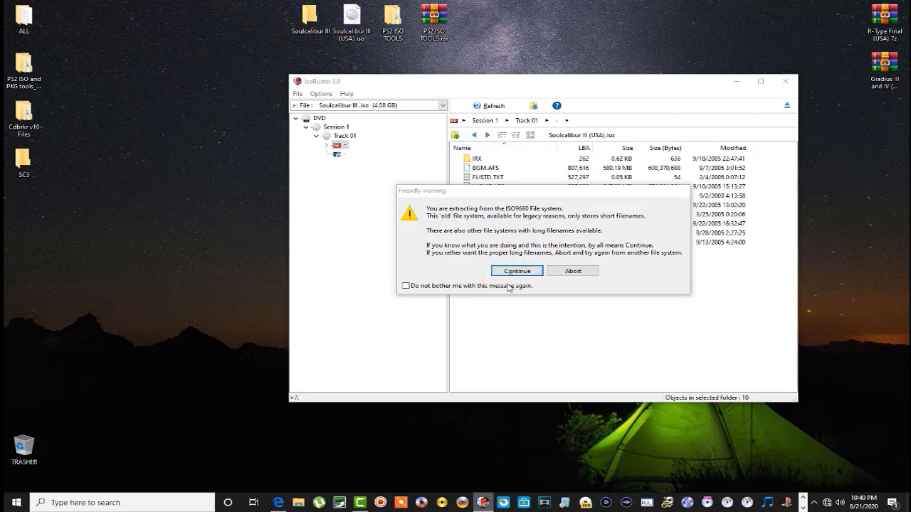
click(511, 271)
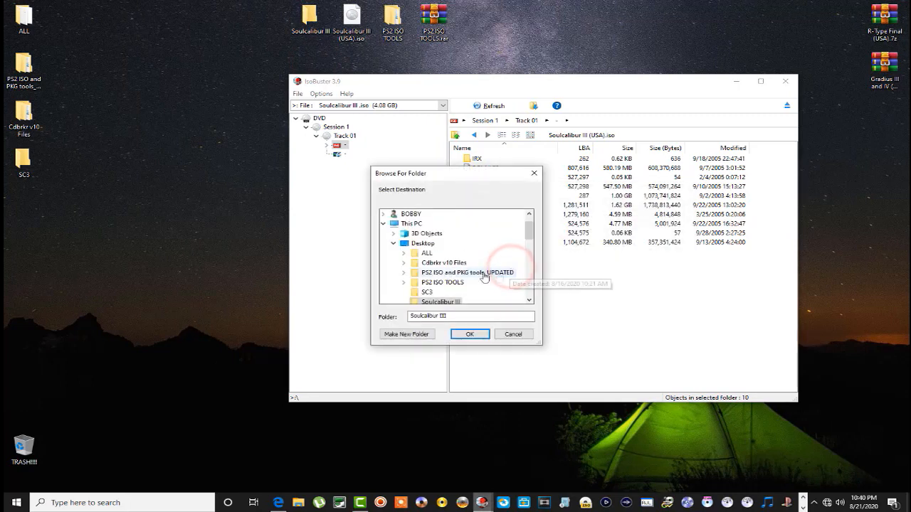
scroll(459, 273, down, 1)
click(439, 275)
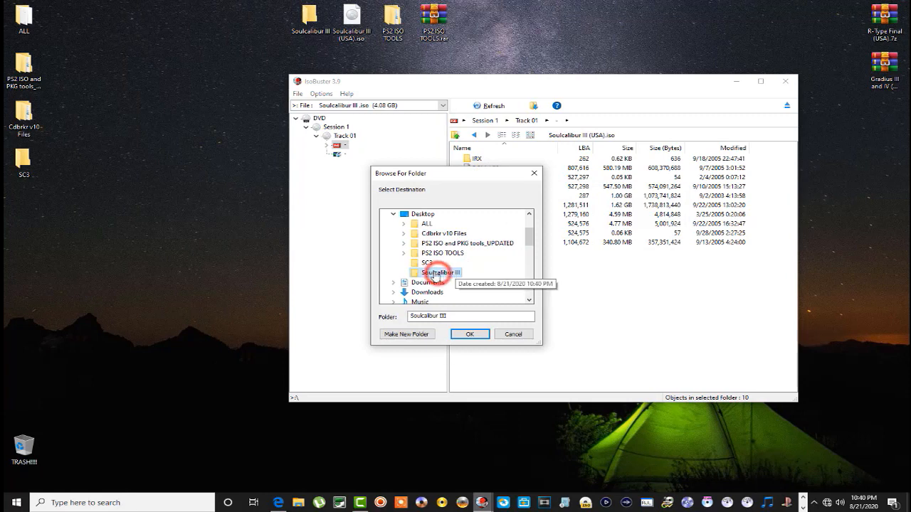
click(470, 335)
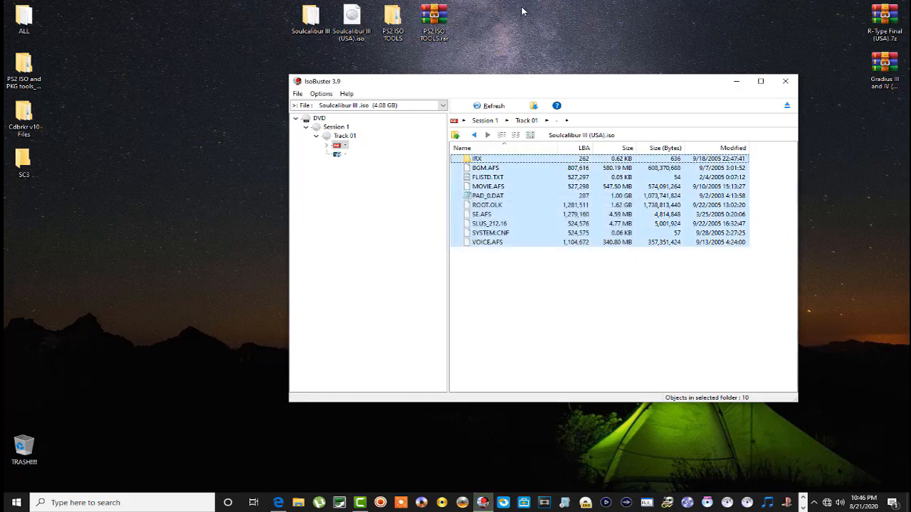
click(575, 276)
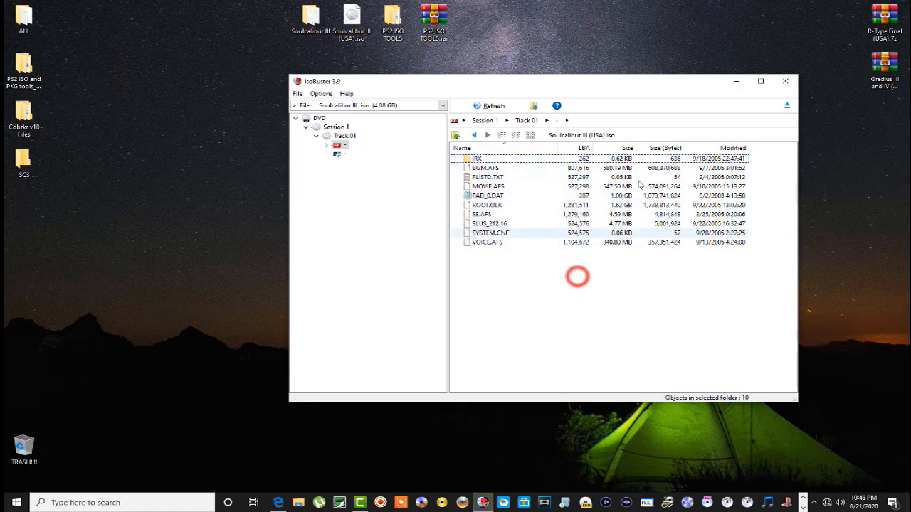
click(782, 84)
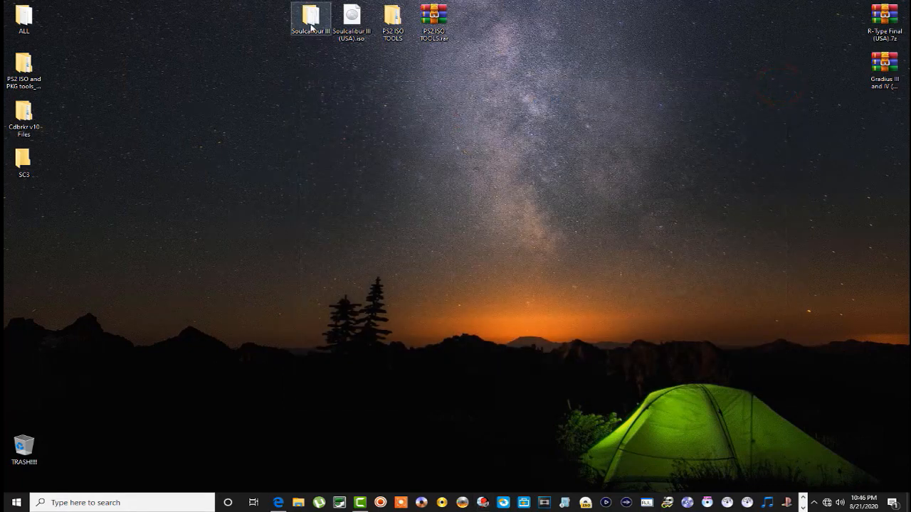
Step: Open the extracted Soulcalibur III folder, select PAD_0.DAT and move the folder window aside
double_click(311, 21)
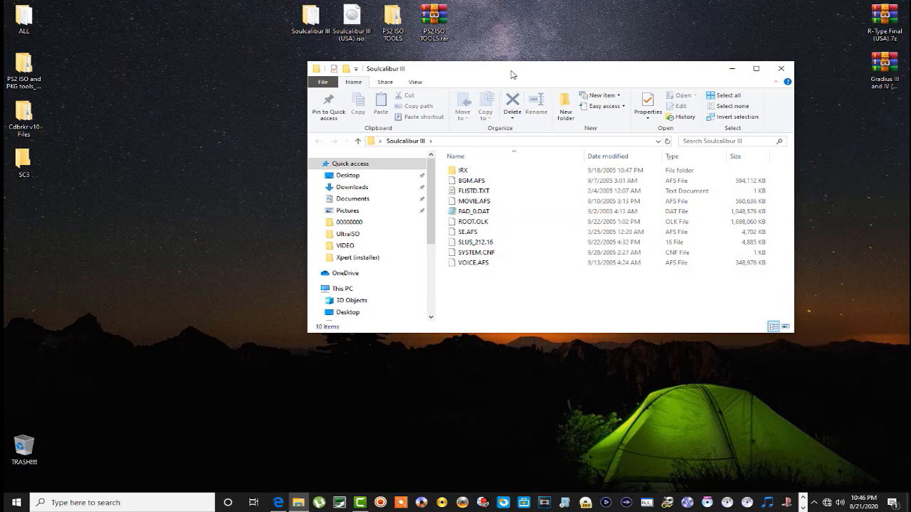
click(474, 212)
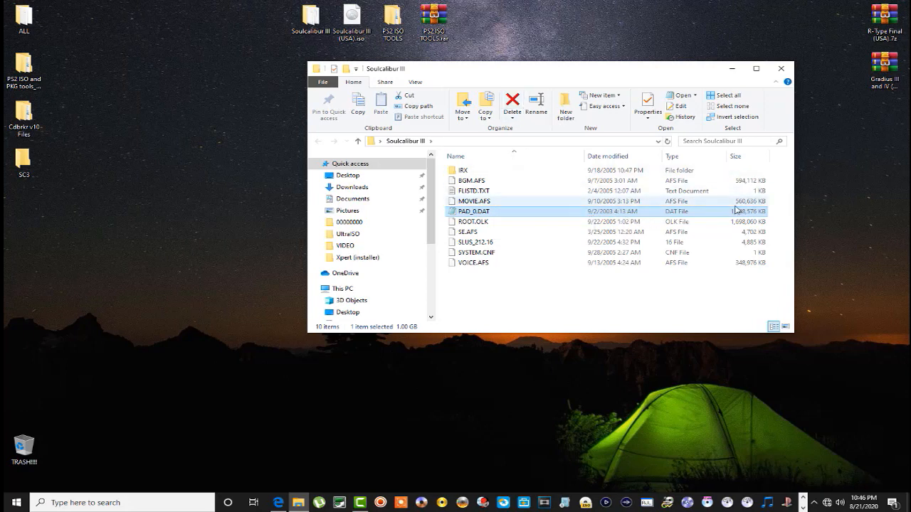
drag(534, 72, 633, 21)
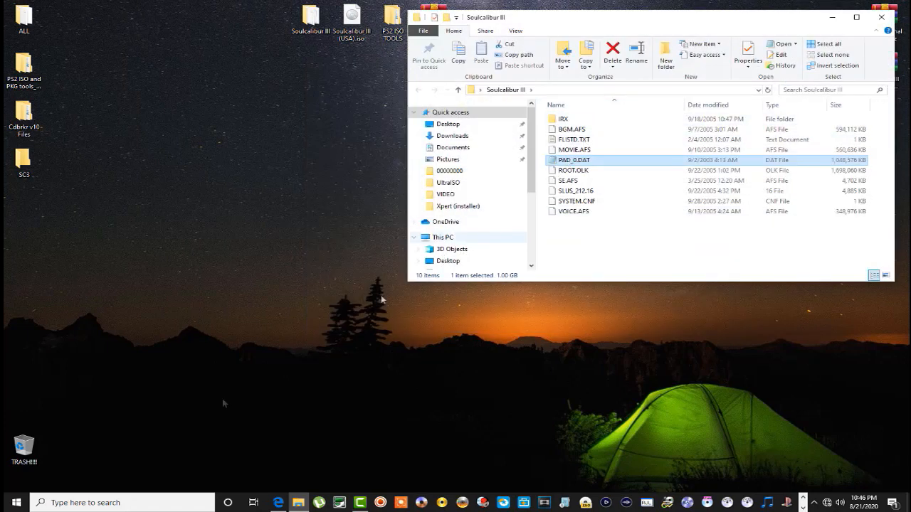
Step: Open Notepad with a blank document and move its window clear of the Soulcalibur III folder's file list
click(68, 502)
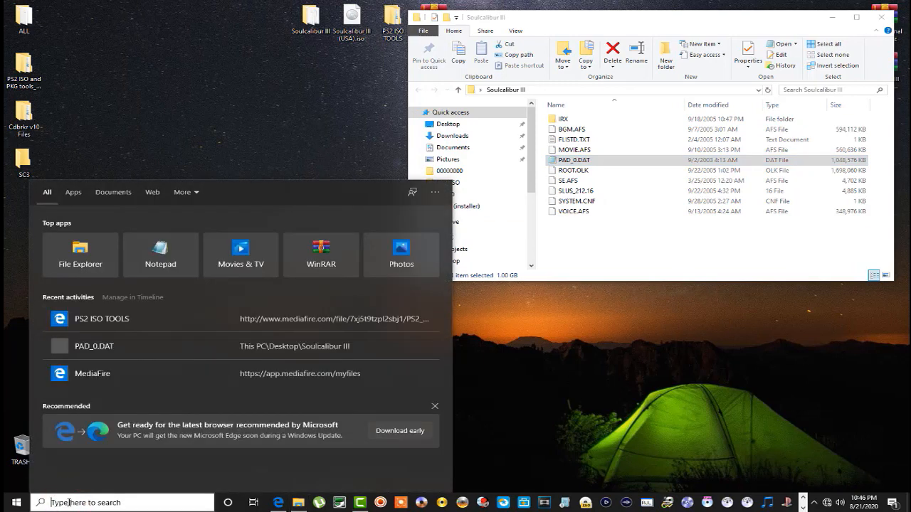
text(NOTE)
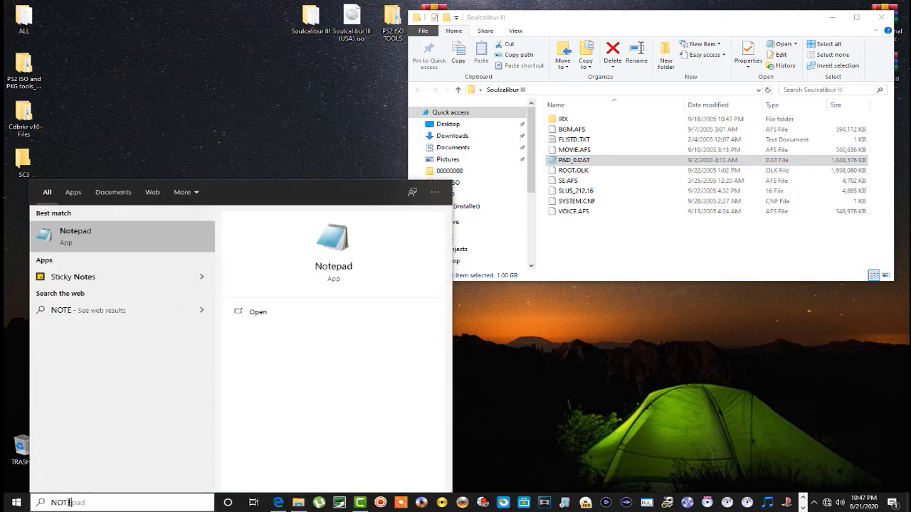
click(63, 235)
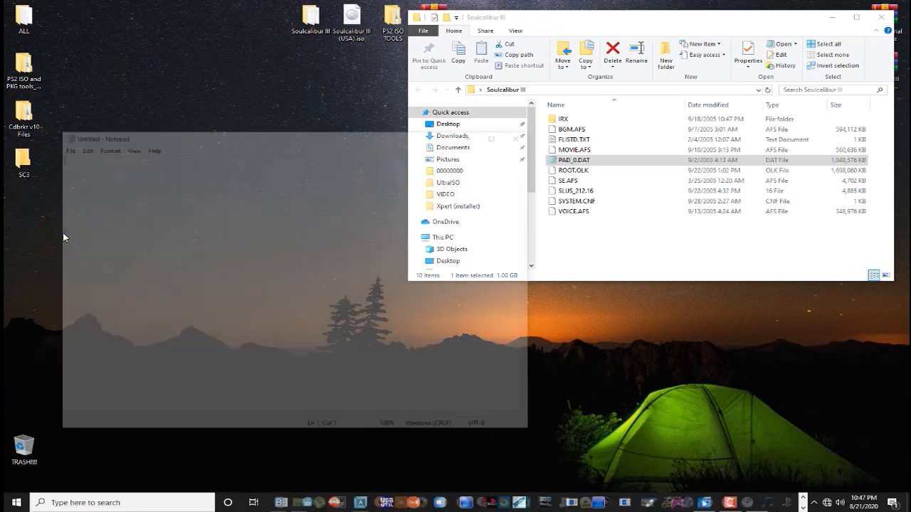
drag(340, 139, 311, 137)
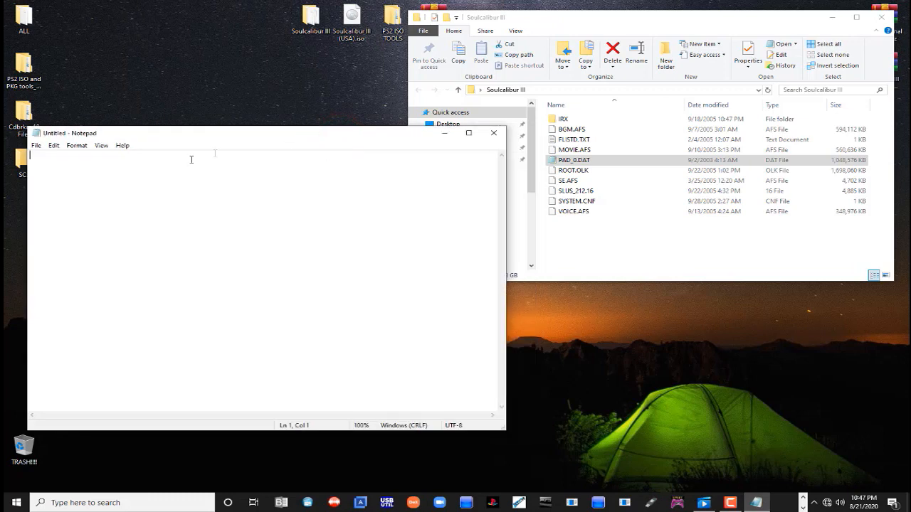
Step: Start saving the blank document under a new name, with All Files as the type and the desktop's Soulcalibur III folder as location
click(36, 147)
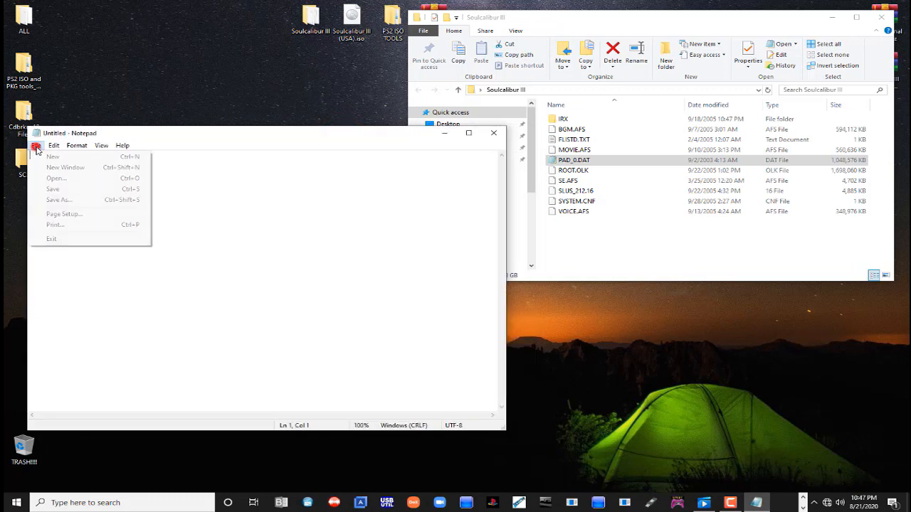
click(49, 202)
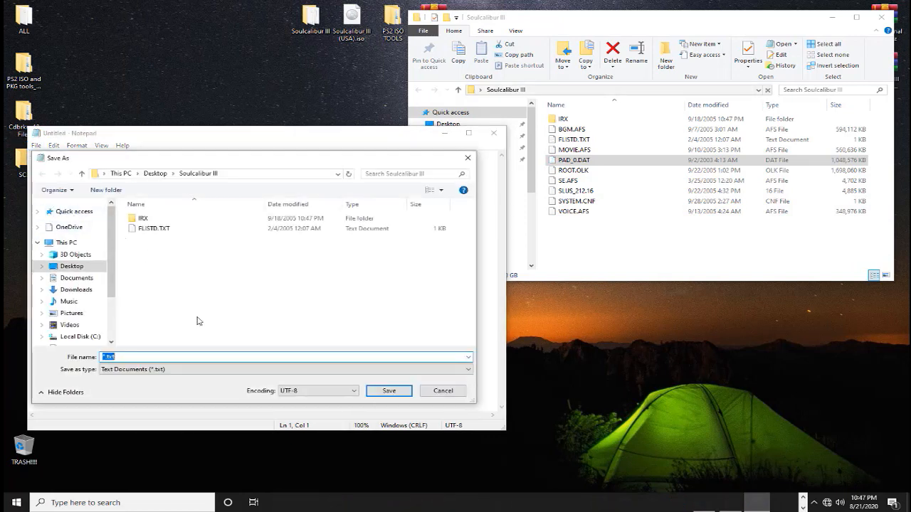
click(576, 162)
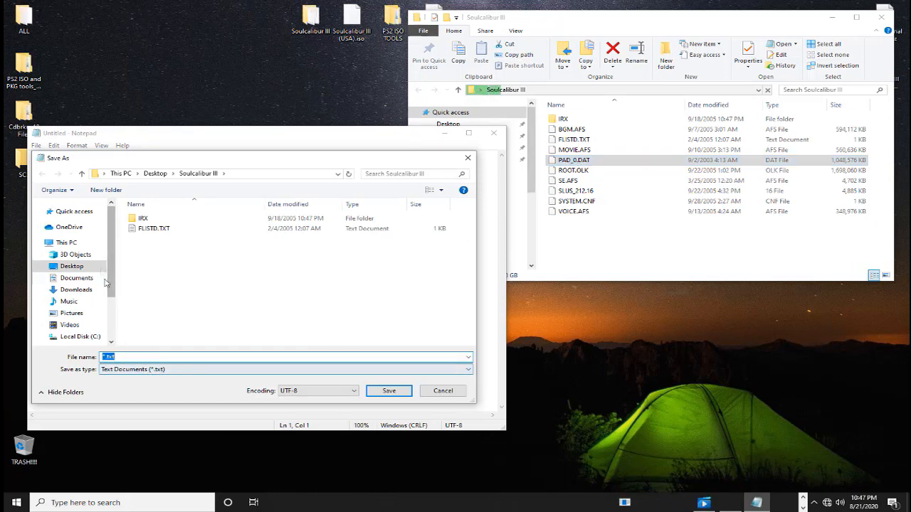
click(134, 370)
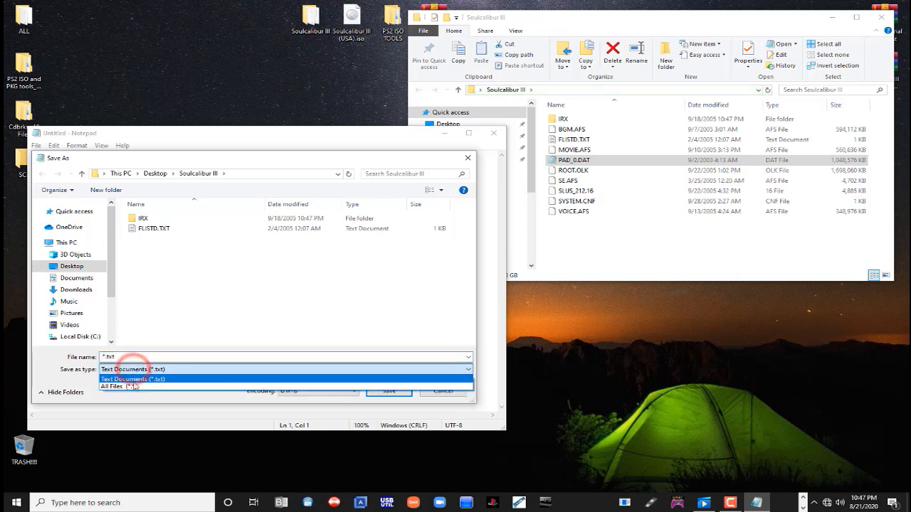
click(132, 384)
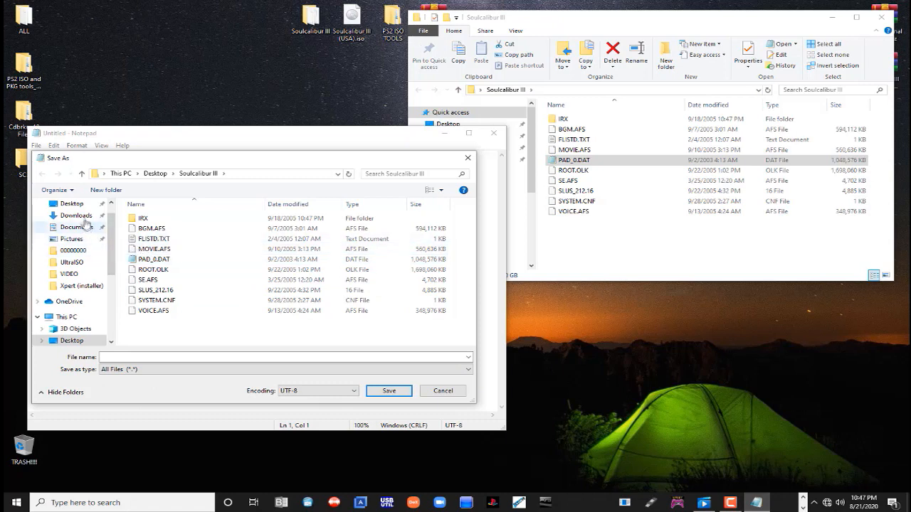
click(78, 206)
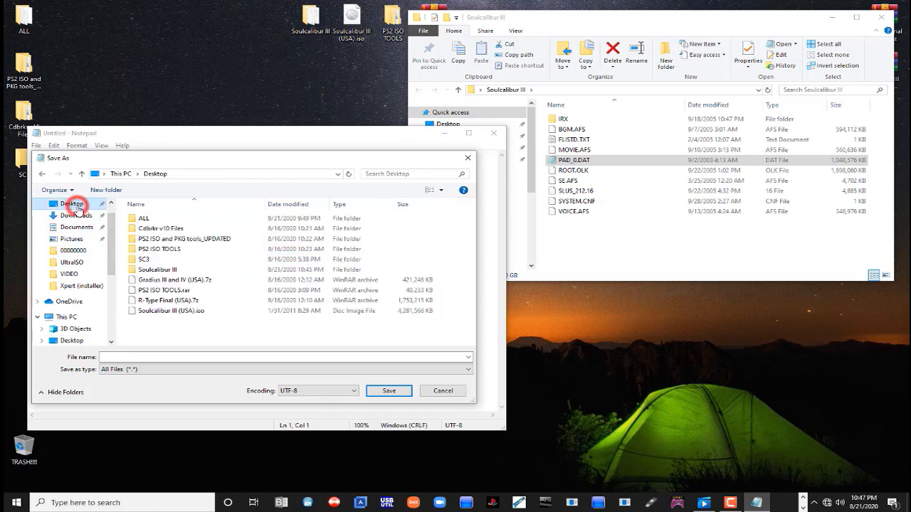
double_click(166, 271)
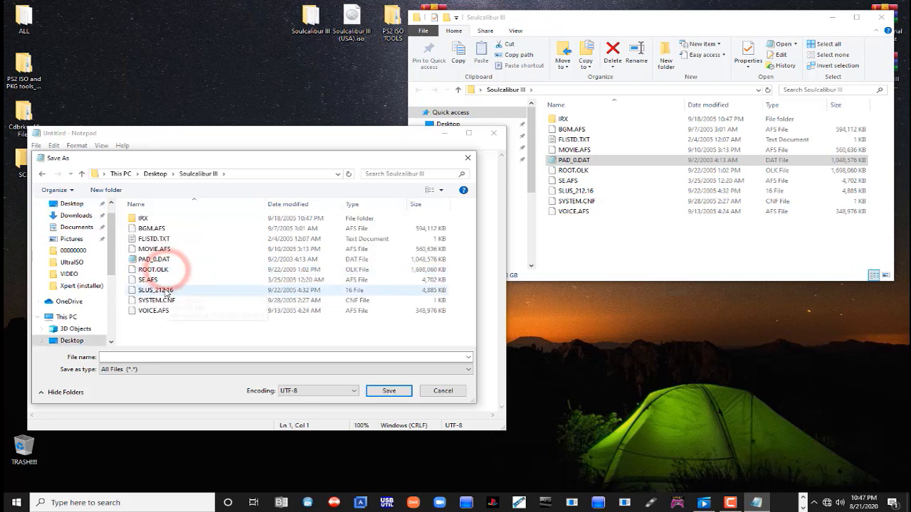
Step: Save the blank document over PAD_0.DAT, accept the replacement and select PAD_0.DAT in the folder window to check its size
click(148, 259)
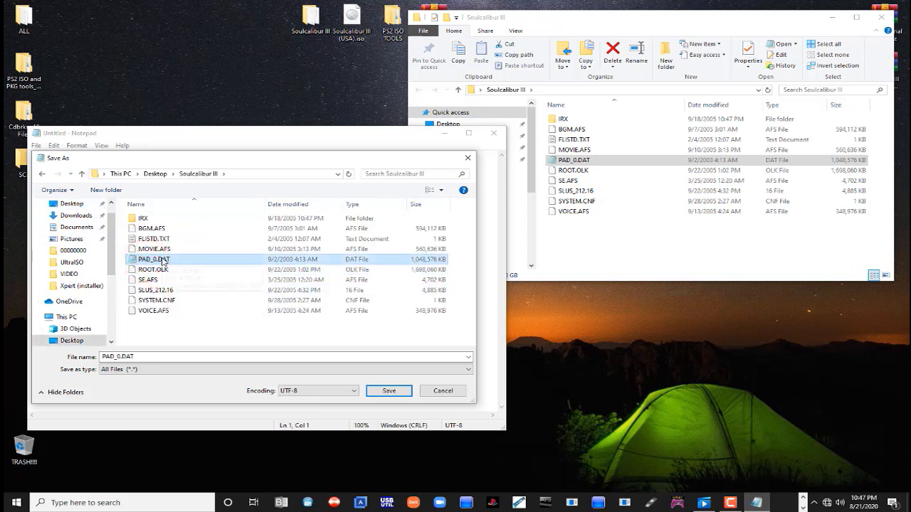
click(122, 356)
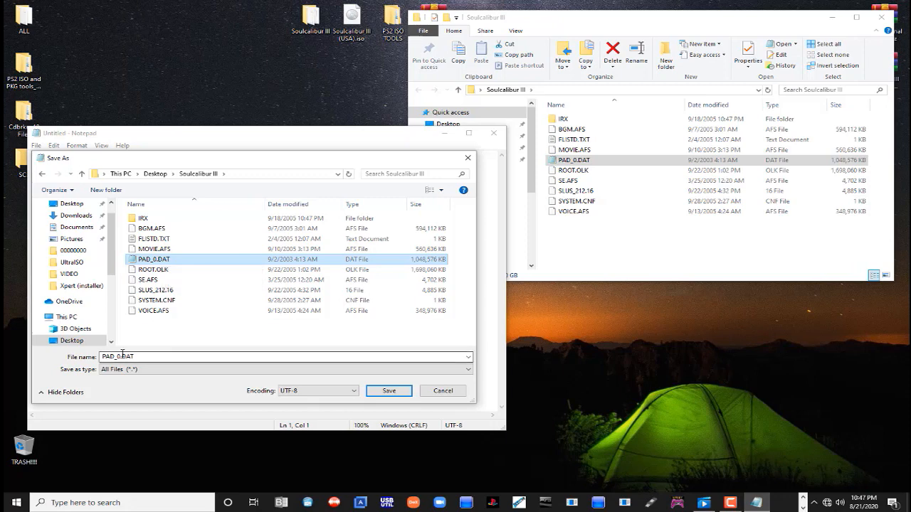
click(371, 393)
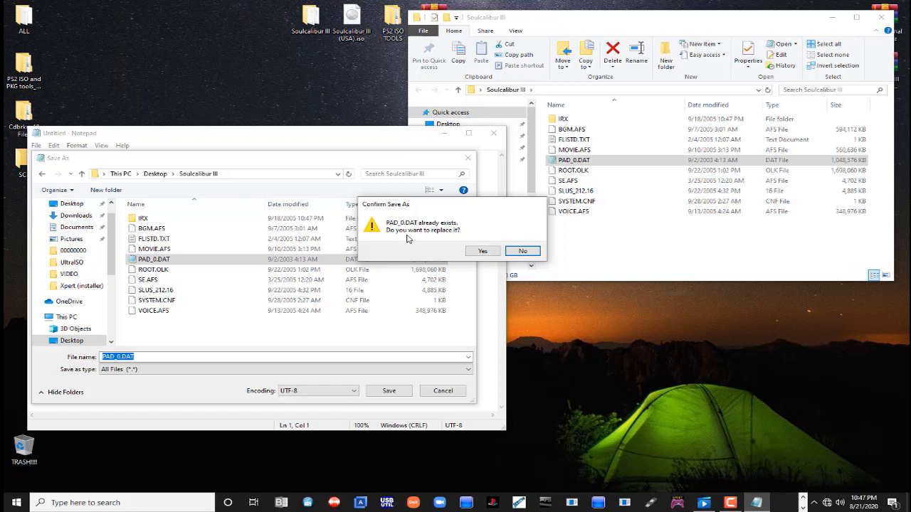
click(479, 252)
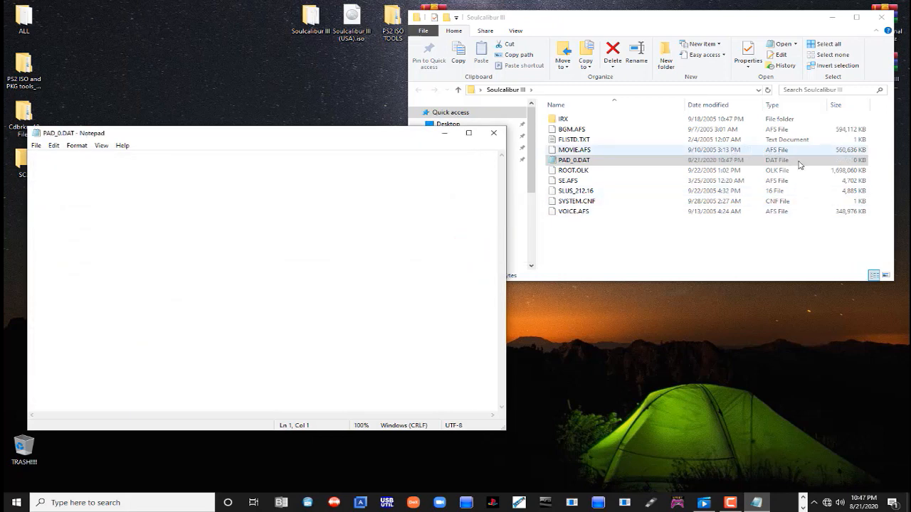
click(857, 161)
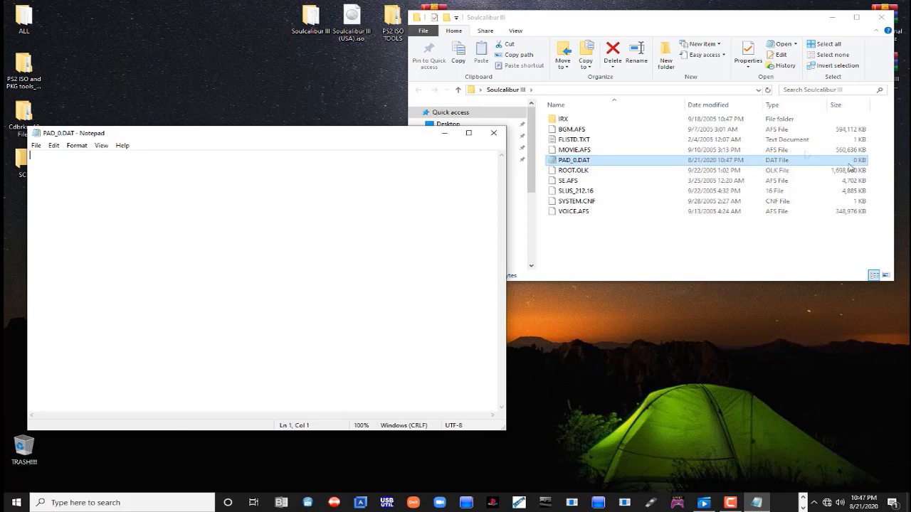
Step: Close Notepad and the Soulcalibur III folder window
click(493, 133)
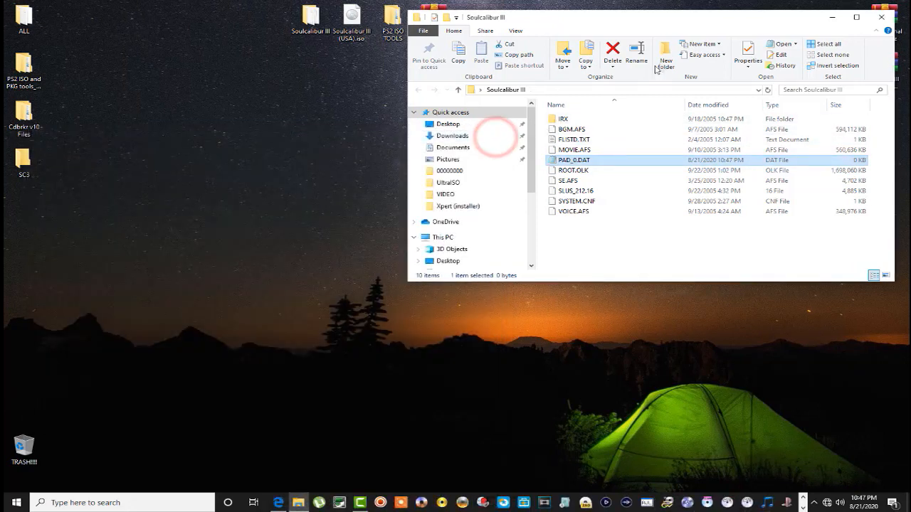
drag(702, 28, 459, 140)
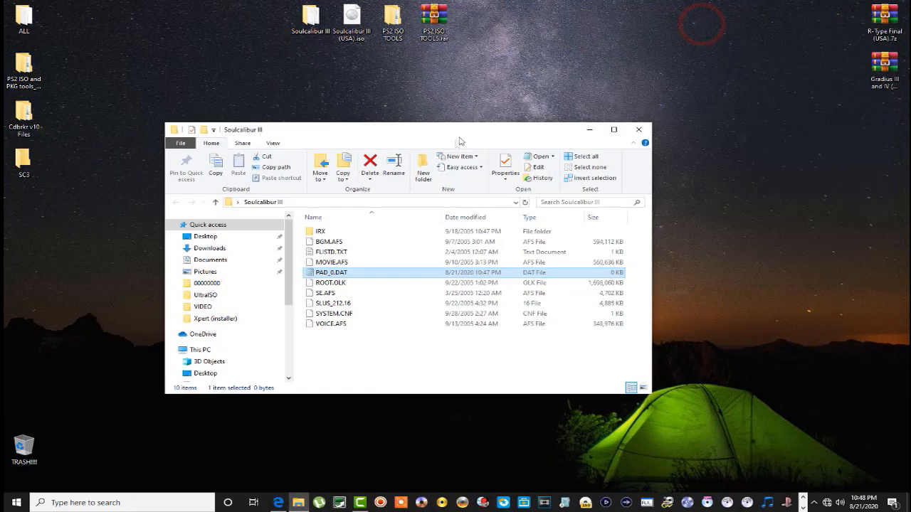
click(635, 129)
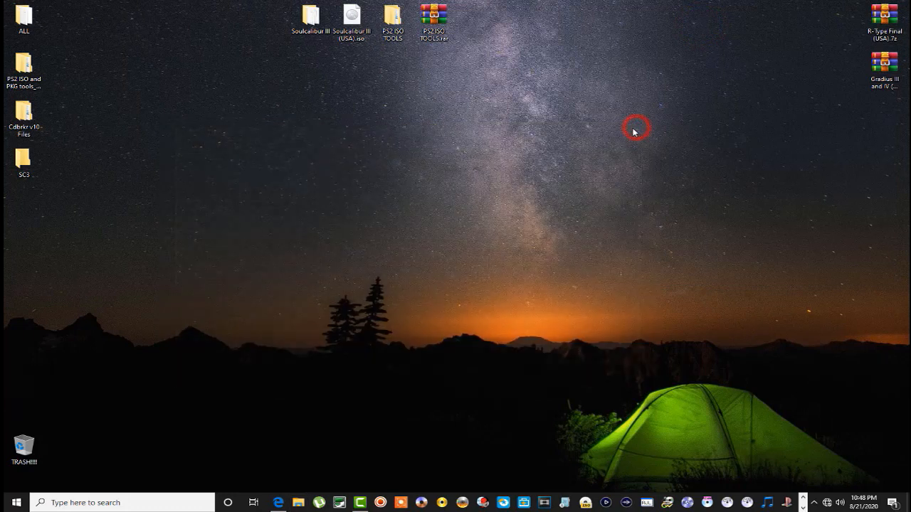
Step: Launch CDVDGEN.EXE from the 2. CD_DVD-ROM Generator 1.50 folder inside PS2 ISO TOOLS on the desktop
double_click(395, 25)
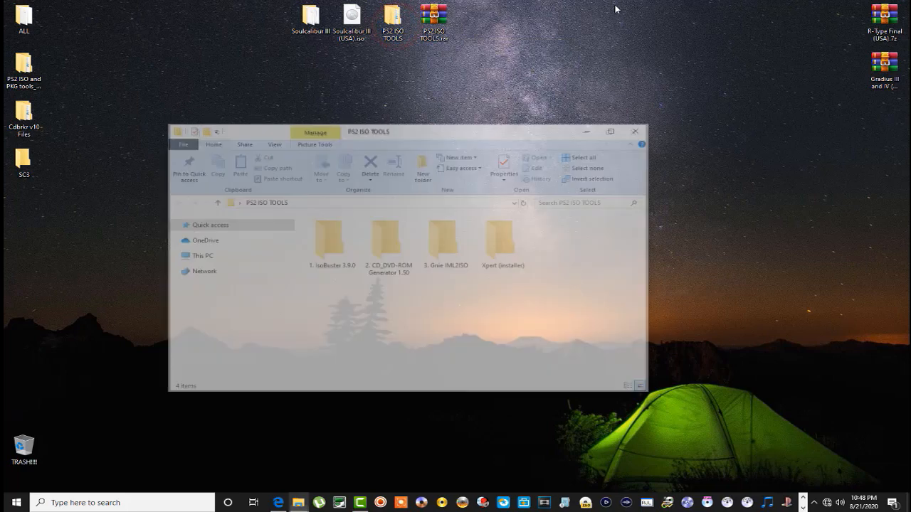
drag(426, 132, 665, 53)
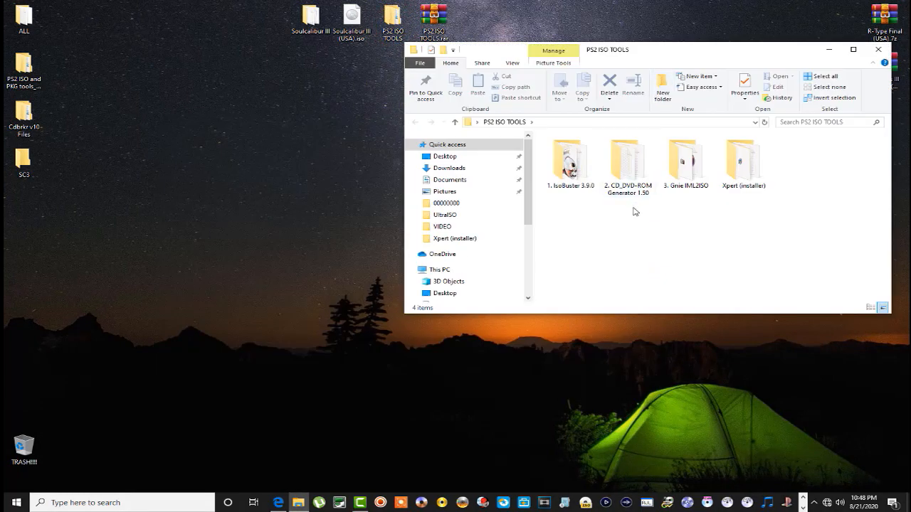
double_click(628, 165)
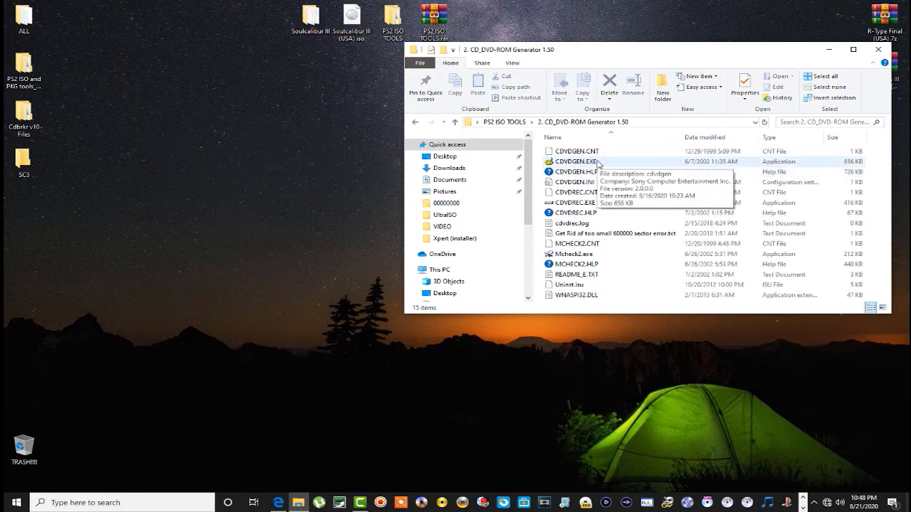
double_click(597, 162)
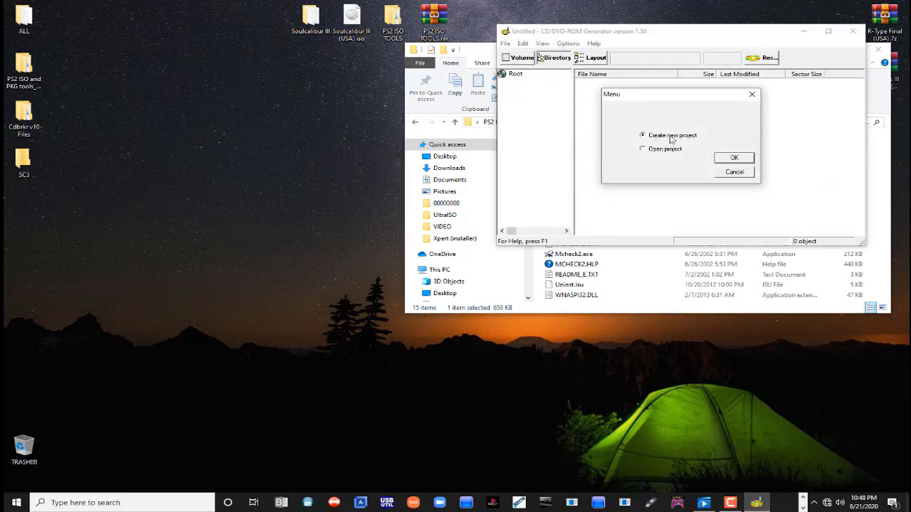
Step: Create a new project of the type DVD-ROM Master Disc
click(733, 158)
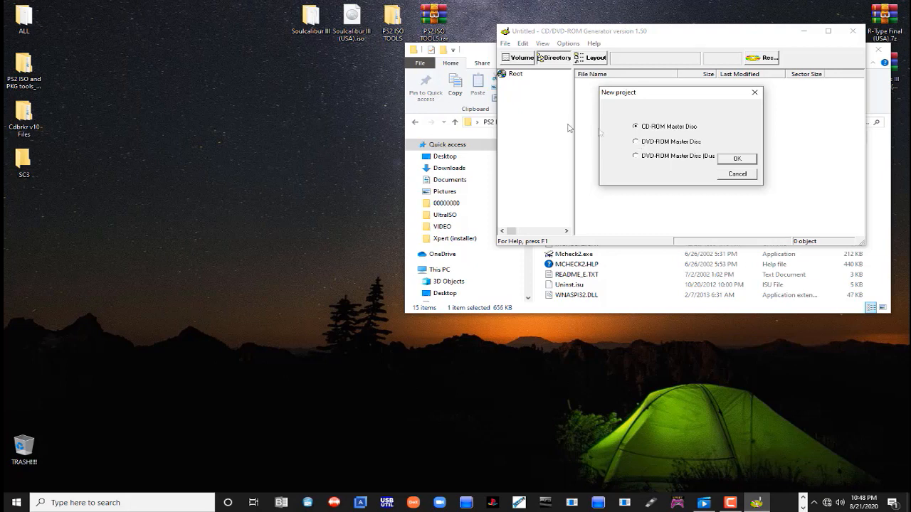
click(647, 142)
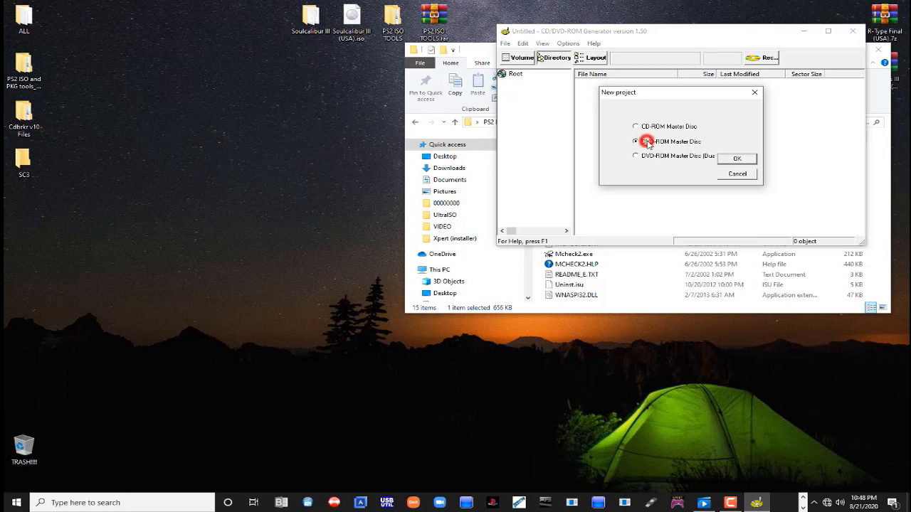
click(735, 159)
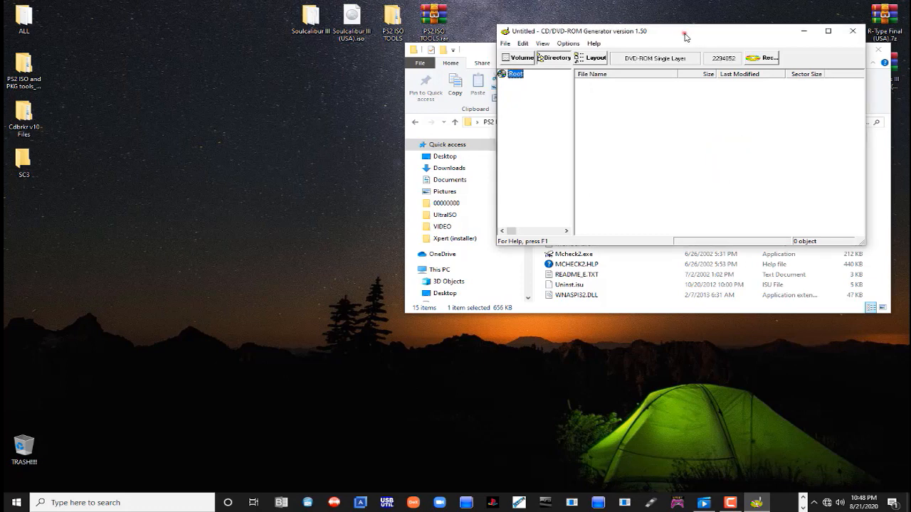
Step: Open the desktop's Soulcalibur III folder and arrange its window beside the CD/DVD-ROM Generator window
drag(685, 33, 699, 35)
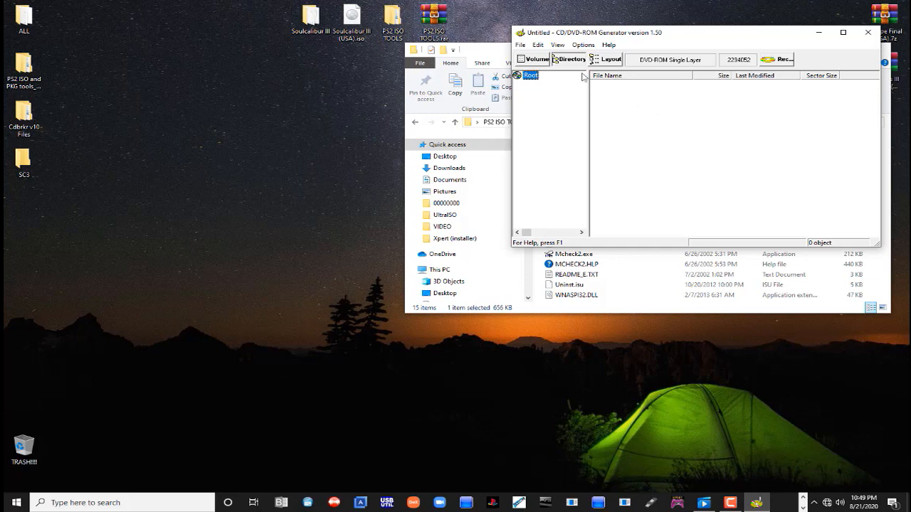
double_click(311, 18)
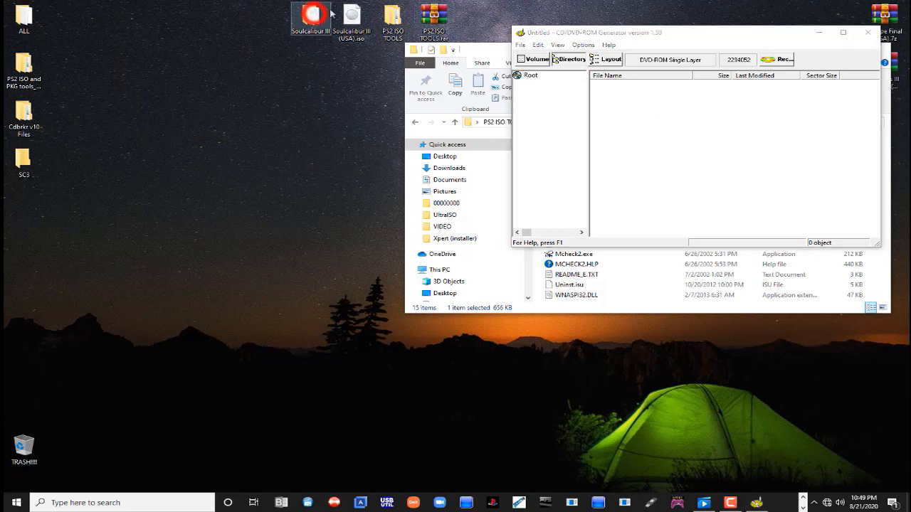
drag(611, 63, 211, 98)
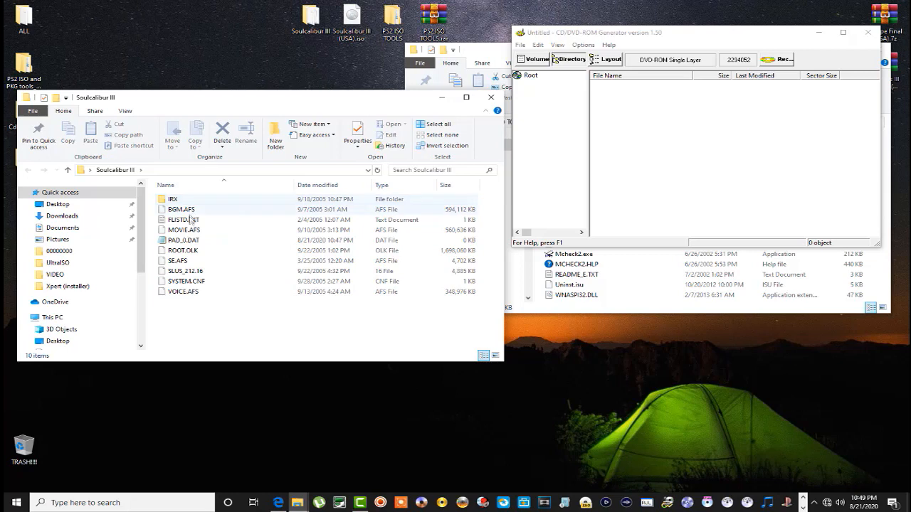
drag(178, 330, 659, 165)
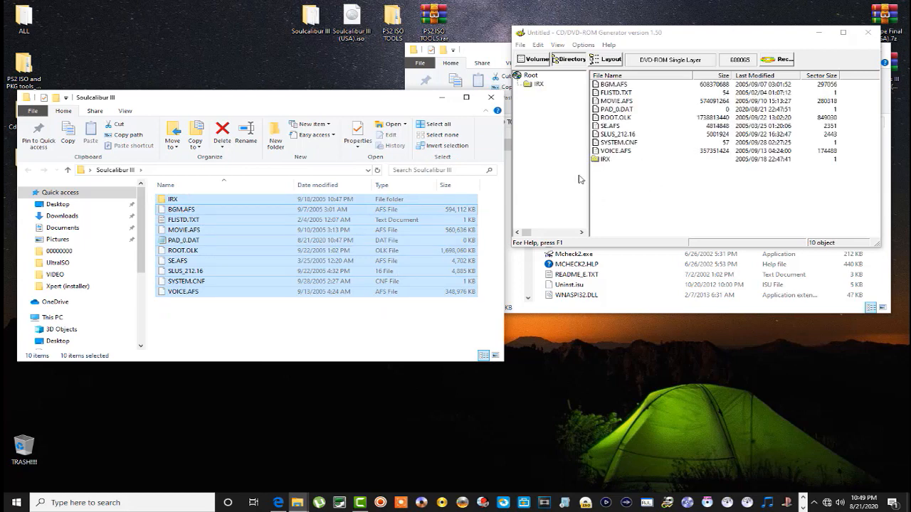
drag(597, 186, 609, 86)
right_click(629, 84)
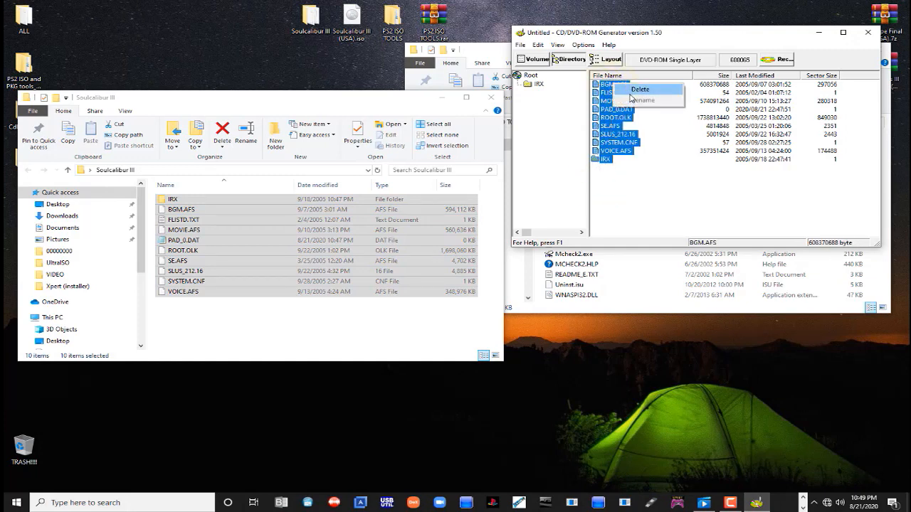
click(633, 90)
click(686, 158)
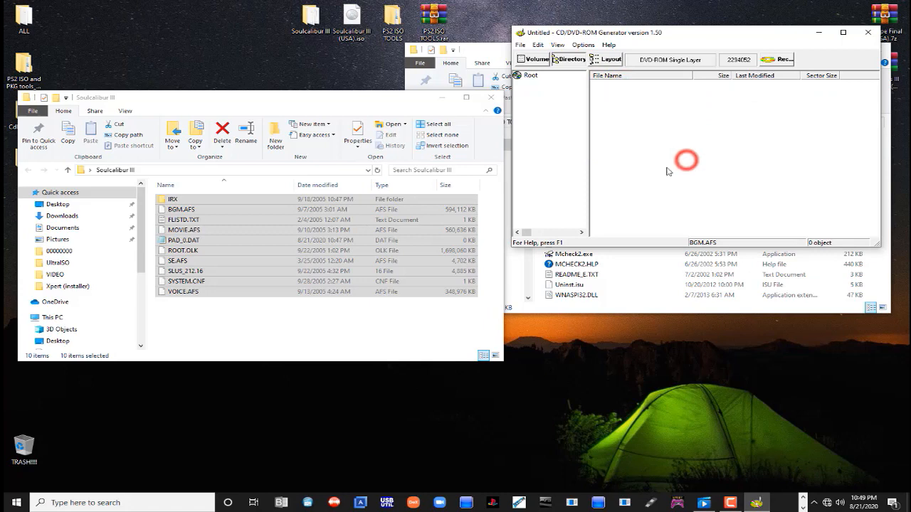
Step: Add the IRX folder, BGM.AFS, FLISTD.TXT, MOVIE.AFS and PAD_0.DAT to the disc root one at a time, in that order
click(386, 309)
drag(274, 200, 648, 171)
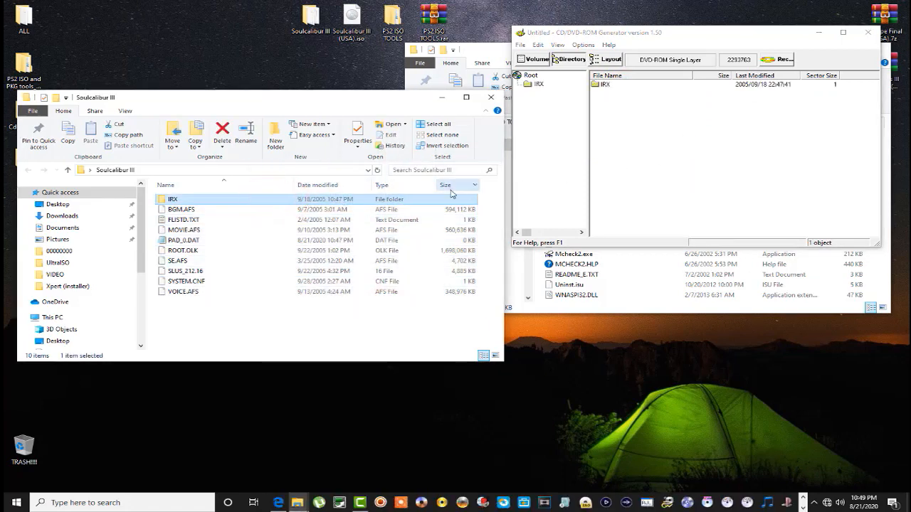
click(256, 211)
drag(255, 211, 642, 189)
drag(226, 219, 645, 198)
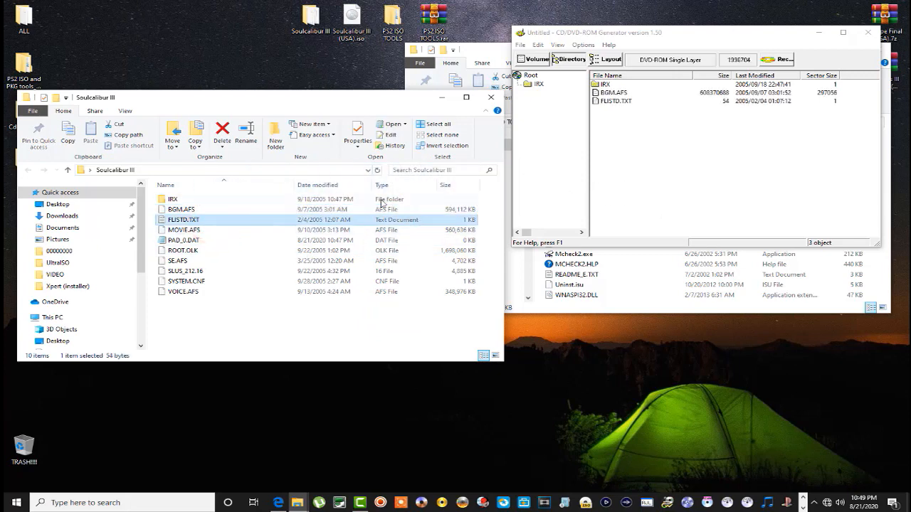
click(235, 230)
drag(229, 230, 633, 178)
drag(237, 241, 600, 207)
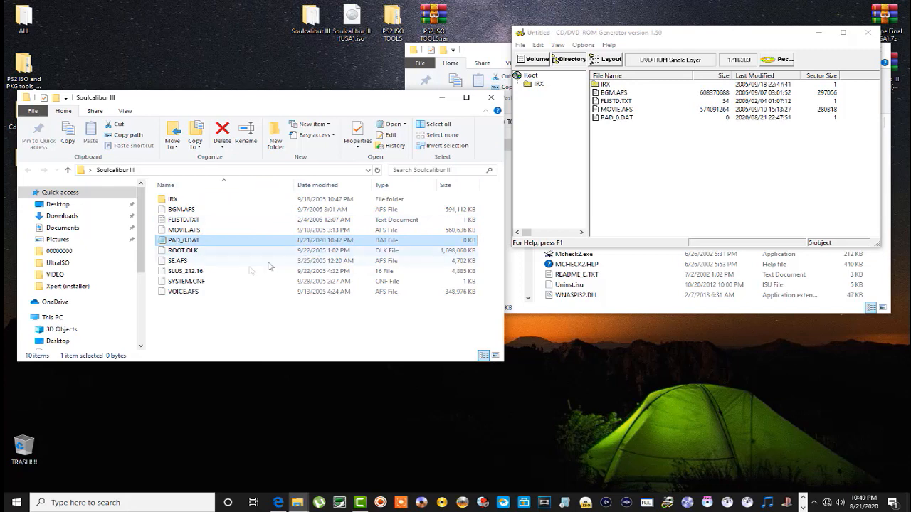
Step: Add ROOT.OLK, SE.AFS, SLUS_212.16, SYSTEM.CNF and VOICE.AFS to the disc root one at a time, in that order
click(217, 253)
drag(217, 254, 624, 205)
click(277, 260)
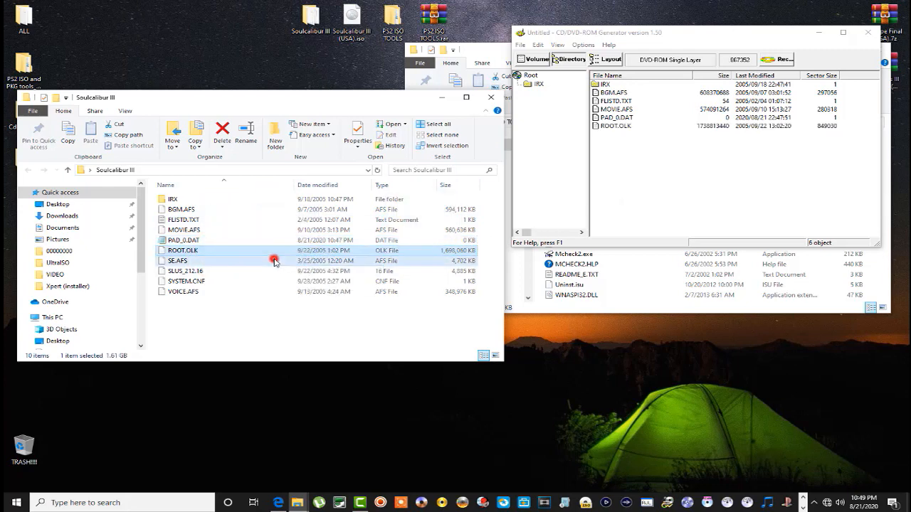
drag(275, 260, 629, 206)
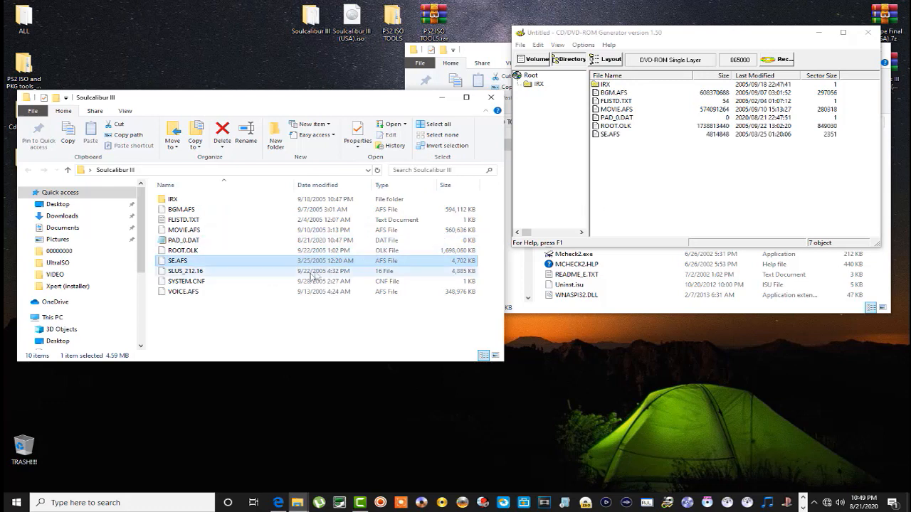
click(285, 270)
drag(286, 270, 607, 200)
click(321, 283)
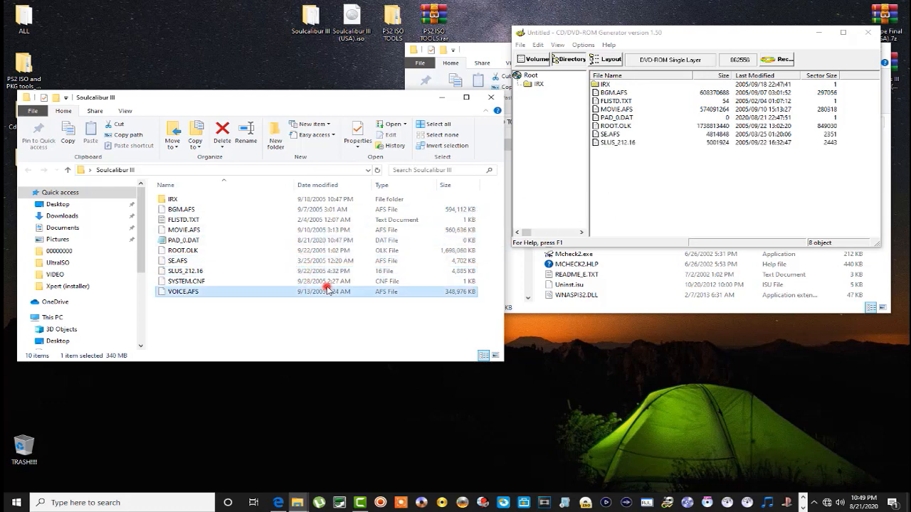
drag(322, 283, 606, 203)
click(369, 292)
drag(359, 292, 639, 205)
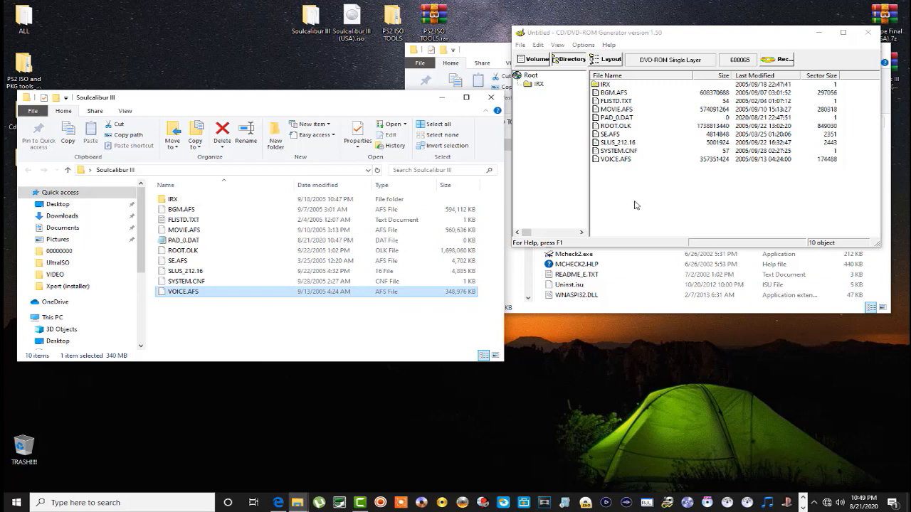
Step: Set the disc name in the volume settings to SLUS-21216, matching the SLUS_212.16 file in the Soulcalibur III folder
drag(372, 93, 372, 181)
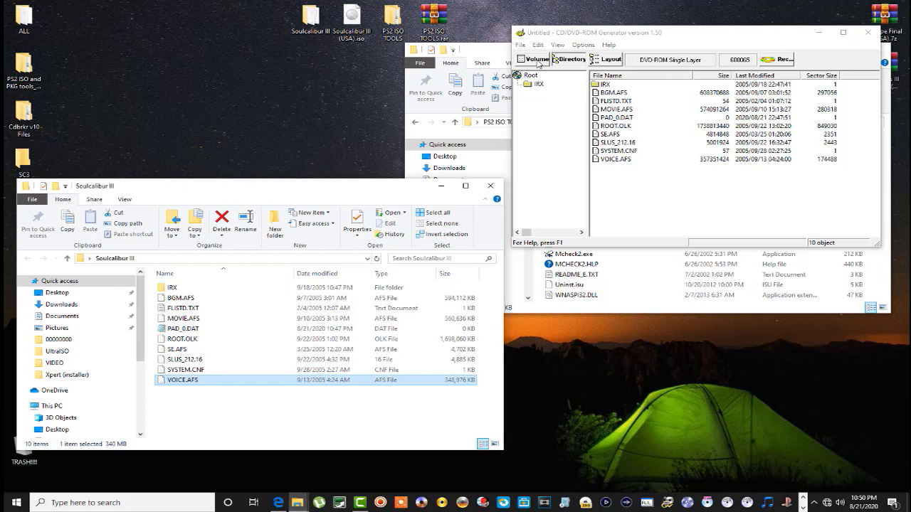
click(538, 60)
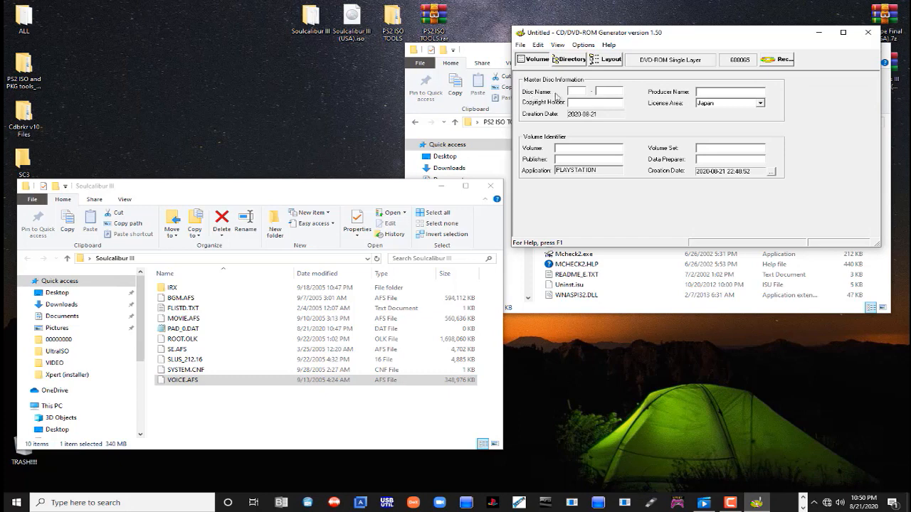
click(184, 360)
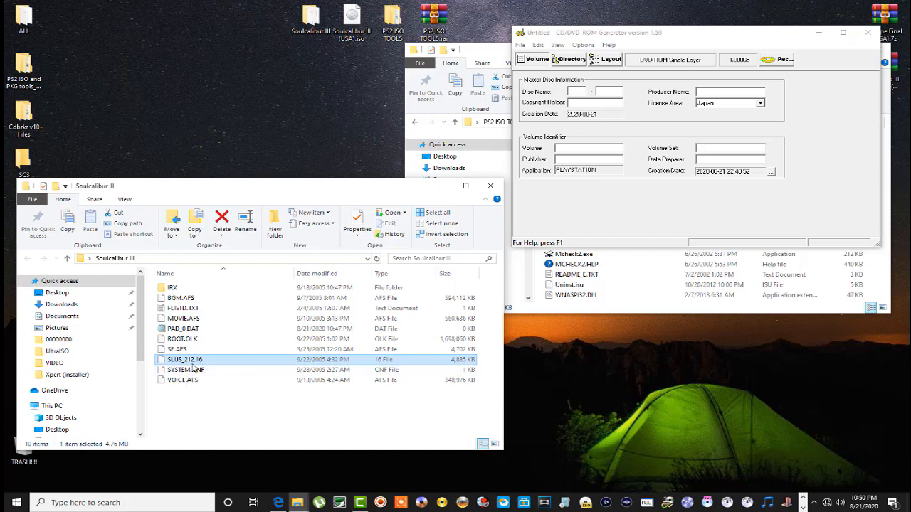
click(570, 91)
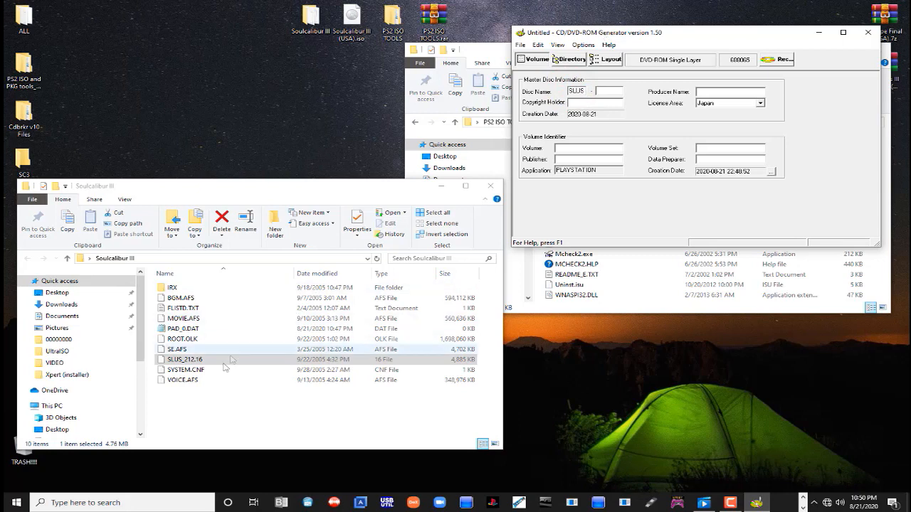
click(198, 361)
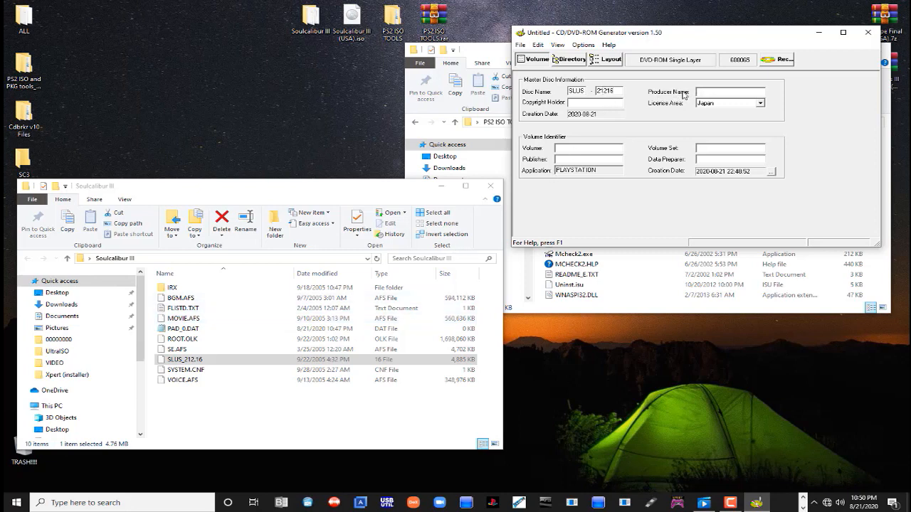
Step: Set the producer name to PLAYSTATION and the license area to America
text(PLAYSTATION)
click(760, 104)
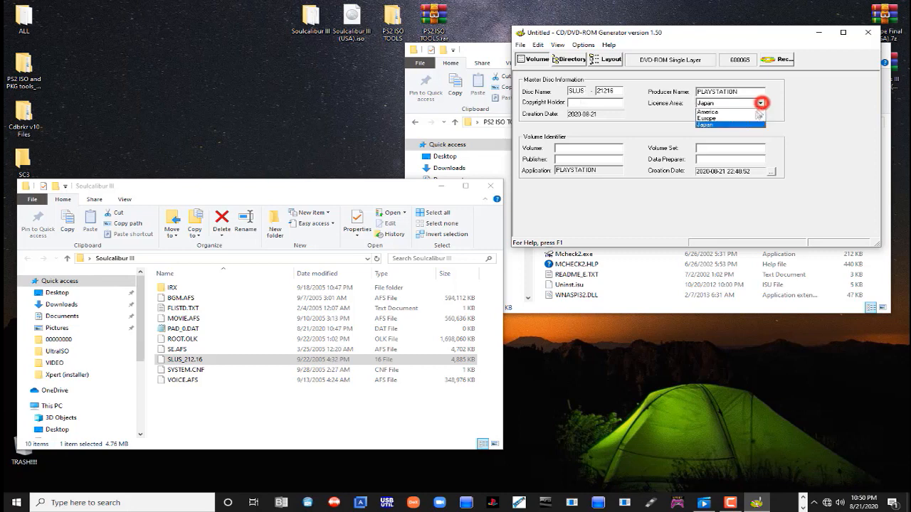
click(737, 117)
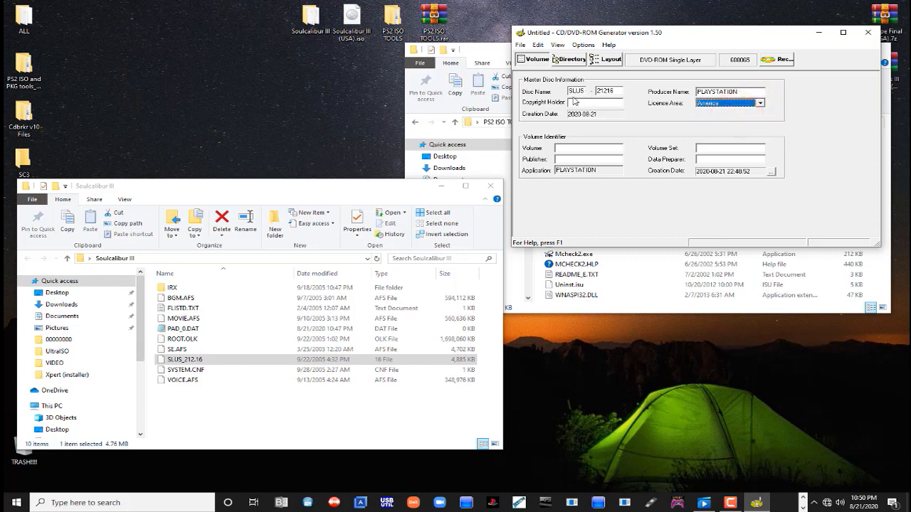
click(759, 103)
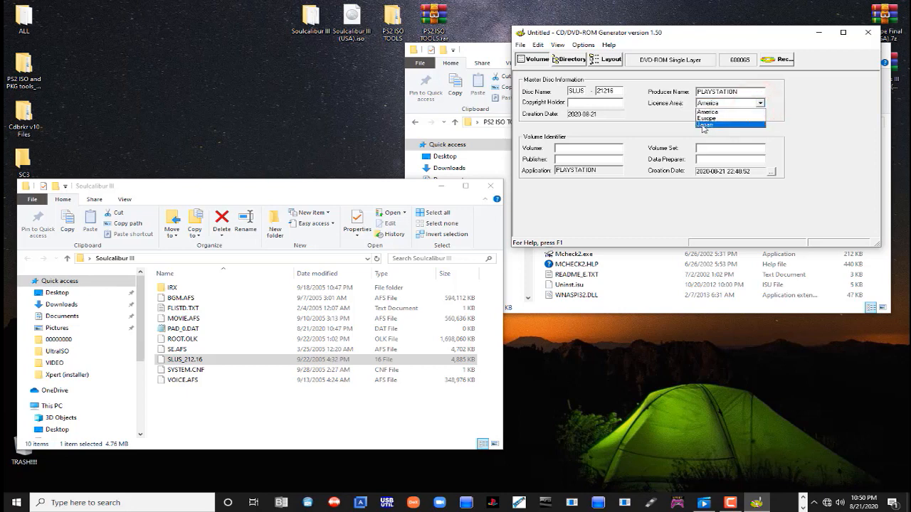
click(678, 119)
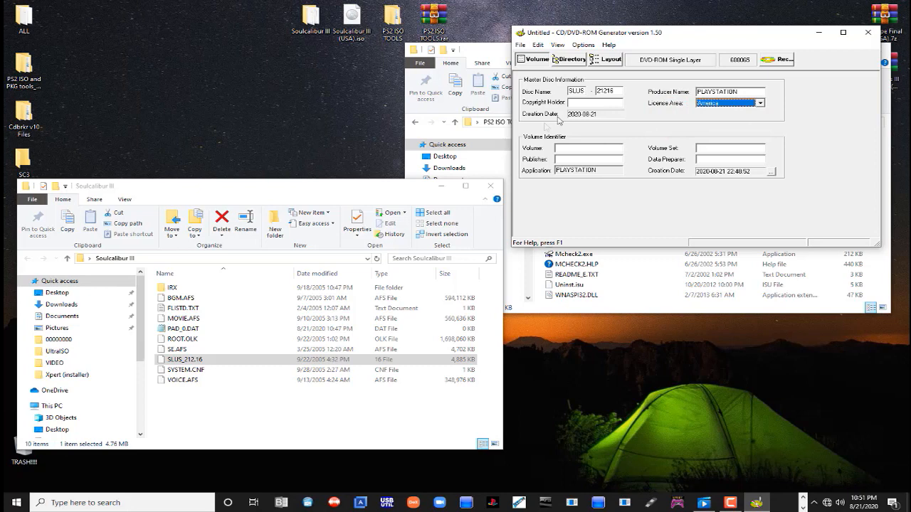
Step: Create a new folder named IML on the desktop
click(520, 45)
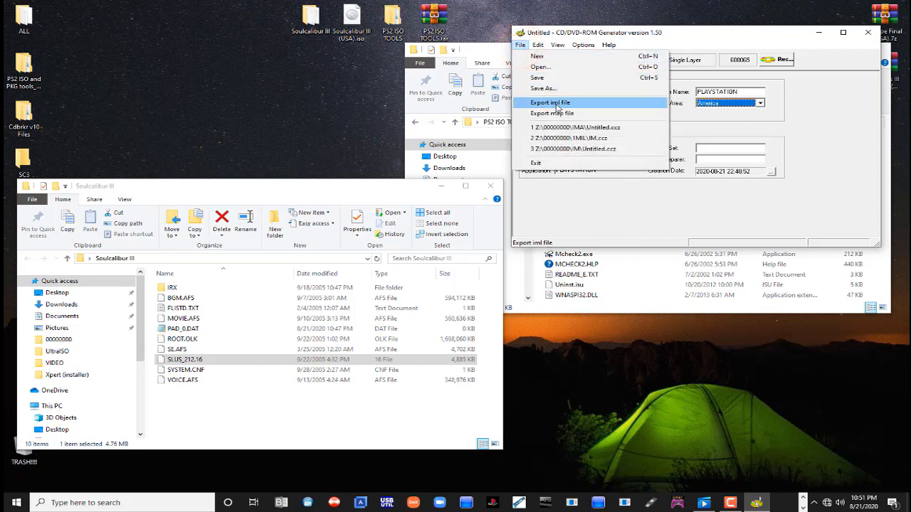
click(249, 17)
right_click(249, 18)
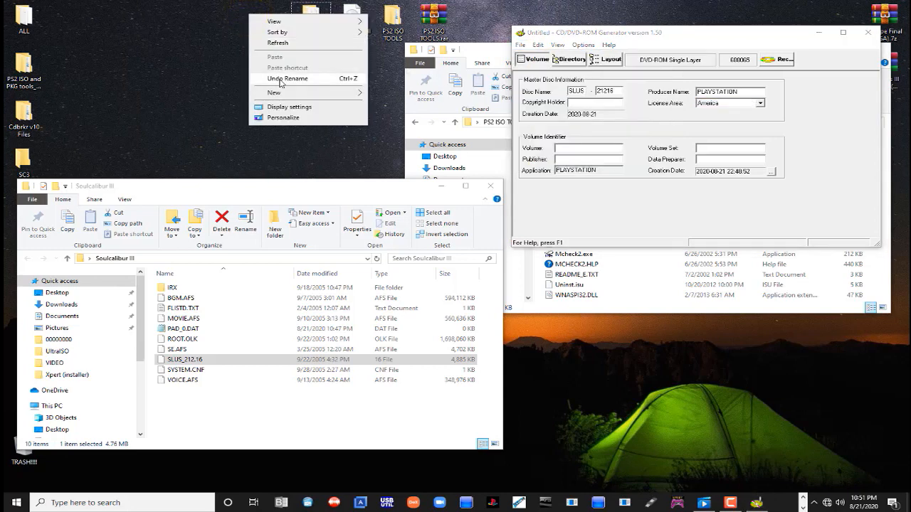
mouse_move(348, 94)
click(379, 97)
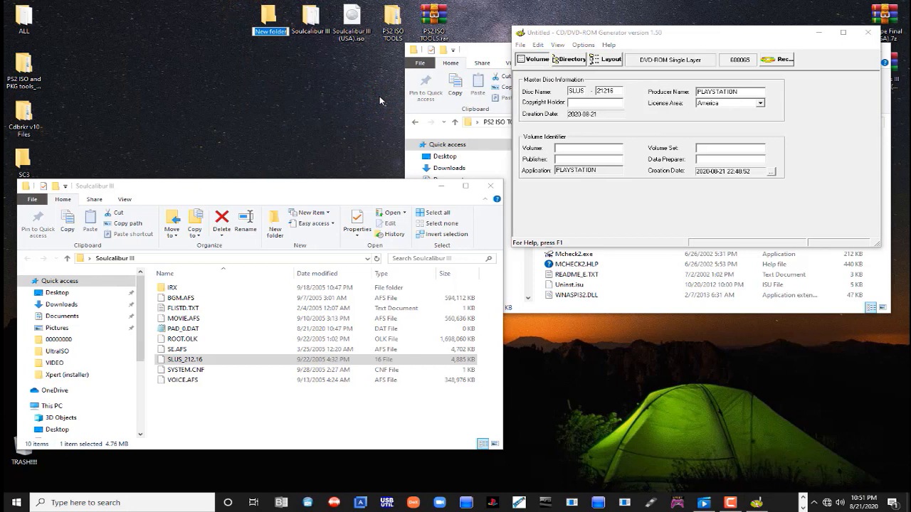
text(IM)
key(BackSpace)
text(ML)
click(367, 87)
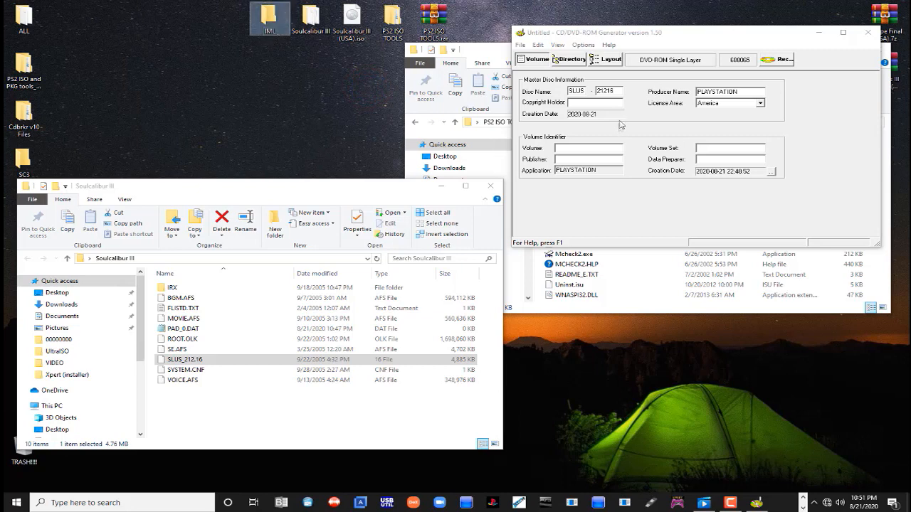
Step: Export the project as an IML file named SCIII into the desktop's IML folder
click(520, 45)
click(539, 104)
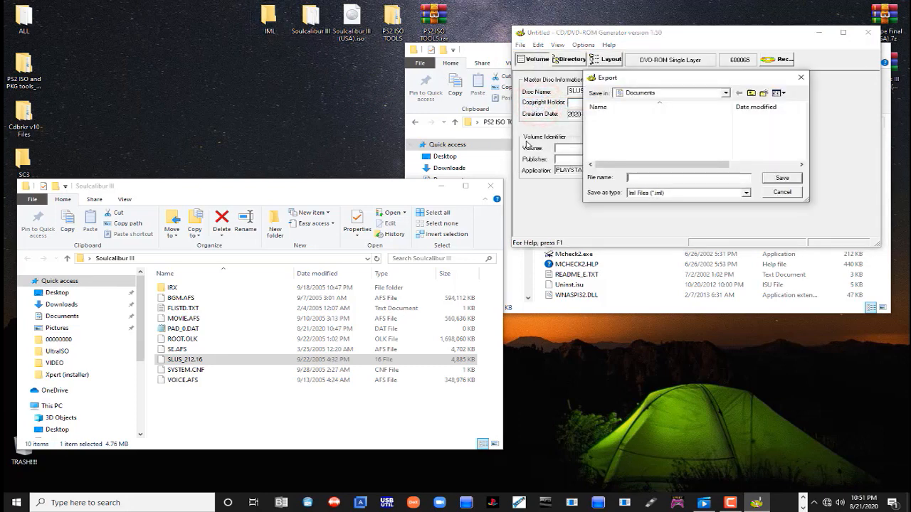
click(728, 94)
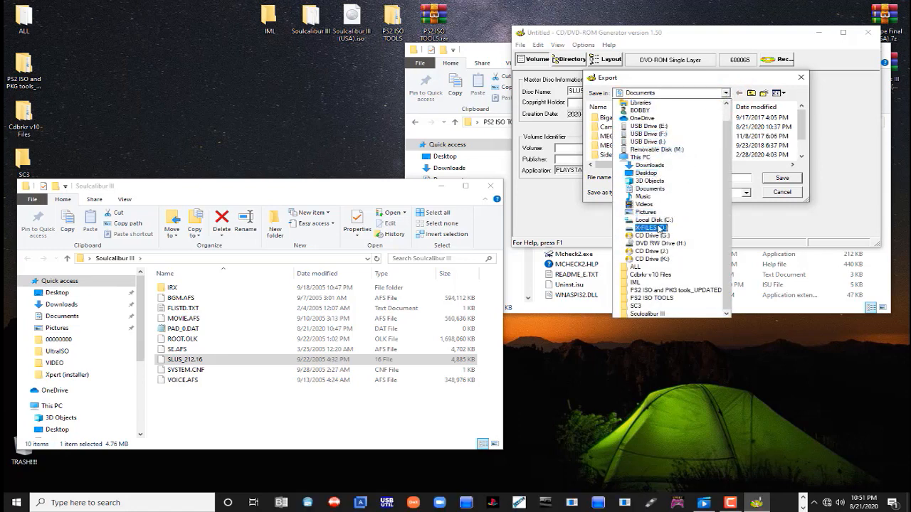
click(646, 173)
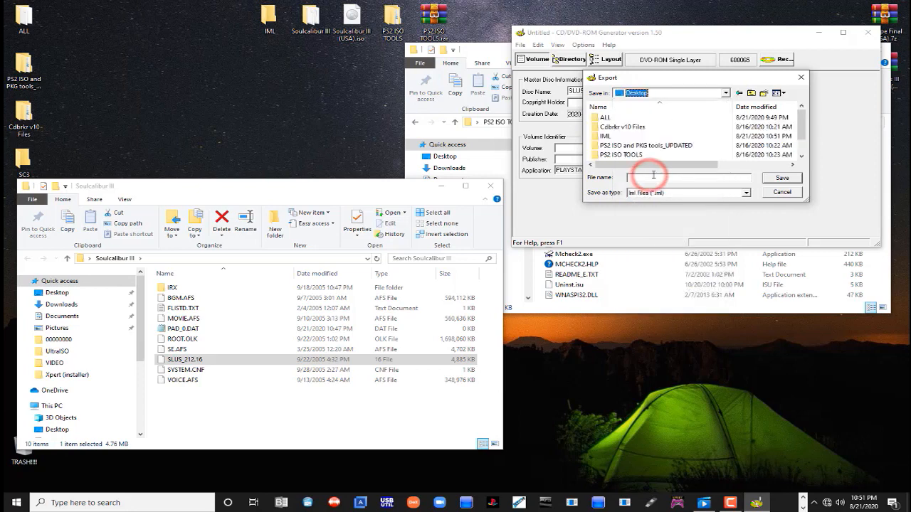
double_click(611, 136)
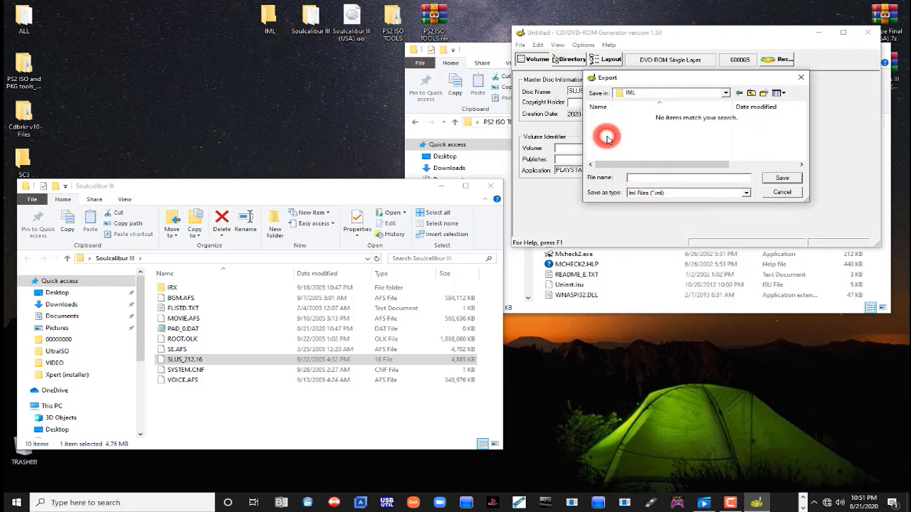
click(632, 178)
text(s)
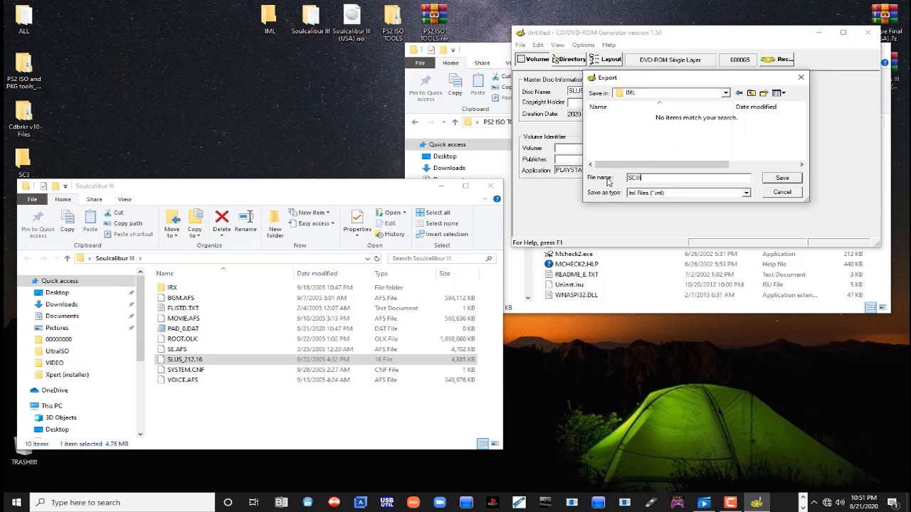
click(780, 178)
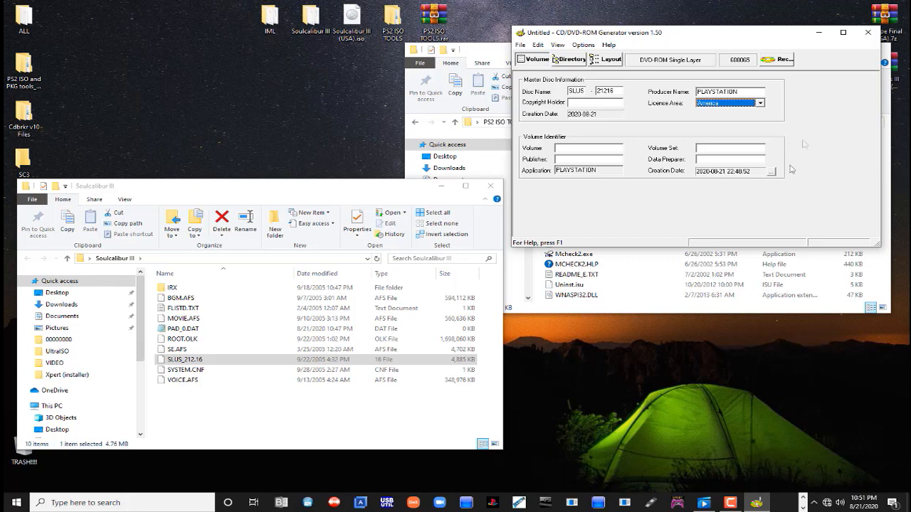
Step: Close CD/DVD-ROM Generator without saving the project, and close both open folder windows
click(867, 32)
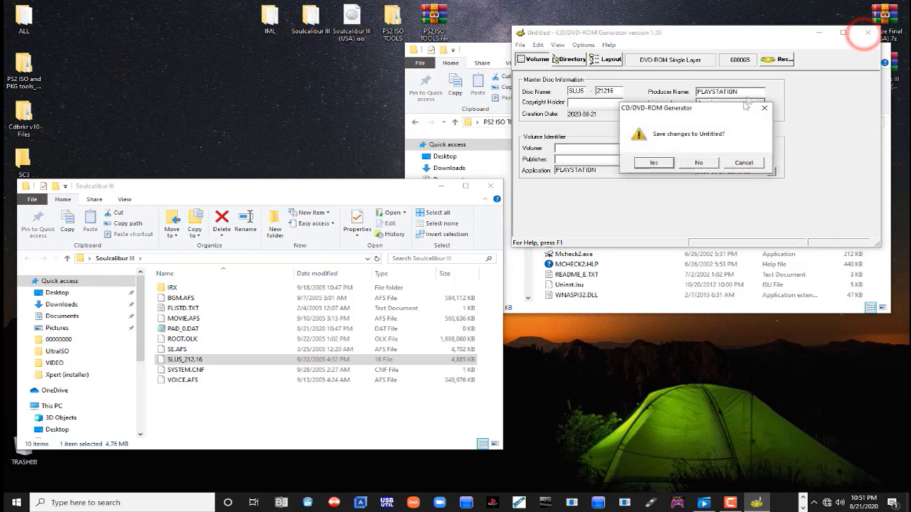
click(699, 163)
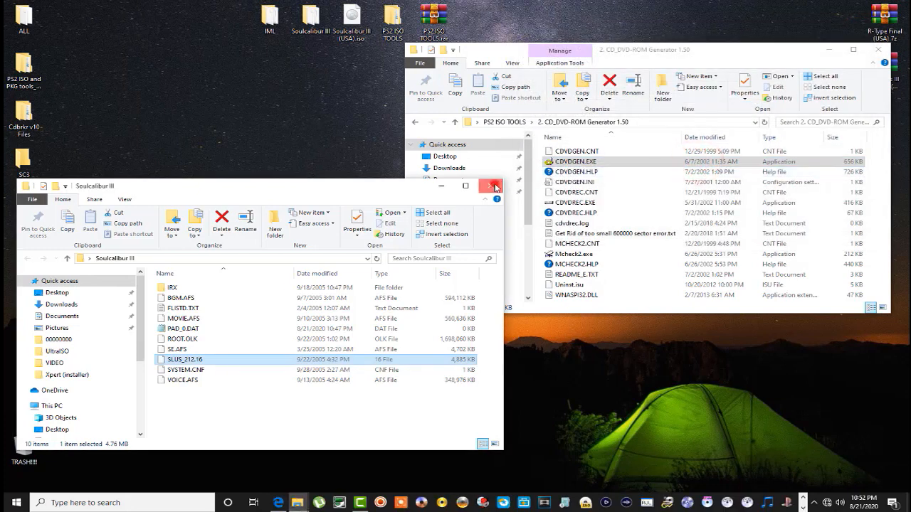
click(491, 186)
click(879, 49)
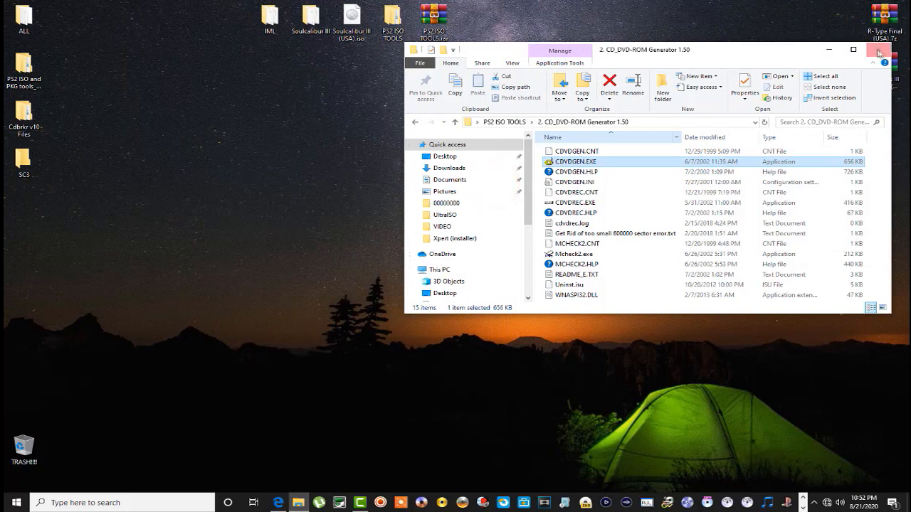
Step: Check the exported SCIII.iml and SCIII.ims files in the desktop's IML folder, and close its window
double_click(272, 8)
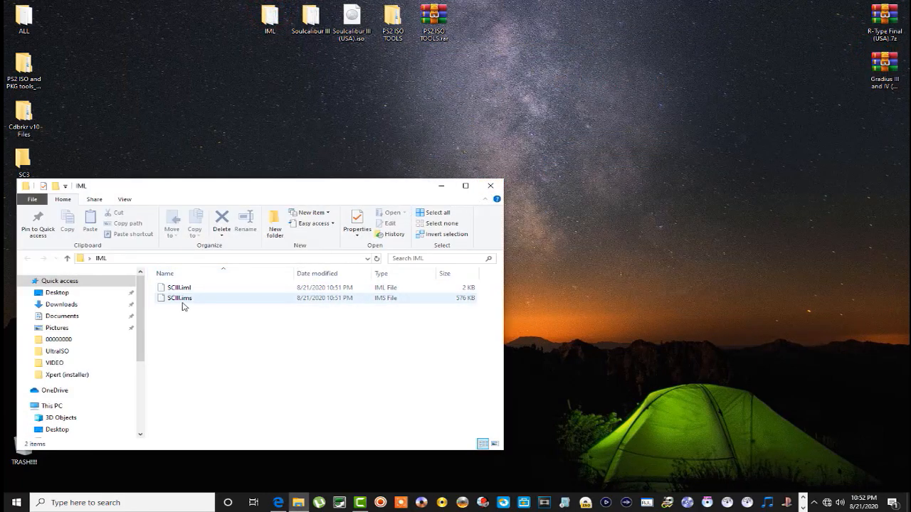
click(178, 289)
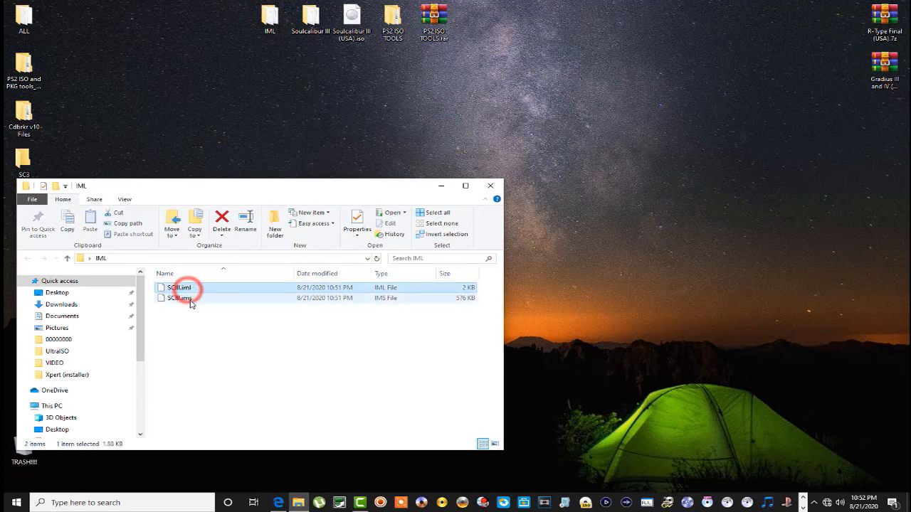
click(191, 300)
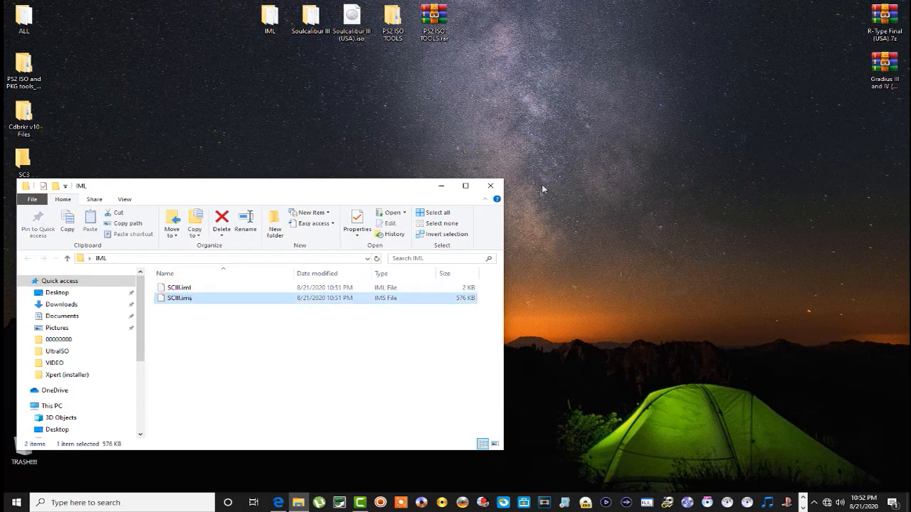
click(481, 187)
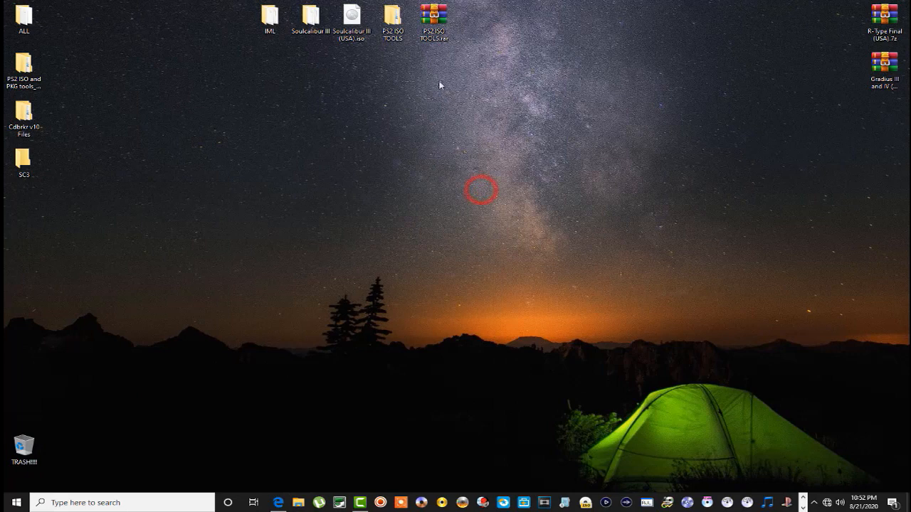
Step: Launch cdvd_iml2iso_403.exe from the 3. Gnie IML2ISO folder inside PS2 ISO TOOLS, and close the folder window
double_click(398, 28)
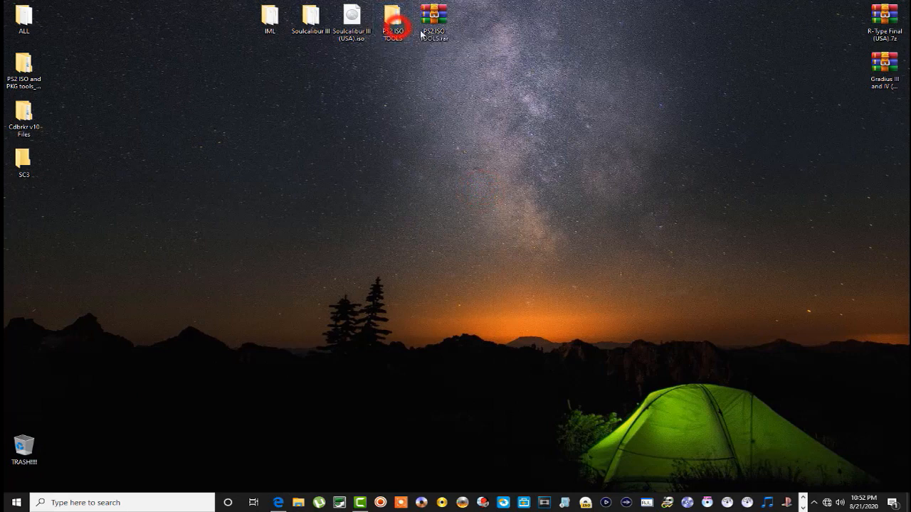
drag(353, 192, 731, 48)
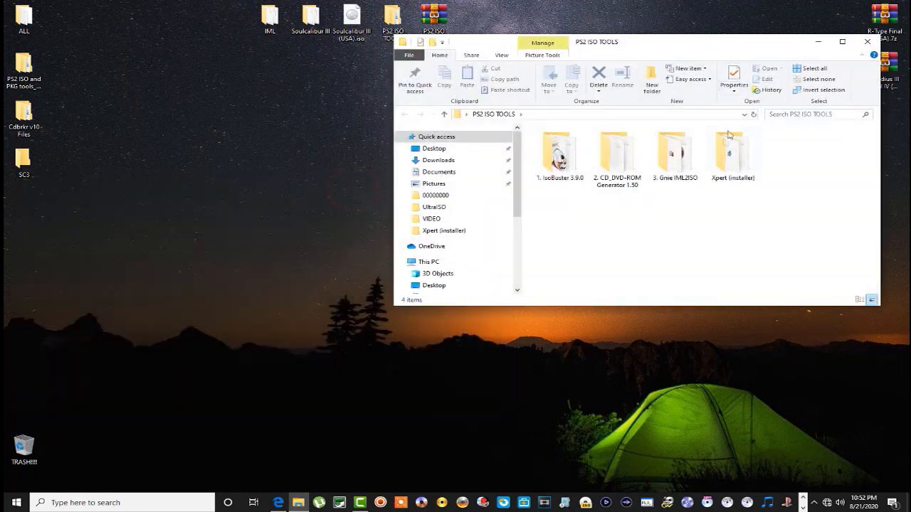
double_click(686, 165)
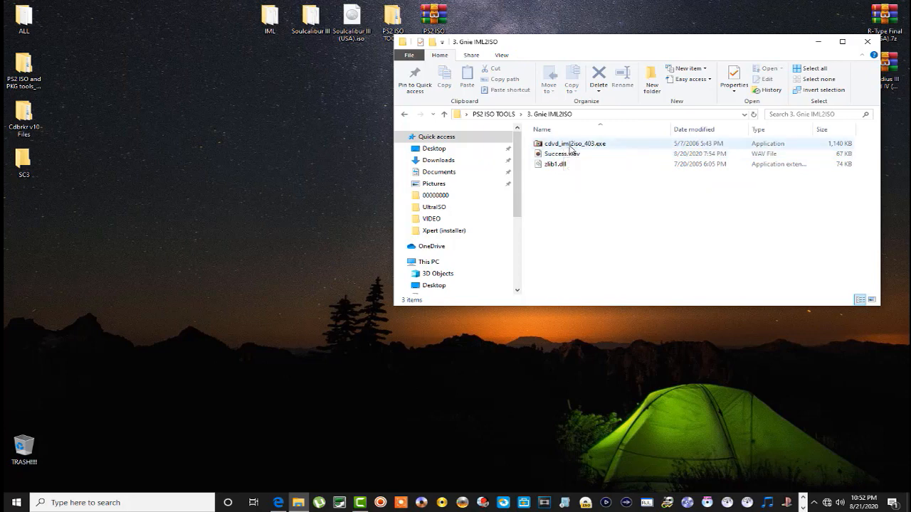
double_click(573, 145)
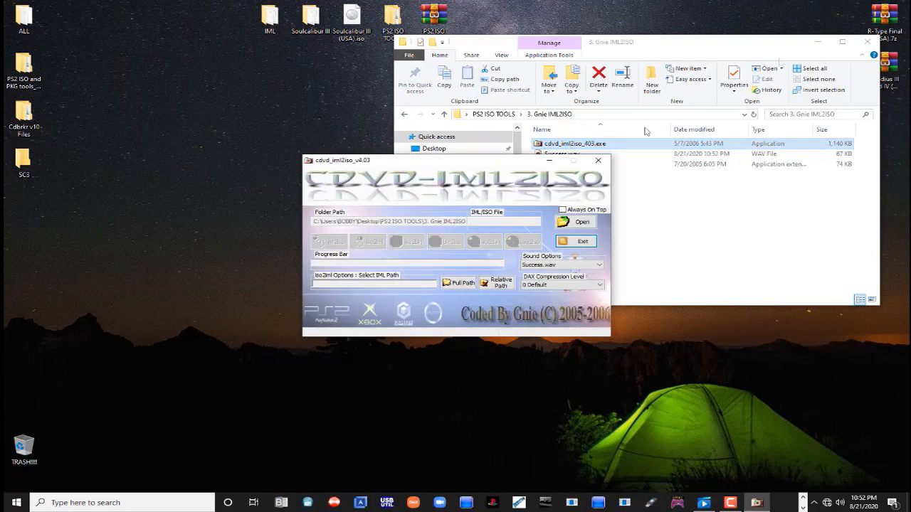
click(867, 40)
drag(470, 157, 610, 69)
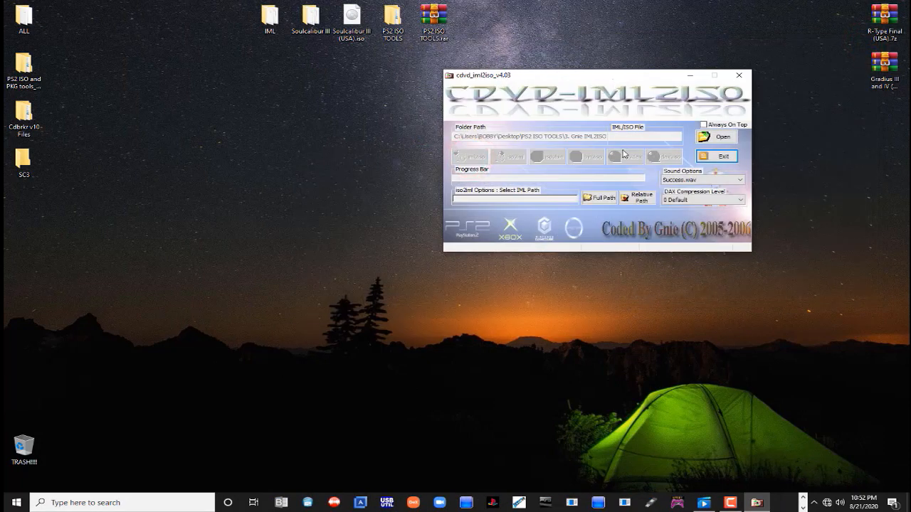
Step: Load SCIII.iml from the desktop's IML folder into the converter
click(718, 138)
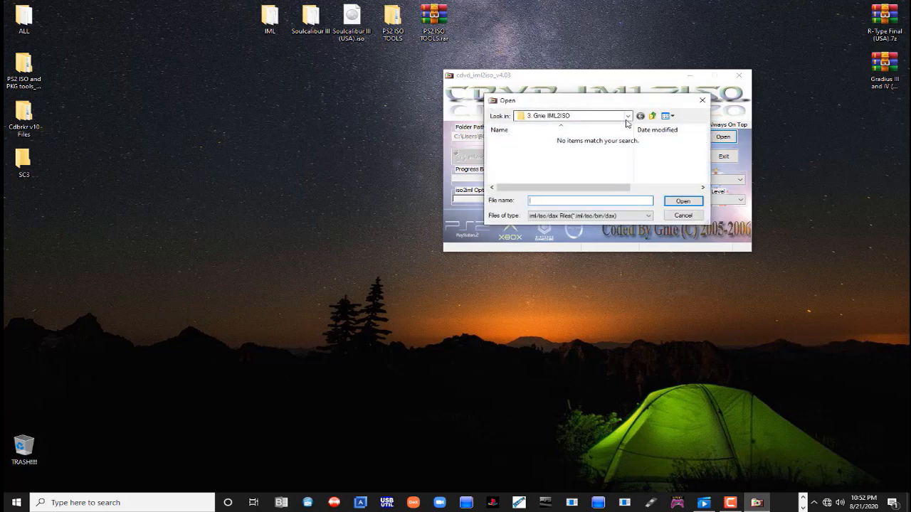
click(628, 117)
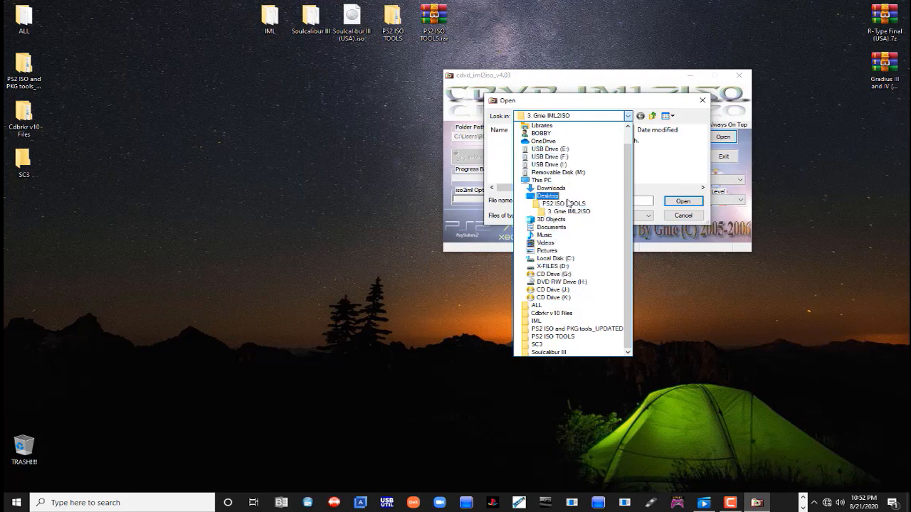
click(547, 196)
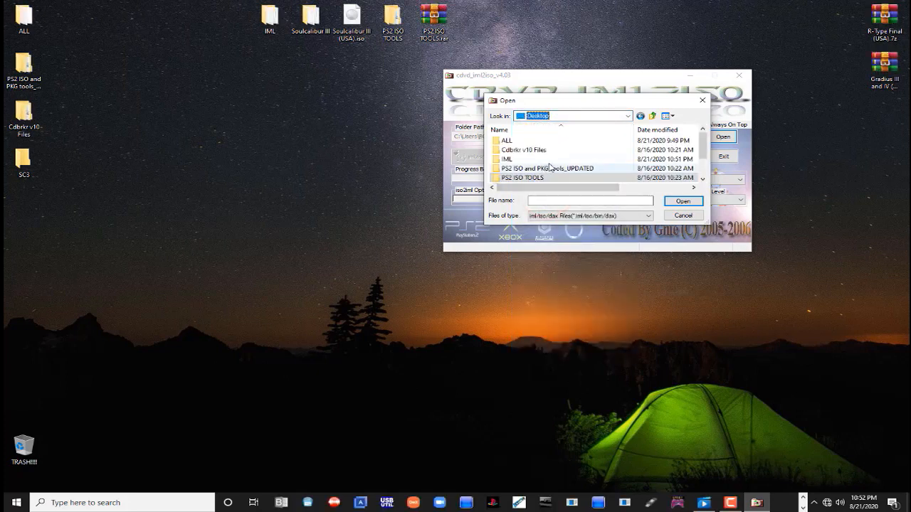
double_click(523, 160)
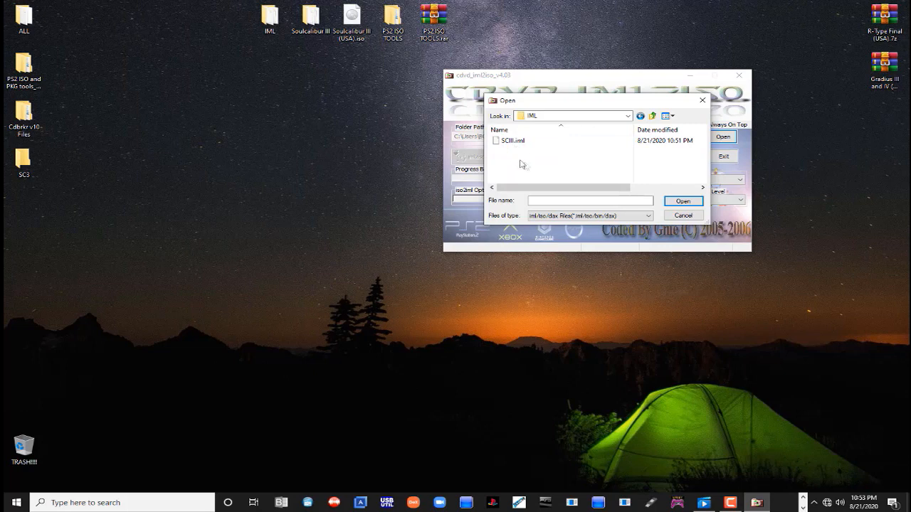
click(513, 141)
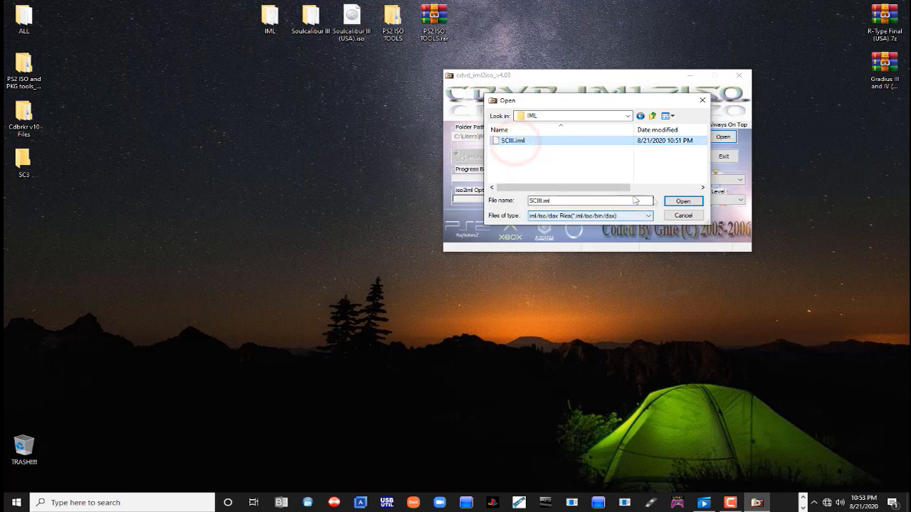
click(673, 202)
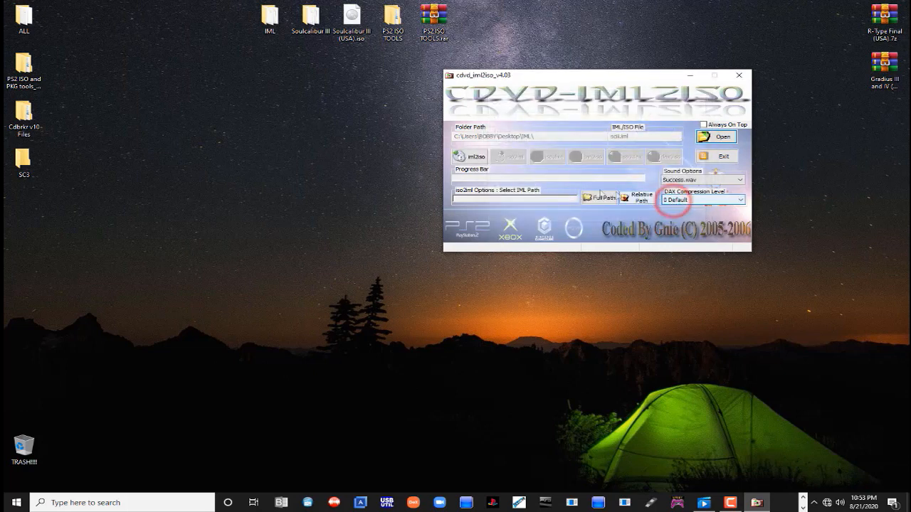
Step: Convert the loaded IML file to an ISO with iml2iso, and close the converter when the rebuild is done
click(477, 158)
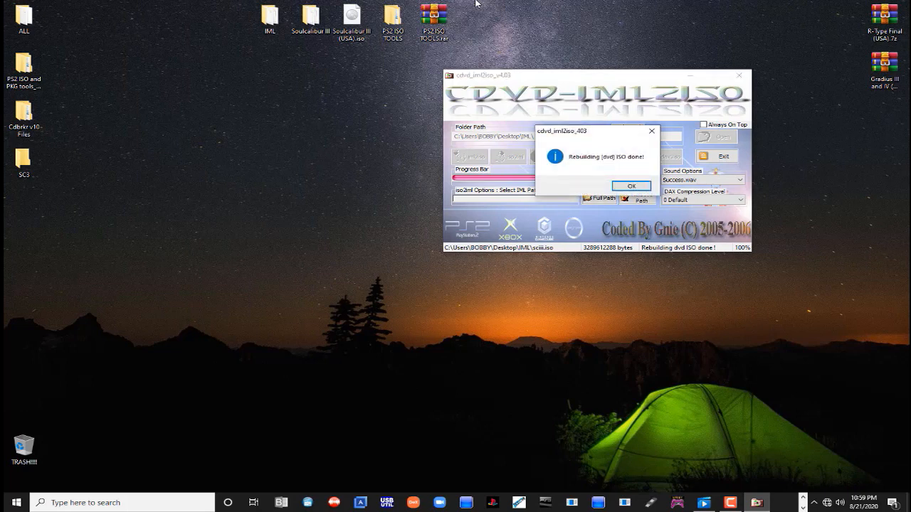
click(632, 186)
click(737, 75)
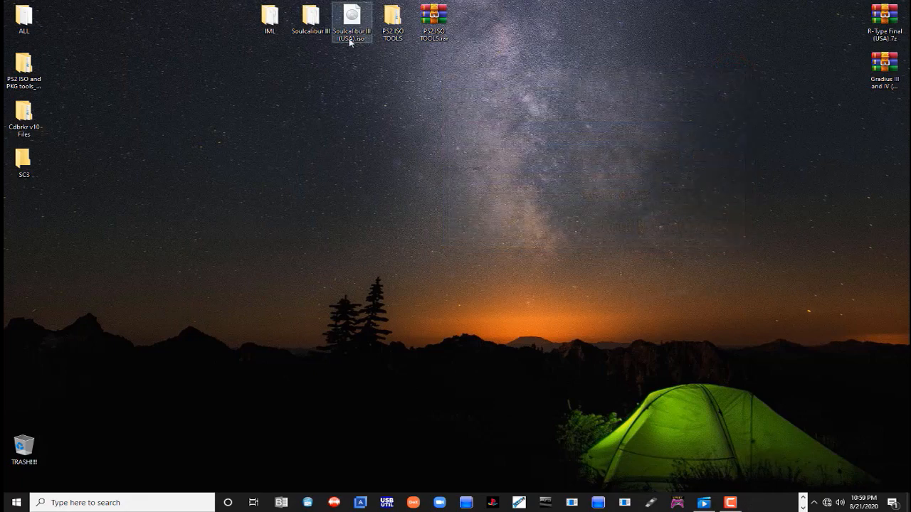
Step: Check the size of the rebuilt sciii.iso in the desktop's IML folder
double_click(270, 15)
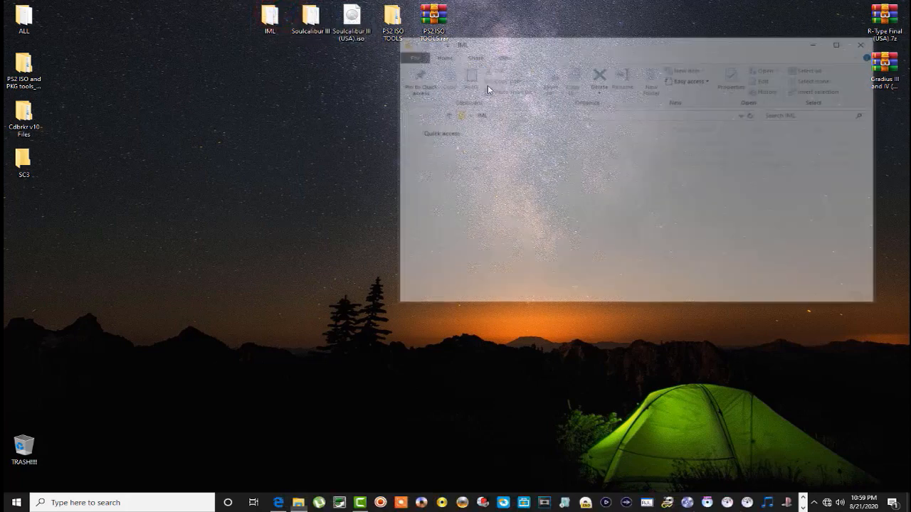
click(553, 165)
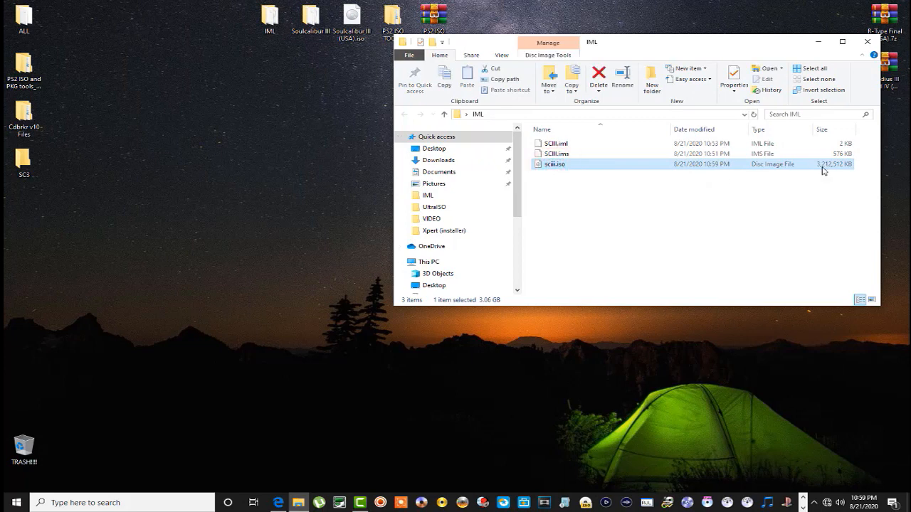
click(753, 42)
drag(754, 42, 585, 163)
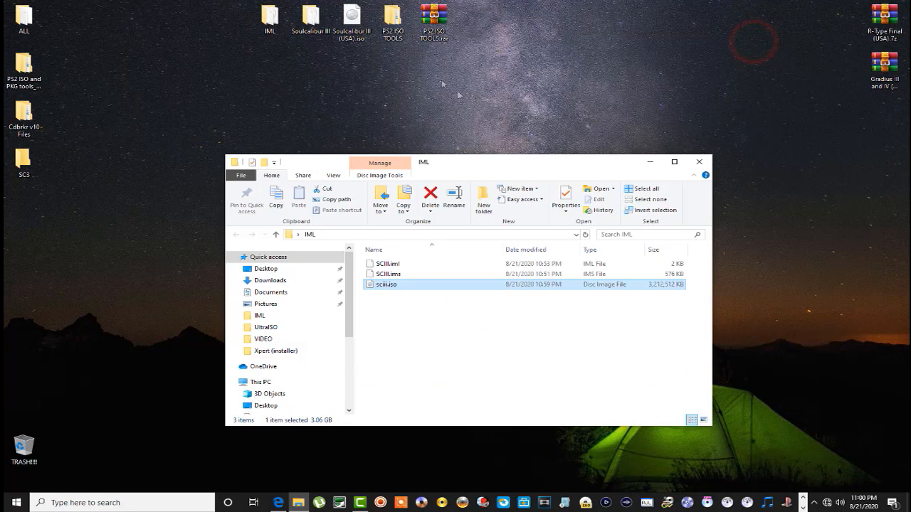
Step: Check the size of the original Soulcalibur III (USA).iso in its properties, and close them
click(355, 29)
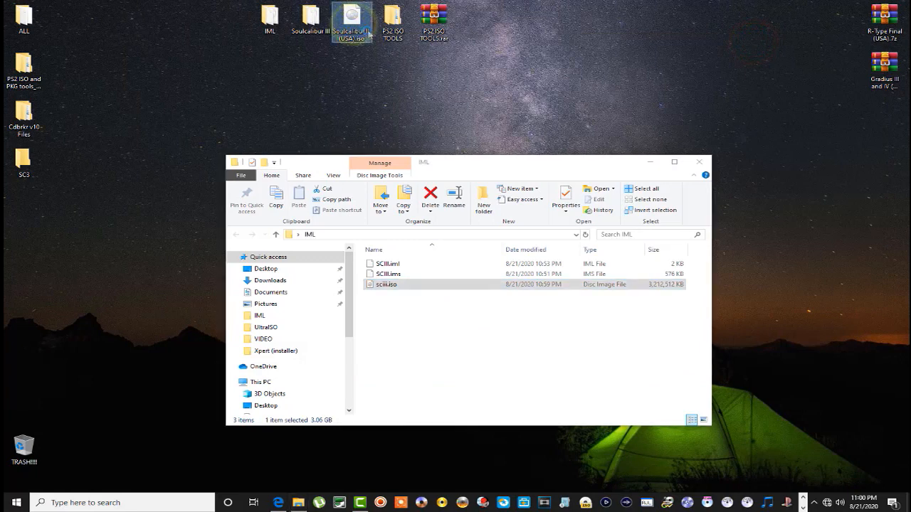
right_click(356, 25)
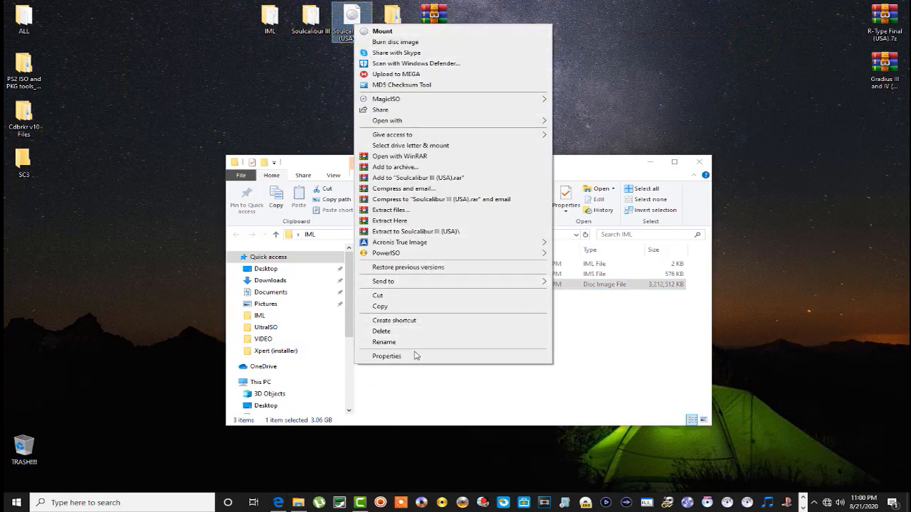
click(415, 356)
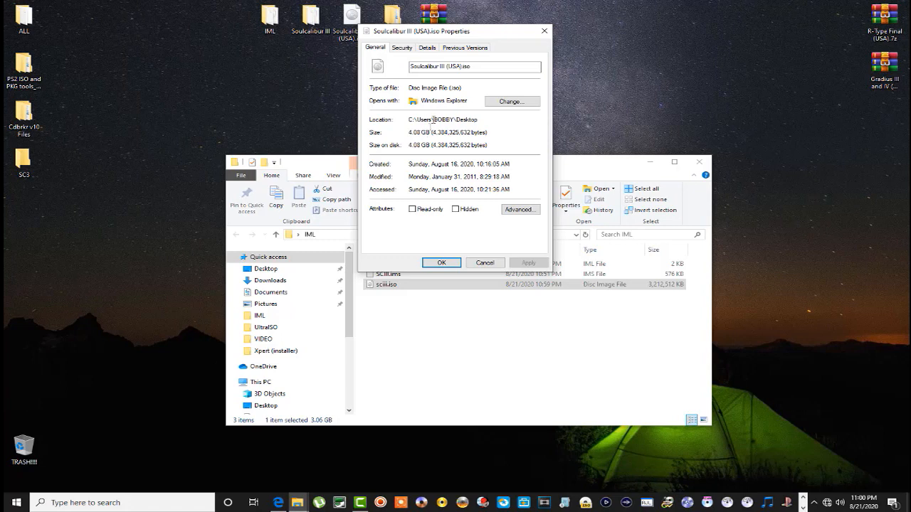
drag(481, 31, 520, 14)
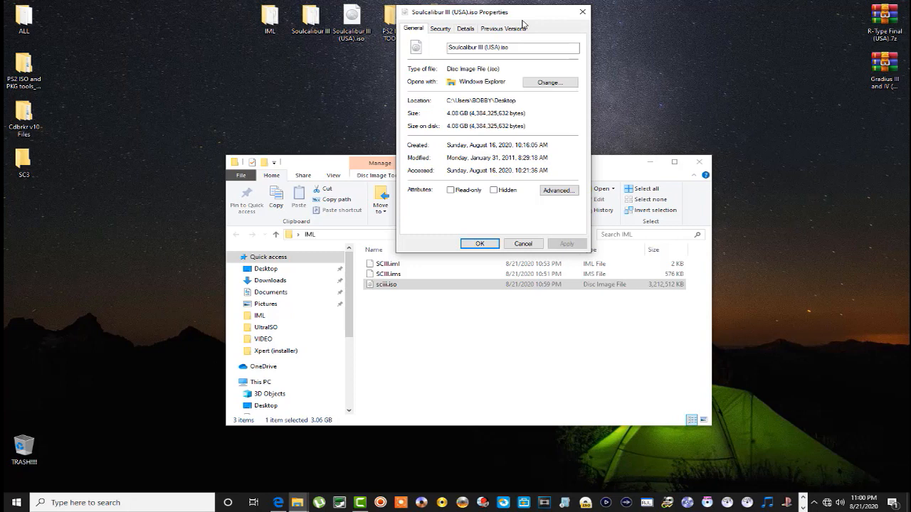
click(580, 11)
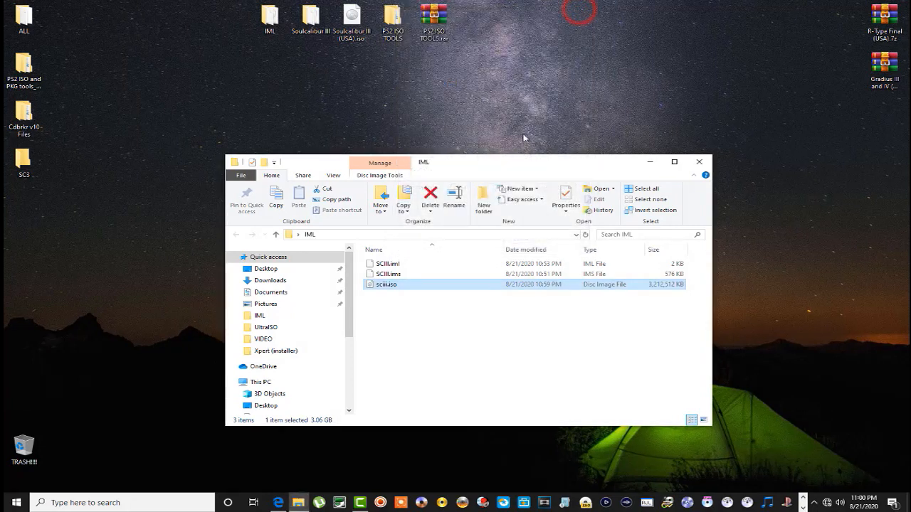
Step: Copy the title "Soulcalibur III" from the file name of the original ISO on the desktop
right_click(358, 31)
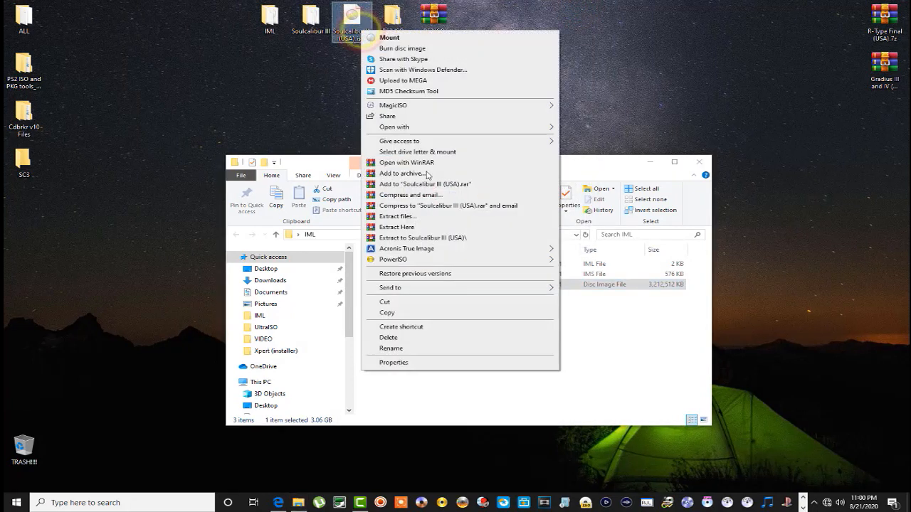
click(411, 348)
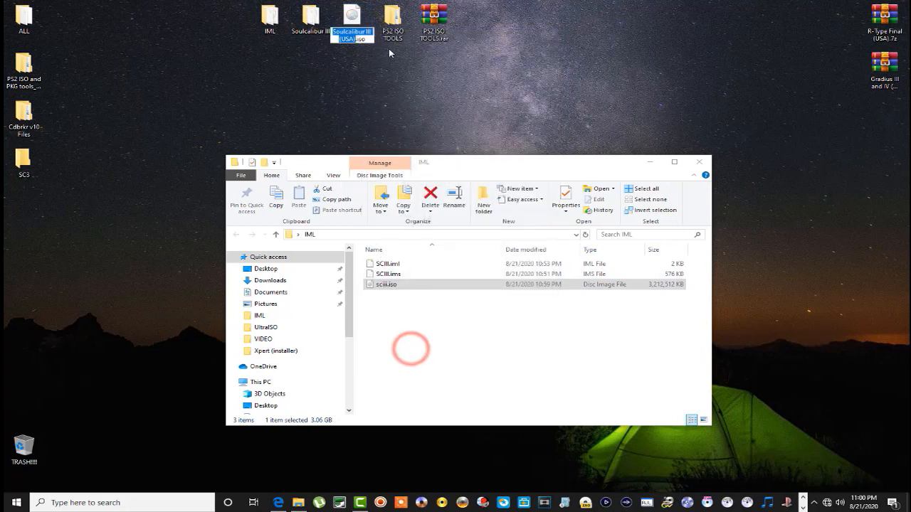
drag(371, 32, 332, 32)
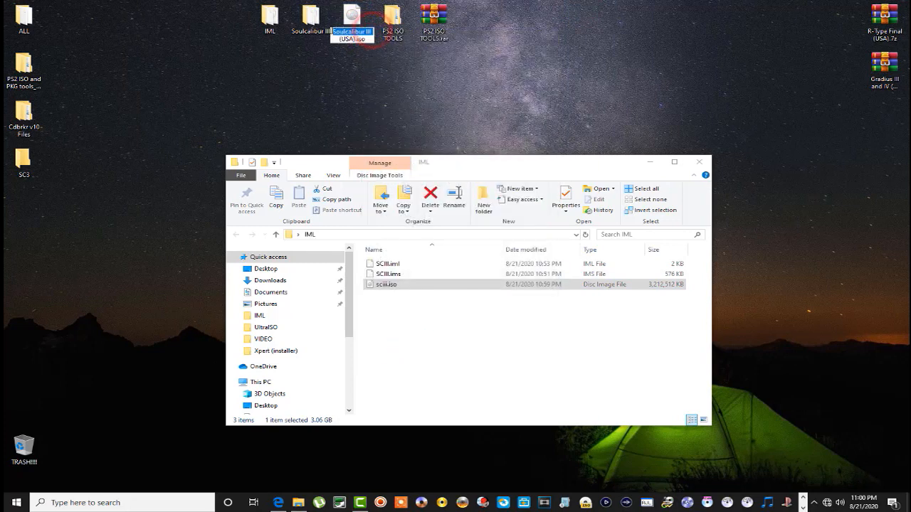
right_click(340, 33)
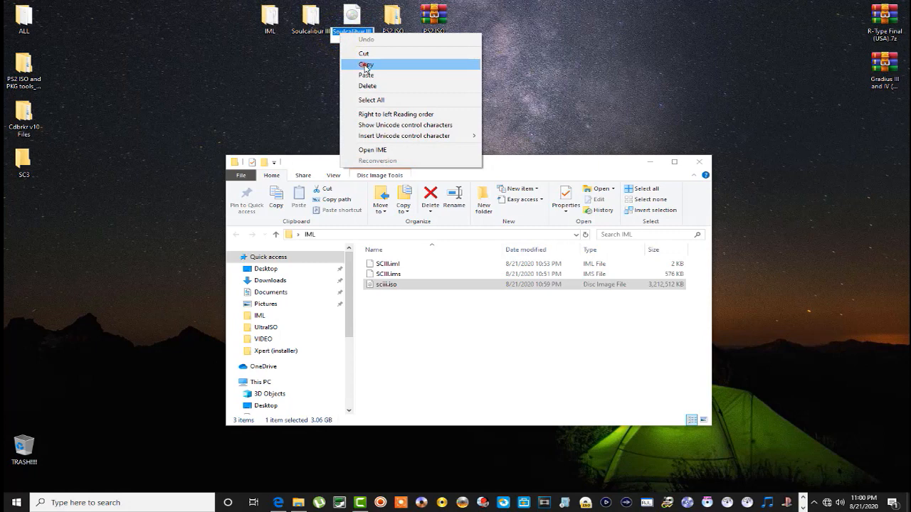
click(366, 64)
Step: Rename sciii.iso in the IML folder as "Soulcalibur III .iso" using the copied title
click(381, 284)
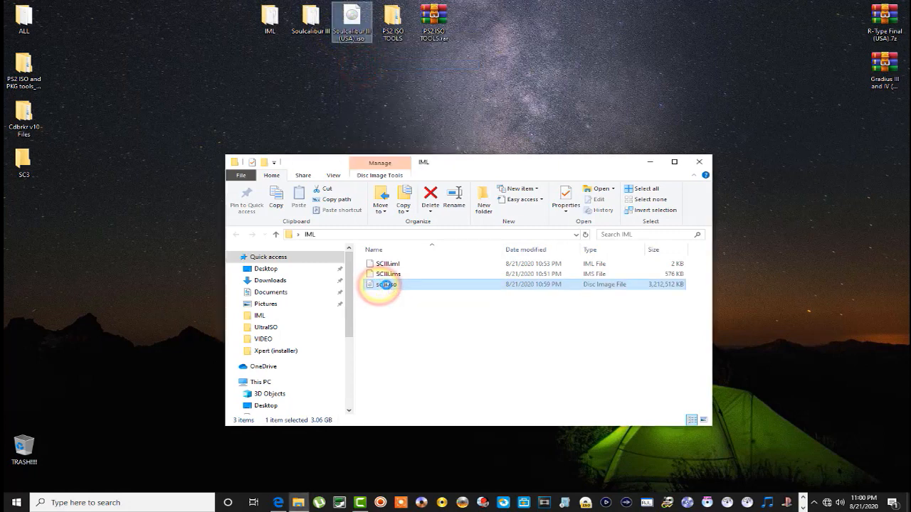
right_click(385, 284)
click(397, 472)
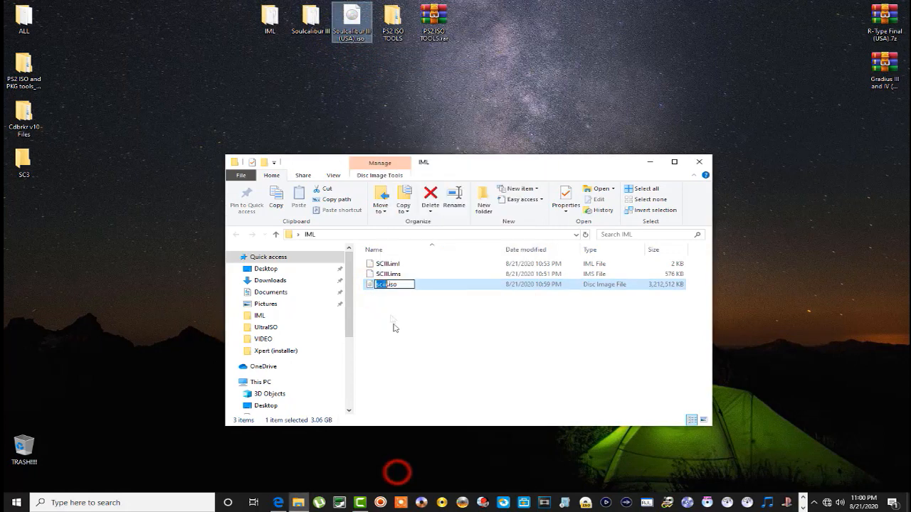
right_click(381, 285)
click(391, 327)
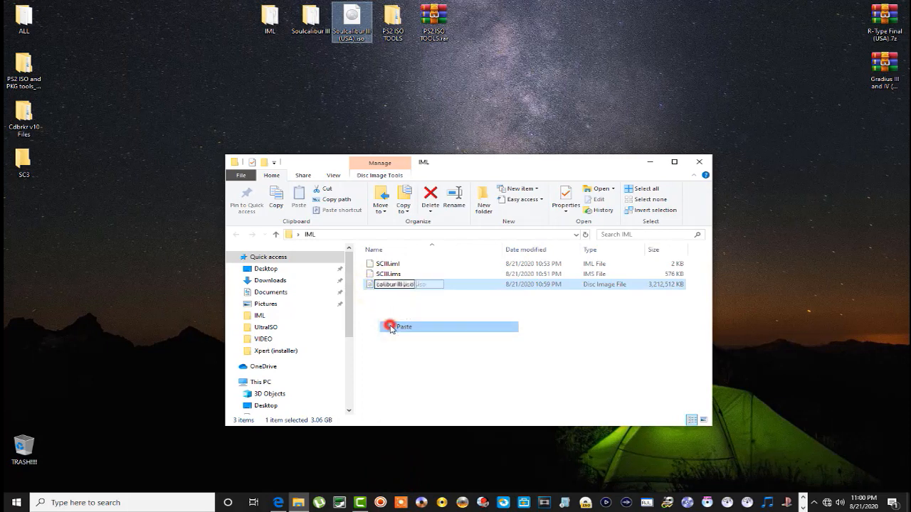
click(392, 328)
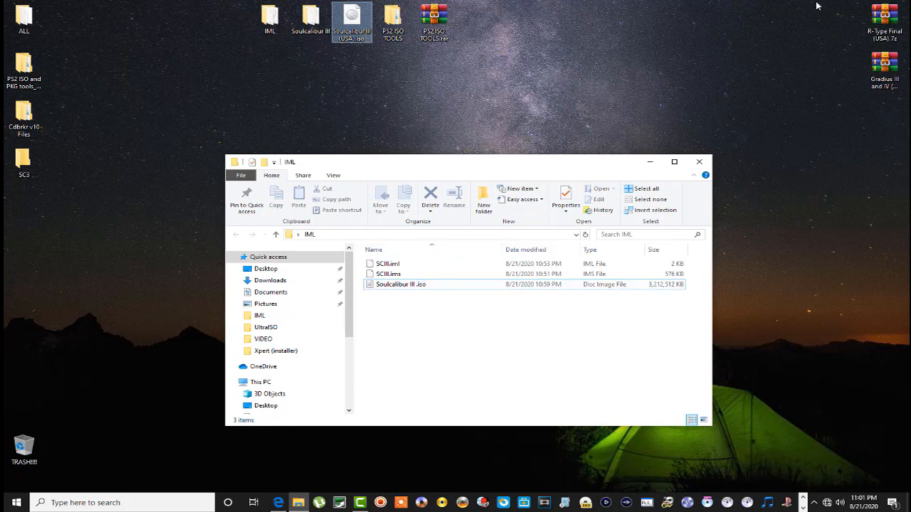
click(881, 18)
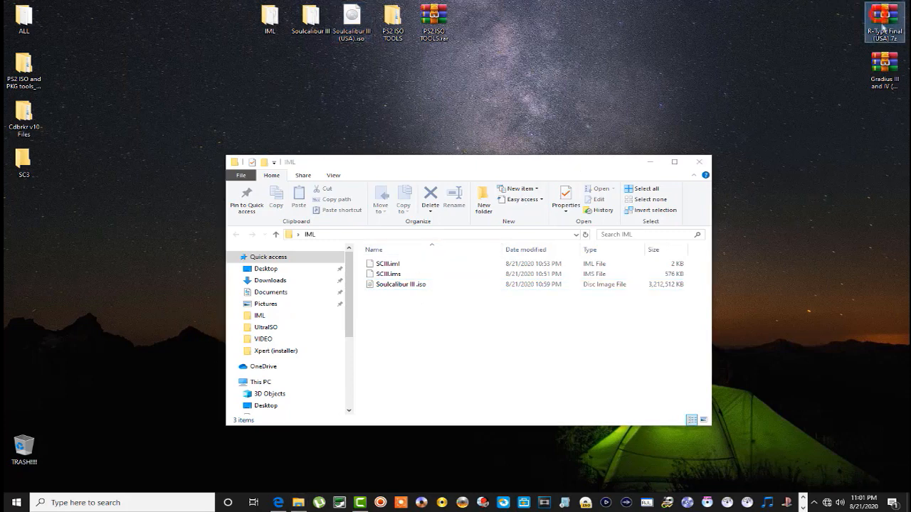
click(884, 66)
click(883, 21)
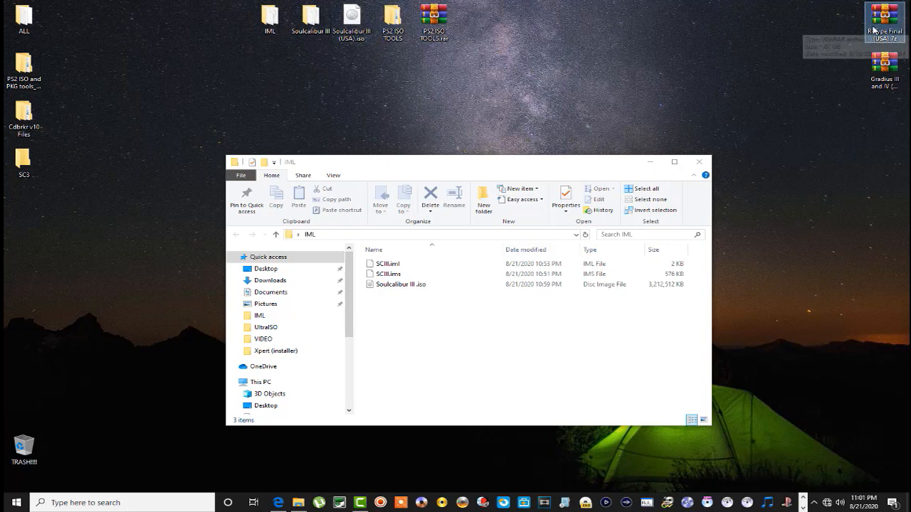
Step: Review the extracted game files in the desktop's Soulcalibur III folder, and close both open folder windows
mouse_move(369, 33)
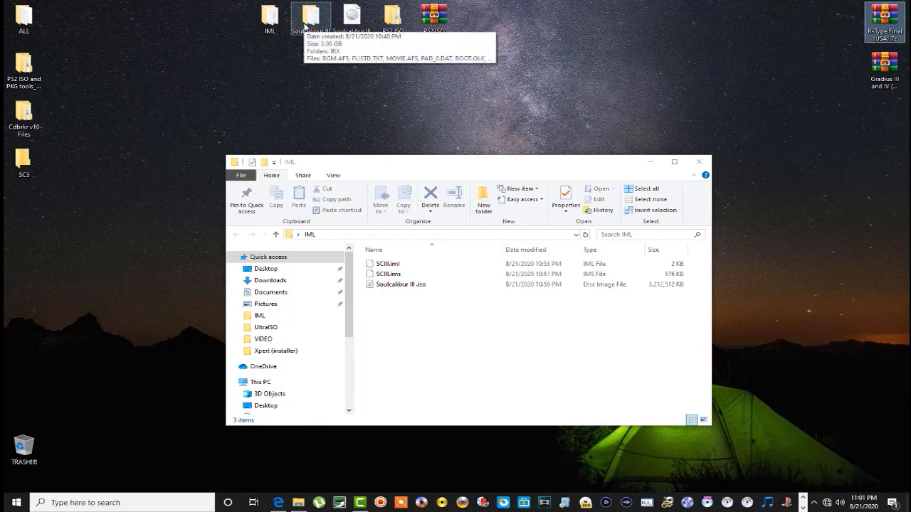
click(306, 26)
double_click(306, 26)
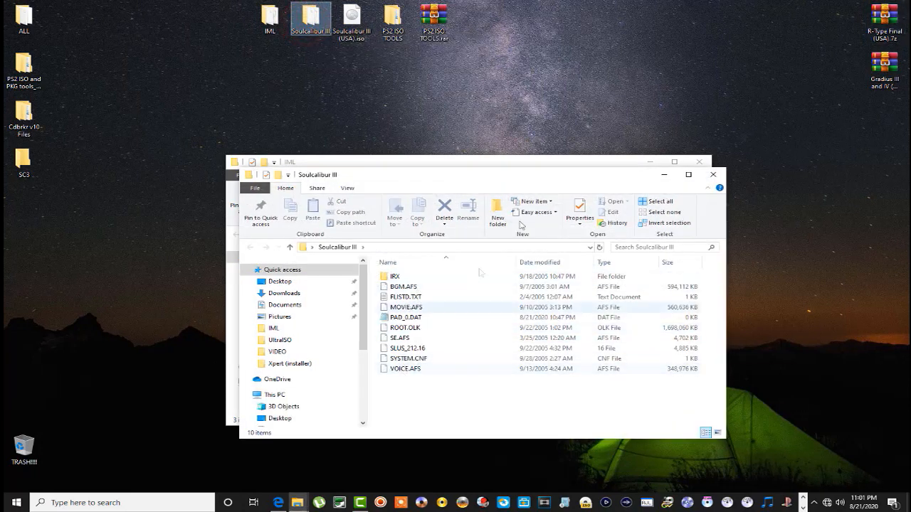
click(713, 174)
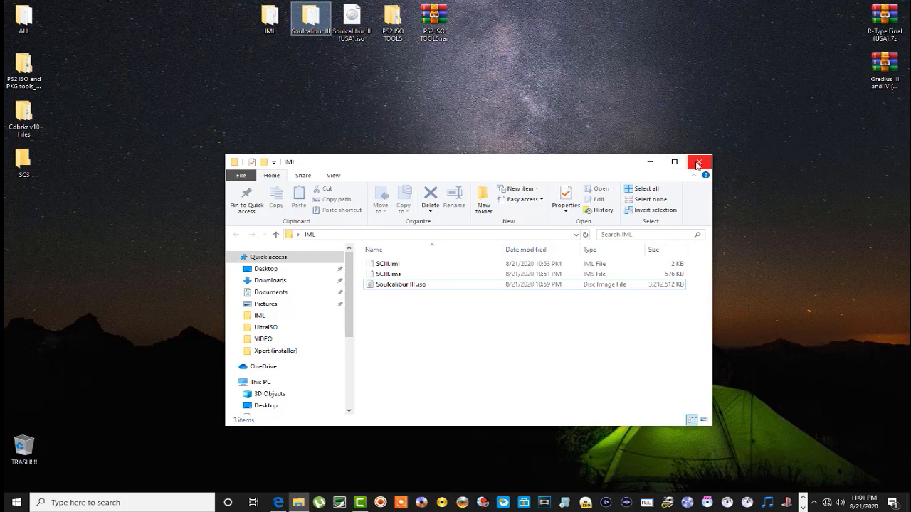
click(697, 166)
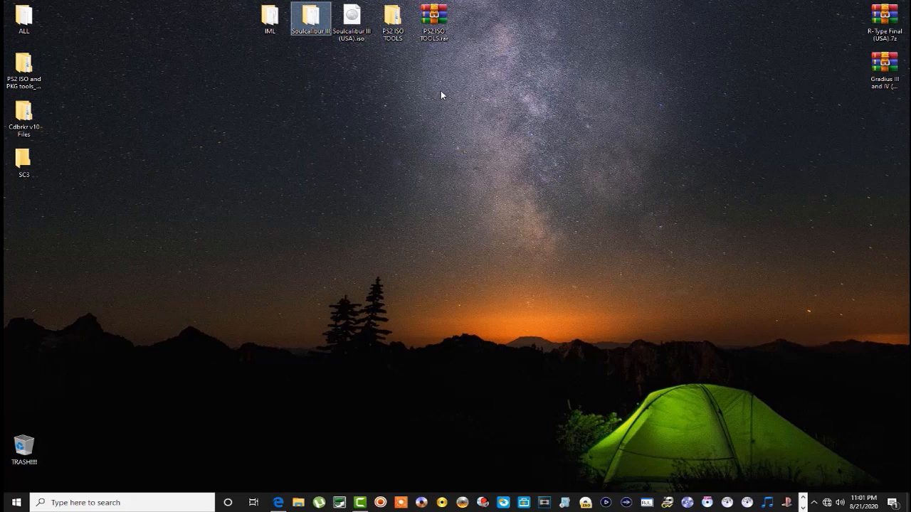
Step: Look at the Xpert (installer) folder inside the desktop's PS2 ISO TOOLS folder, and close the folder window
click(395, 20)
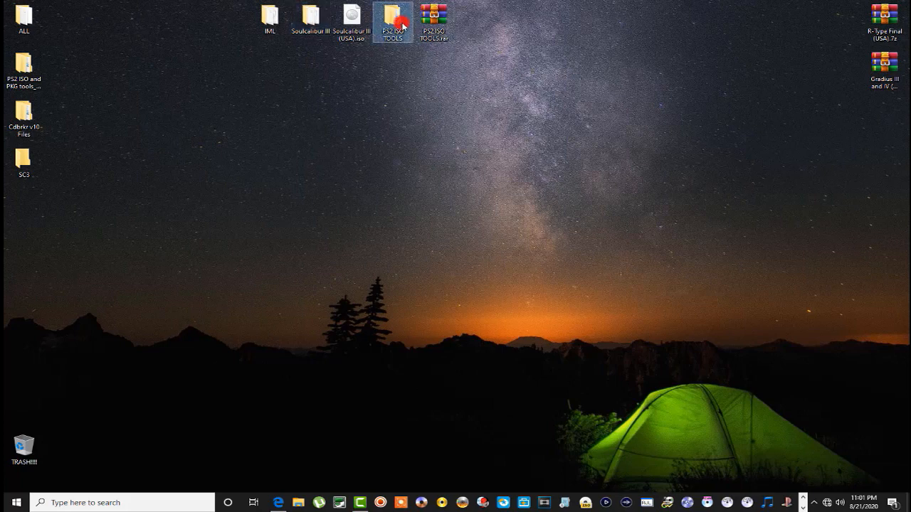
click(564, 279)
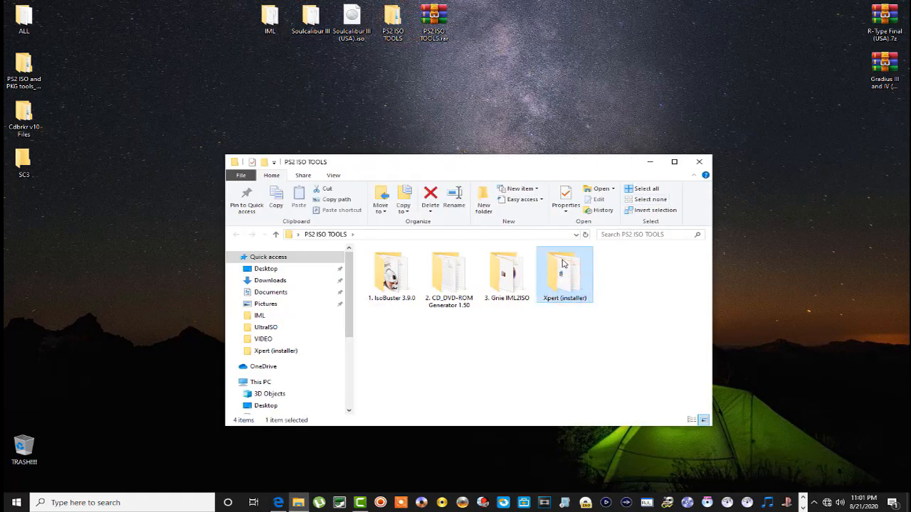
click(697, 162)
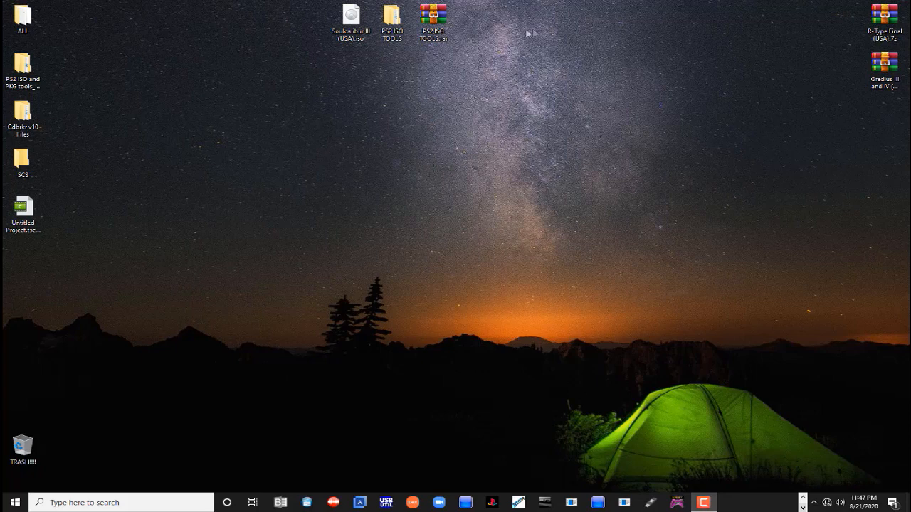
Step: Create a new folder on the desktop and copy the title "Soulcalibur III" from the file name of Soulcalibur III (USA).iso
right_click(290, 14)
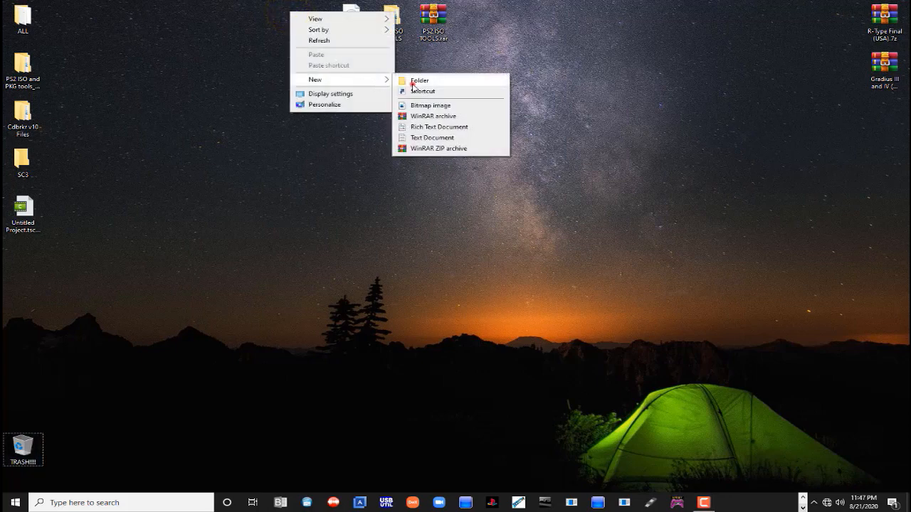
click(414, 81)
click(352, 32)
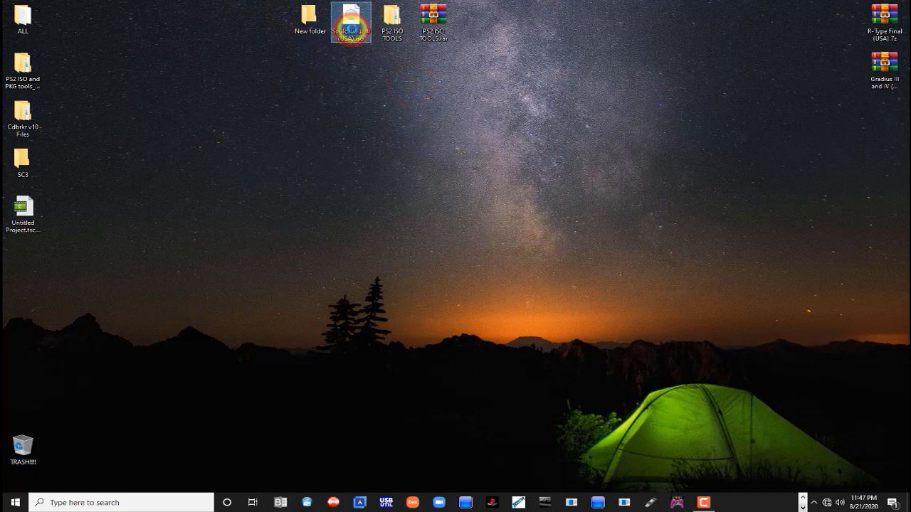
right_click(352, 32)
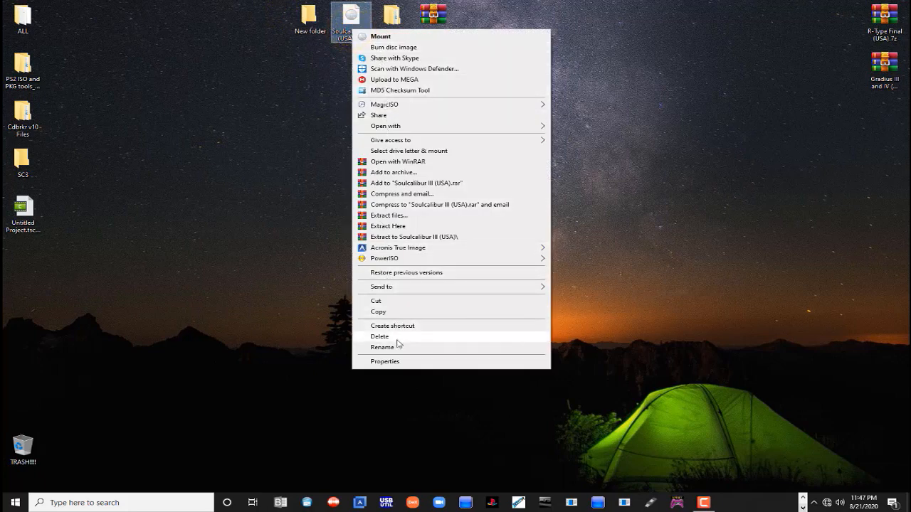
click(397, 349)
drag(370, 32, 331, 31)
right_click(338, 32)
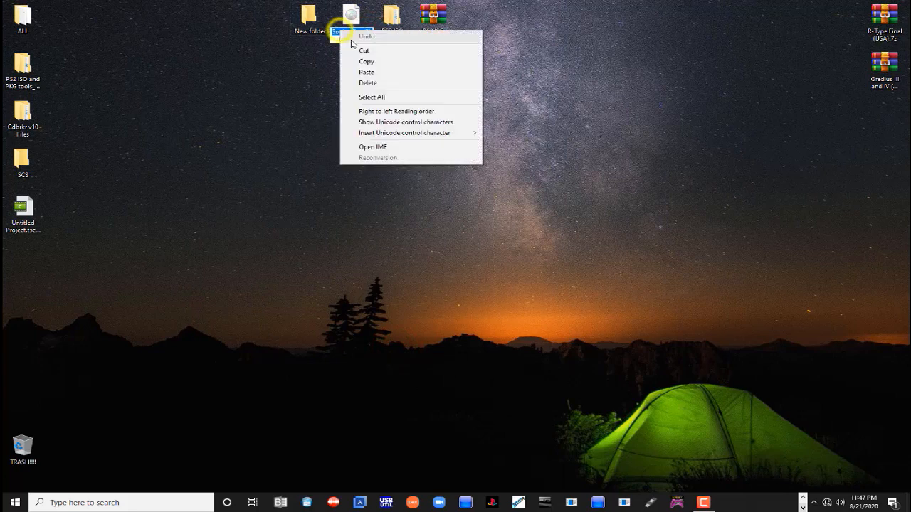
click(354, 61)
Step: Rename the new desktop folder as "Soulcalibur III" using the copied title
right_click(311, 29)
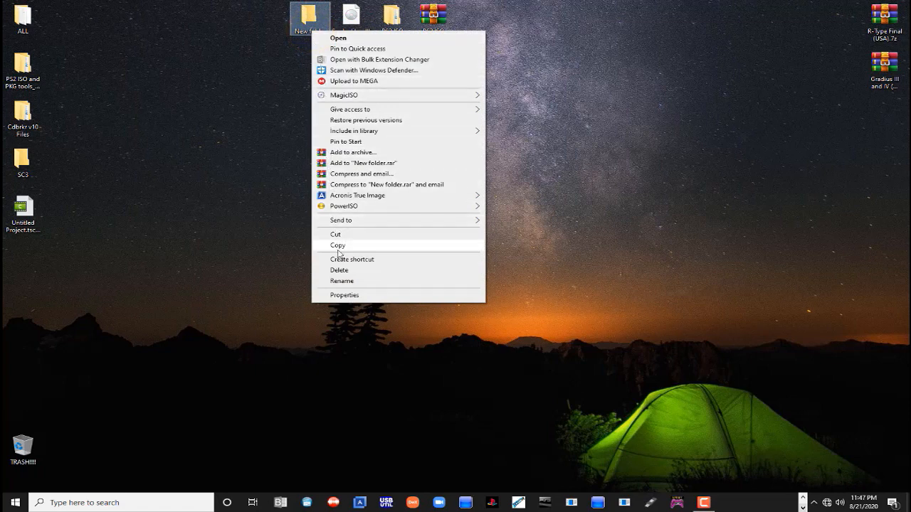
click(338, 280)
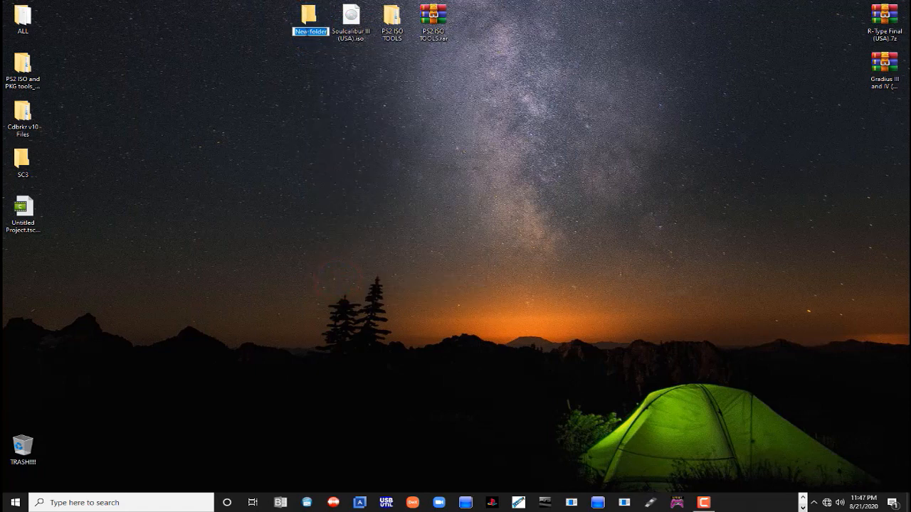
right_click(305, 32)
click(332, 74)
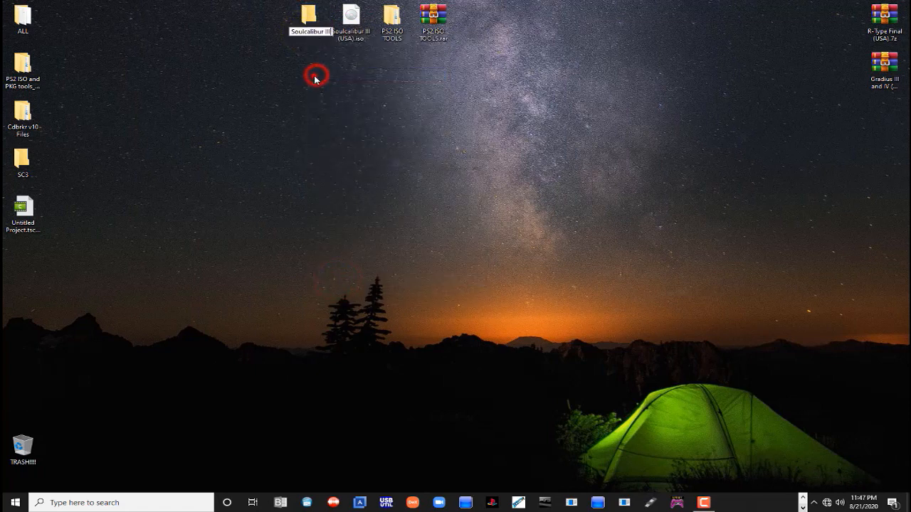
key(Return)
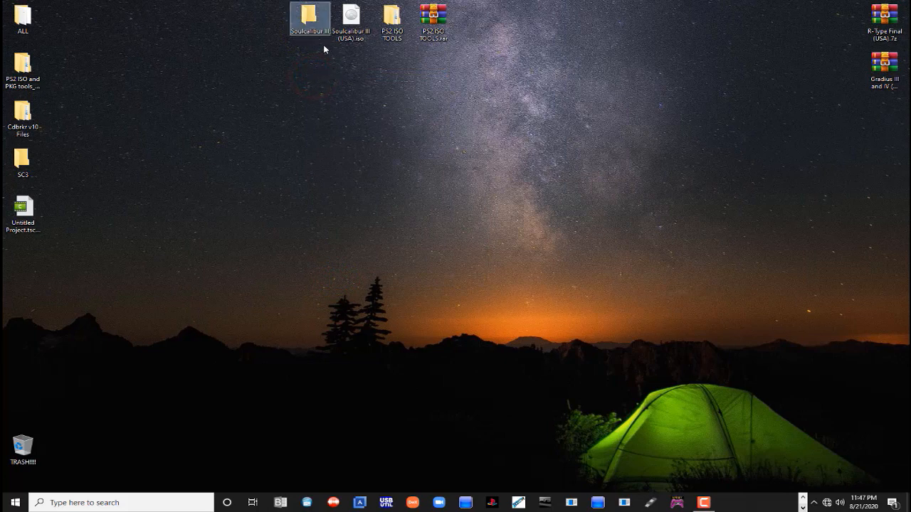
Step: Move Soulcalibur III (USA).iso into the Soulcalibur III folder and place that folder beside PS2 ISO TOOLS on the desktop
drag(351, 20, 309, 19)
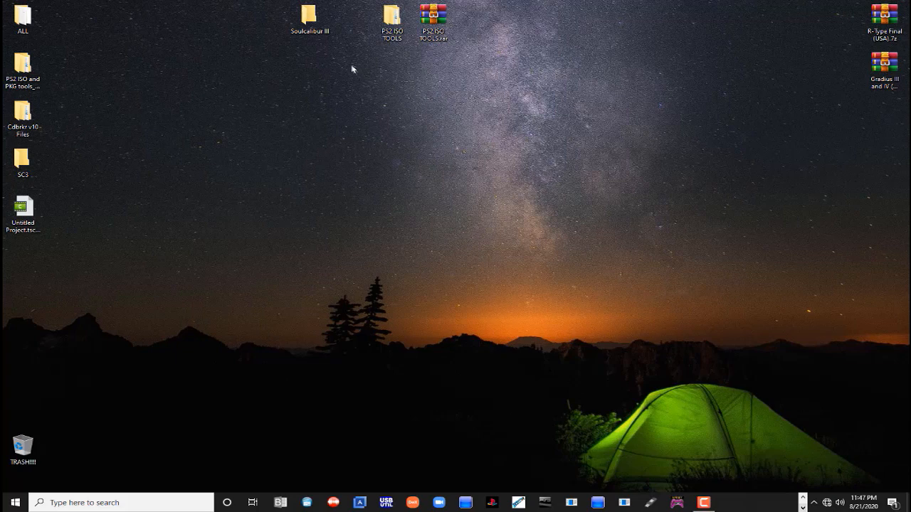
click(356, 12)
drag(304, 23, 347, 23)
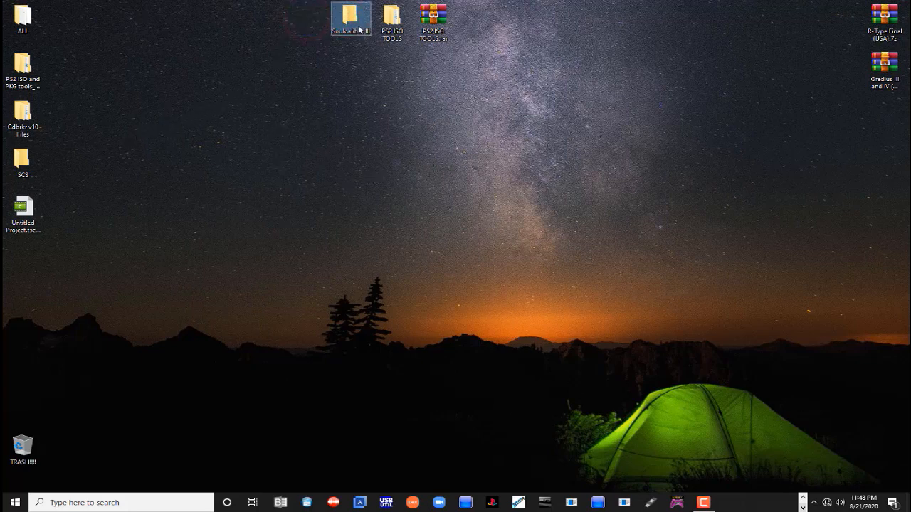
Step: Review the contents of the Xpert (installer) folder in PS2 ISO TOOLS, and close the folder window
double_click(392, 17)
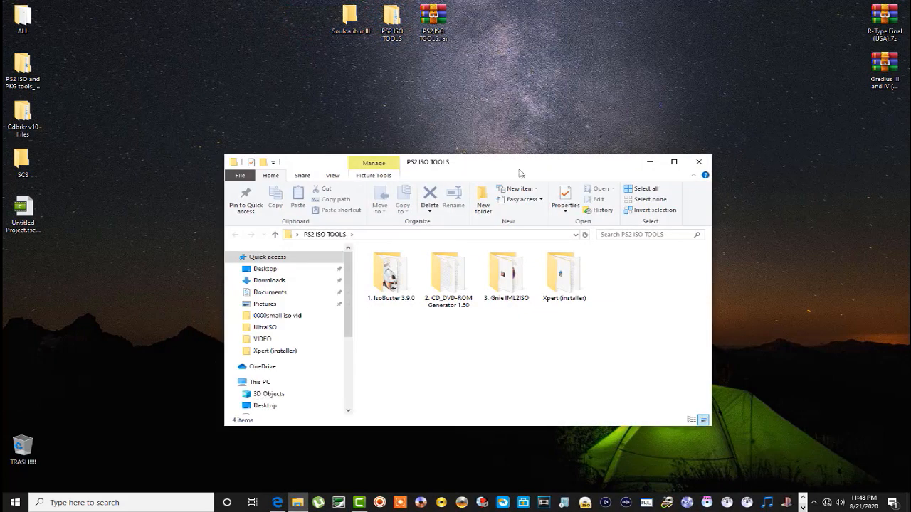
double_click(563, 283)
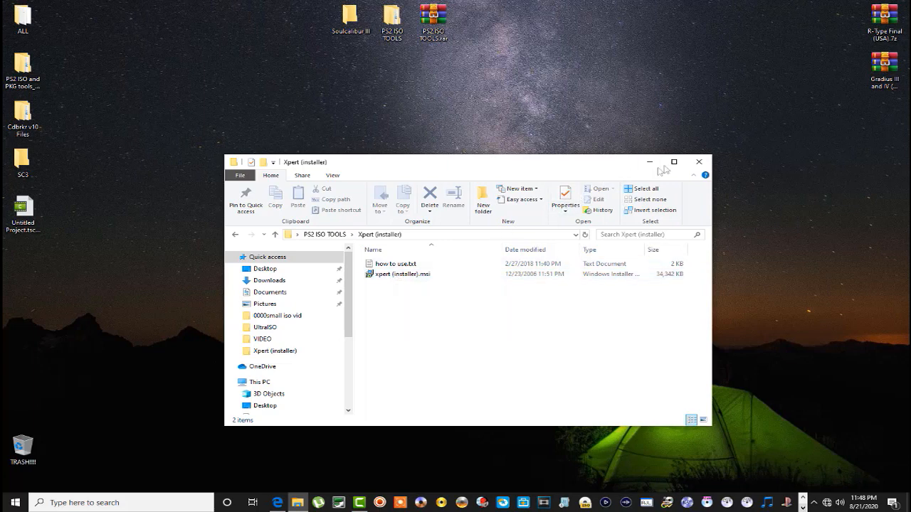
click(697, 164)
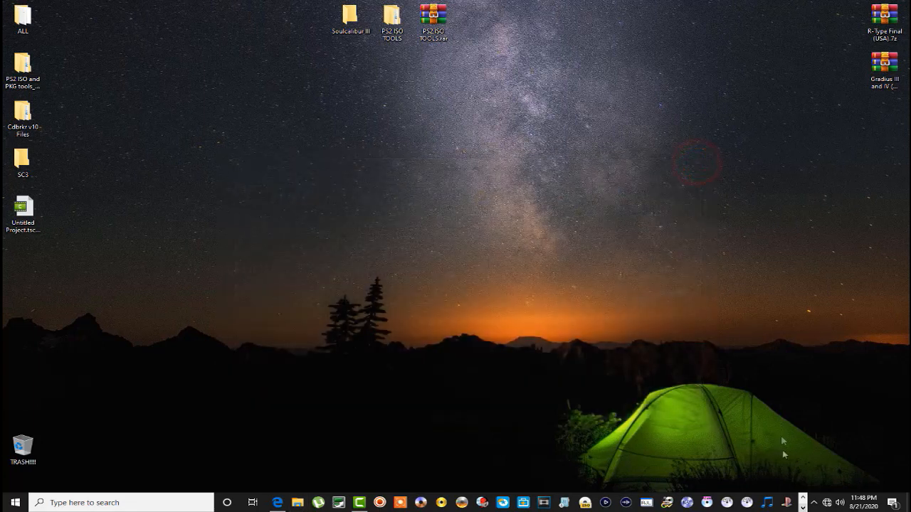
Step: Launch Xpert v2.0 and select the plugin "PS2 CdDvd5 |PSP UMD ISO Shrinker v1.04 *.ISO"
click(802, 508)
click(677, 504)
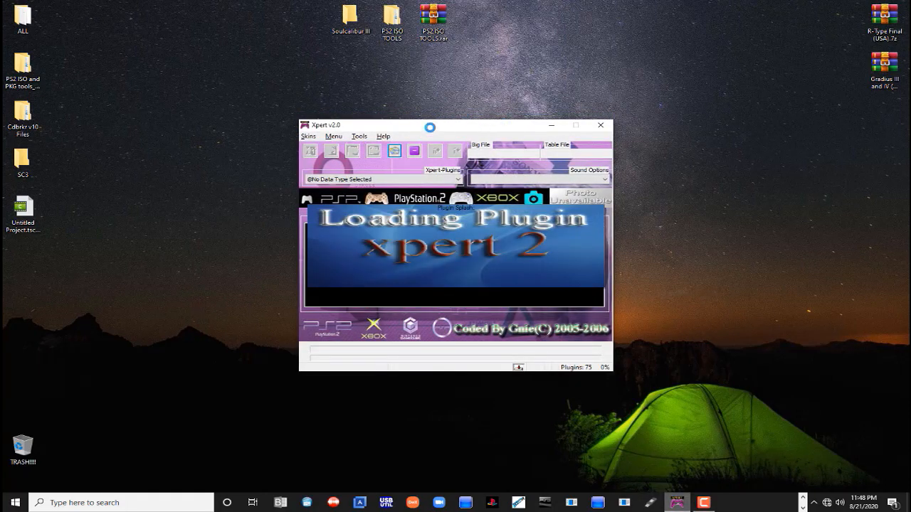
drag(437, 129, 587, 59)
click(564, 109)
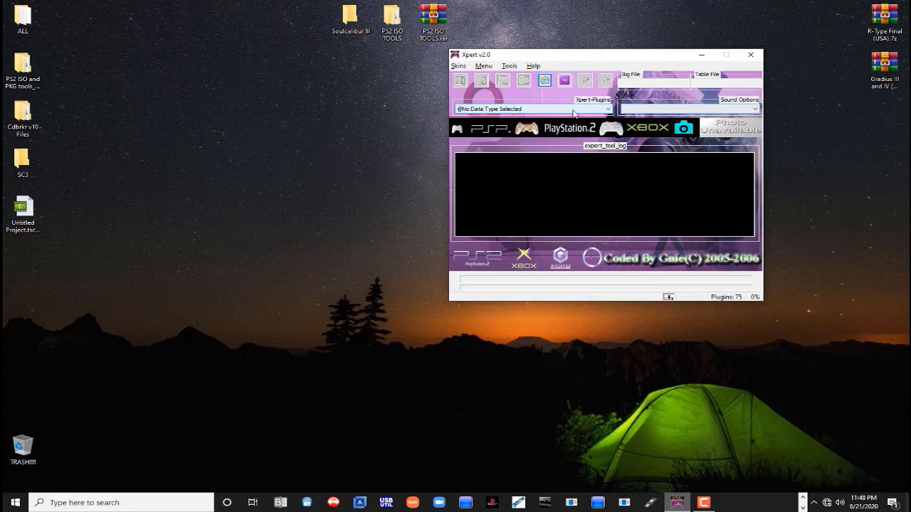
click(606, 110)
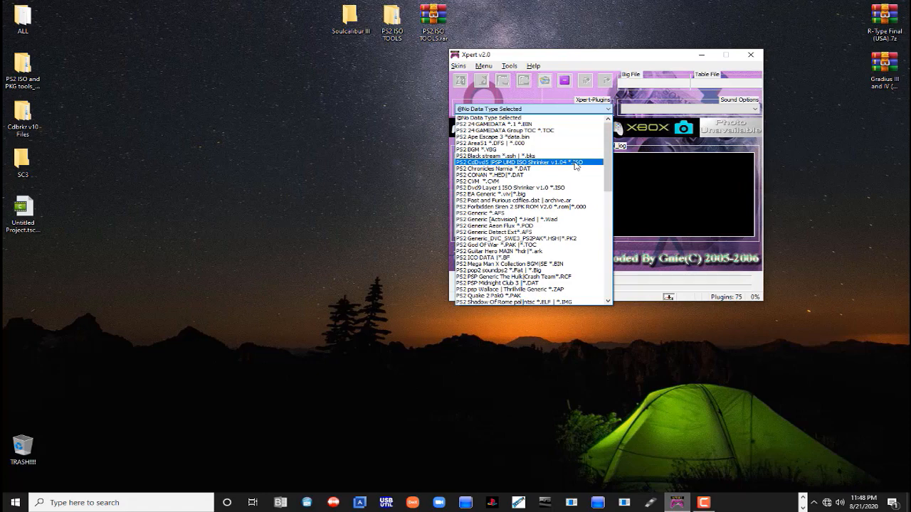
click(577, 163)
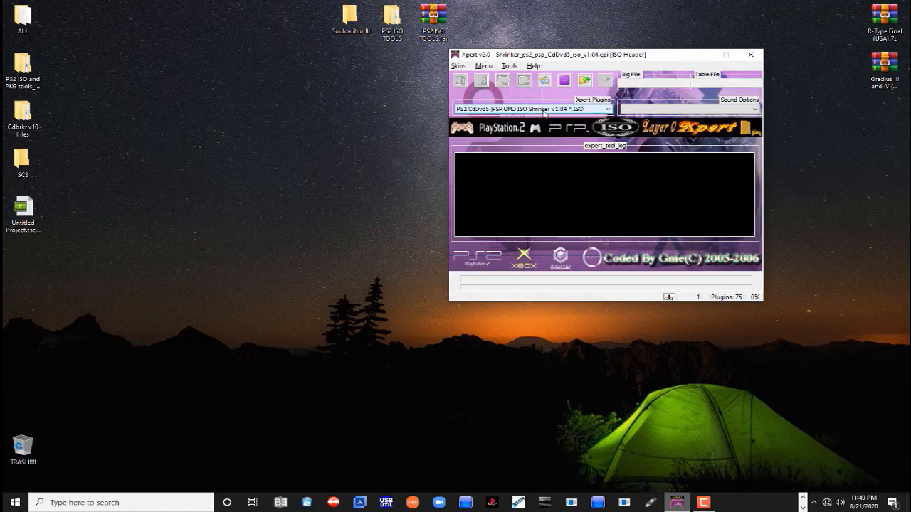
Step: Set the sound option to sTrumpet1.wav
click(748, 108)
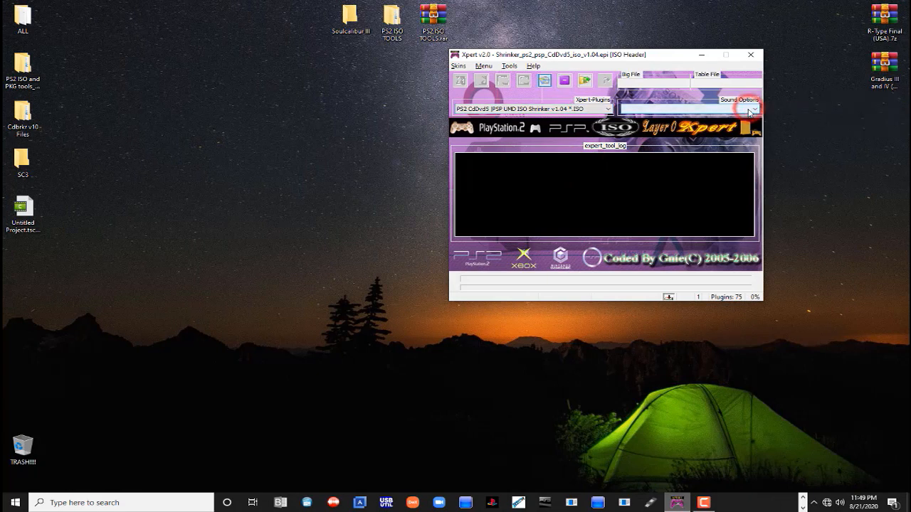
click(754, 110)
click(754, 109)
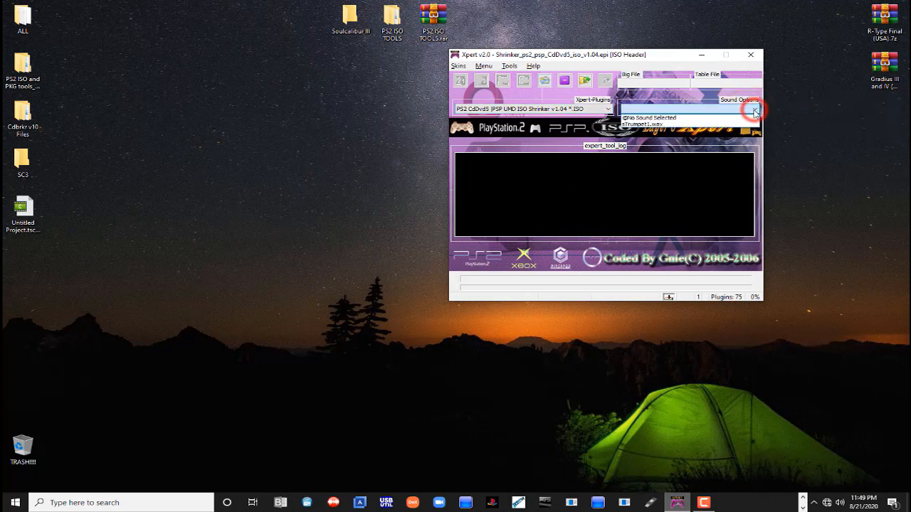
click(680, 124)
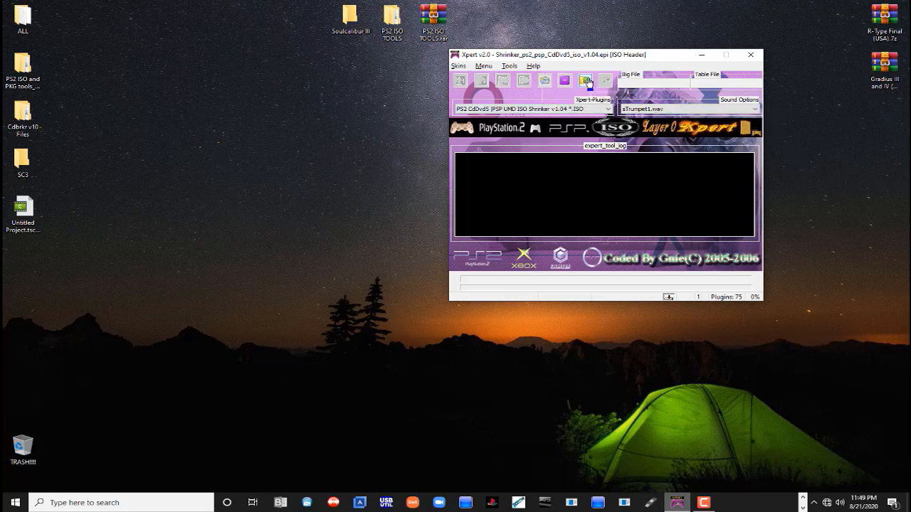
Step: Load Soulcalibur III (USA).iso from the desktop's Soulcalibur III folder as the source ISO
click(586, 82)
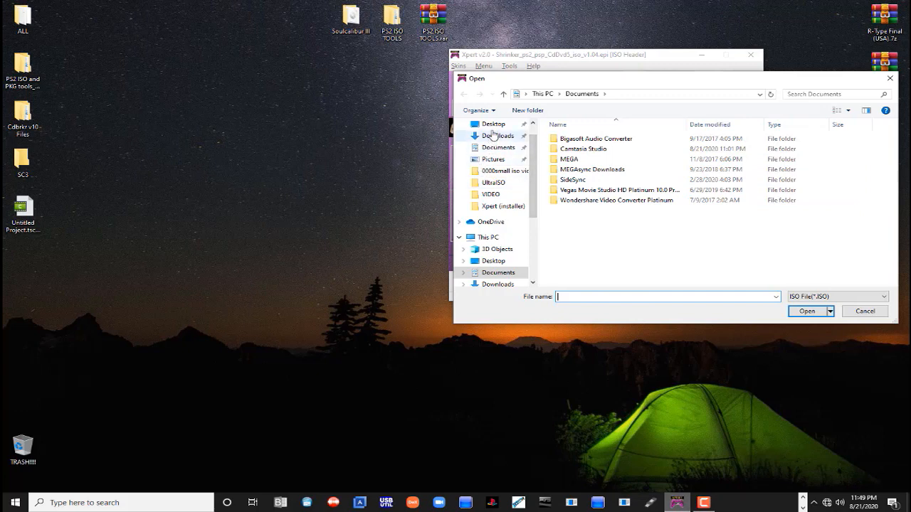
click(491, 124)
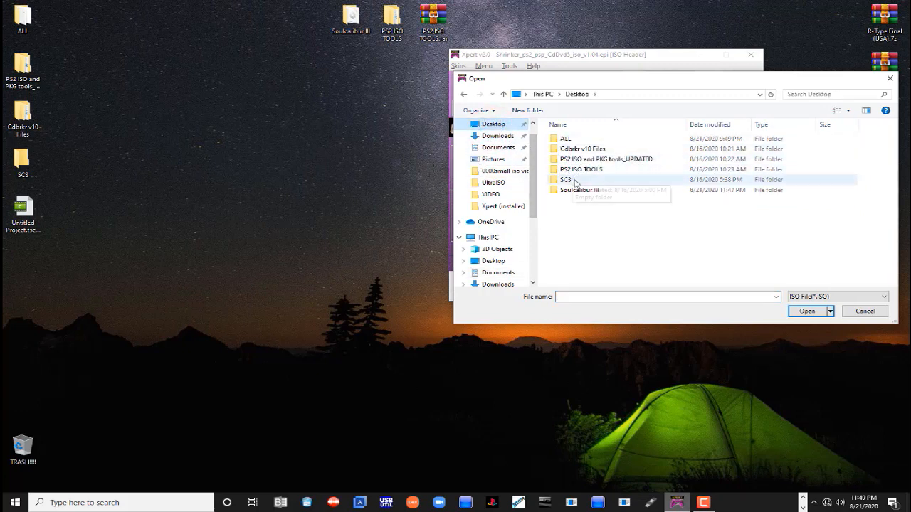
click(576, 190)
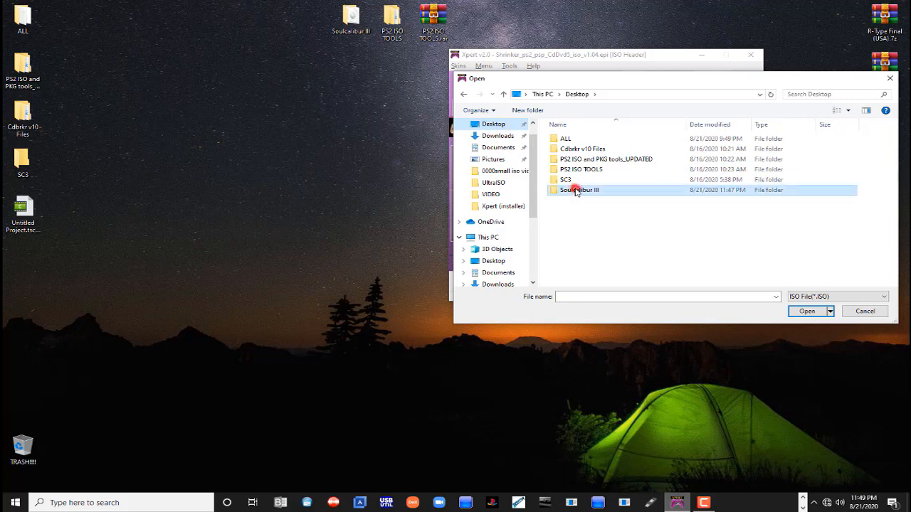
click(806, 311)
click(593, 139)
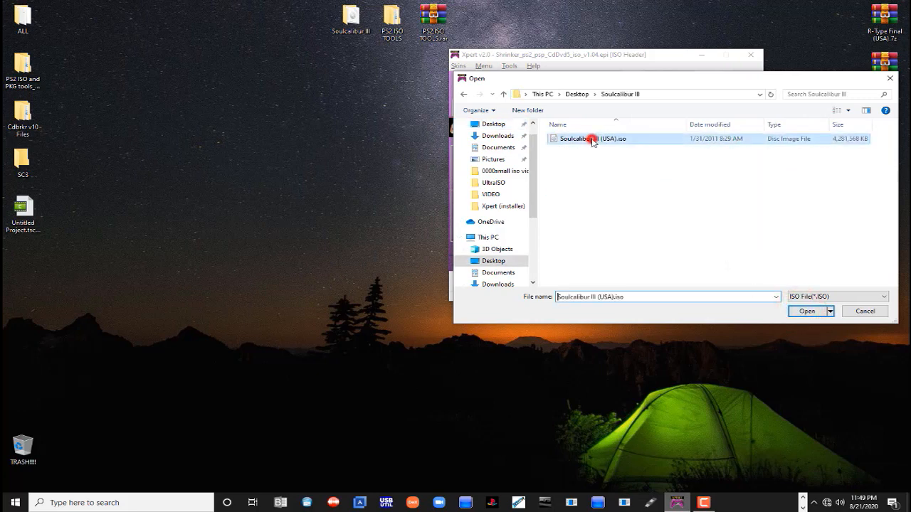
click(797, 313)
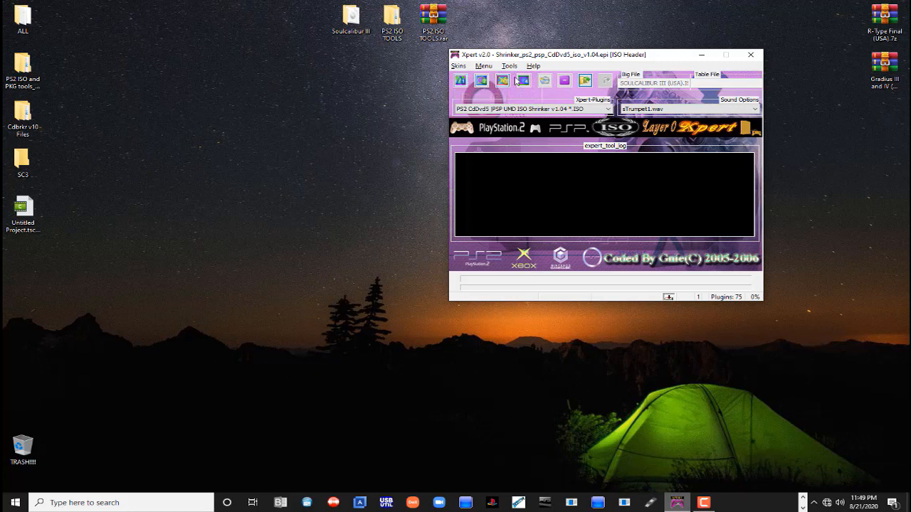
Step: Extract the LBA data and the files from the loaded ISO, dismissing the notice after each extraction
click(460, 82)
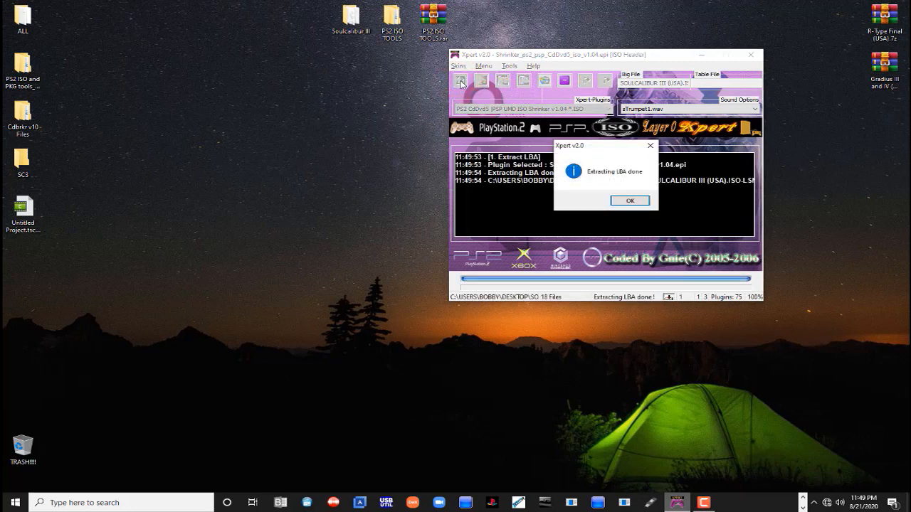
click(622, 201)
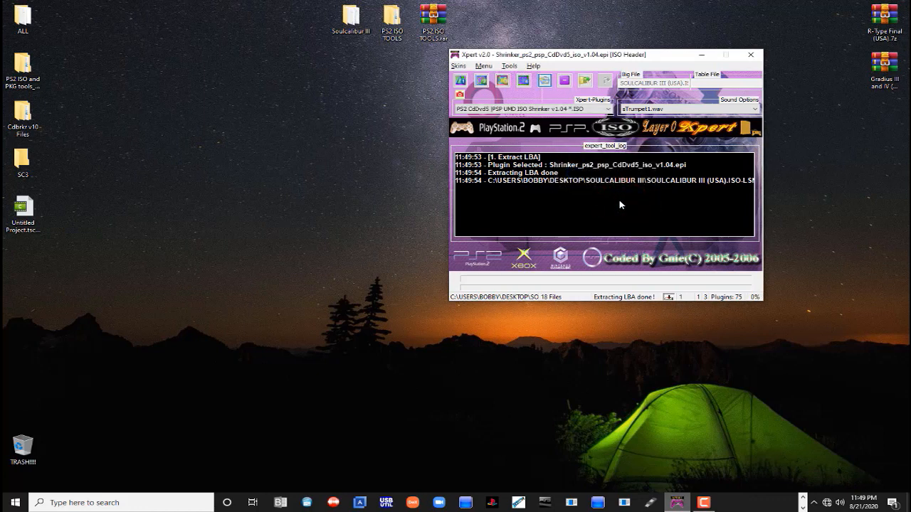
click(481, 82)
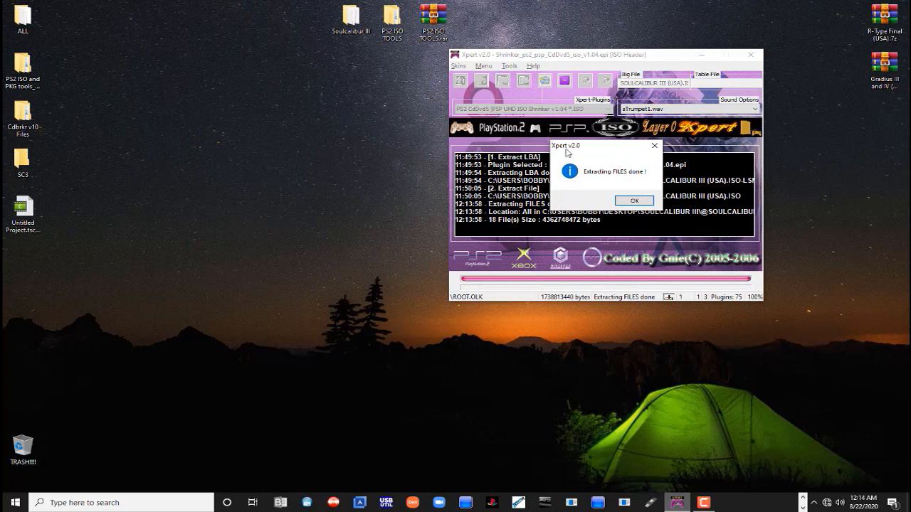
click(626, 203)
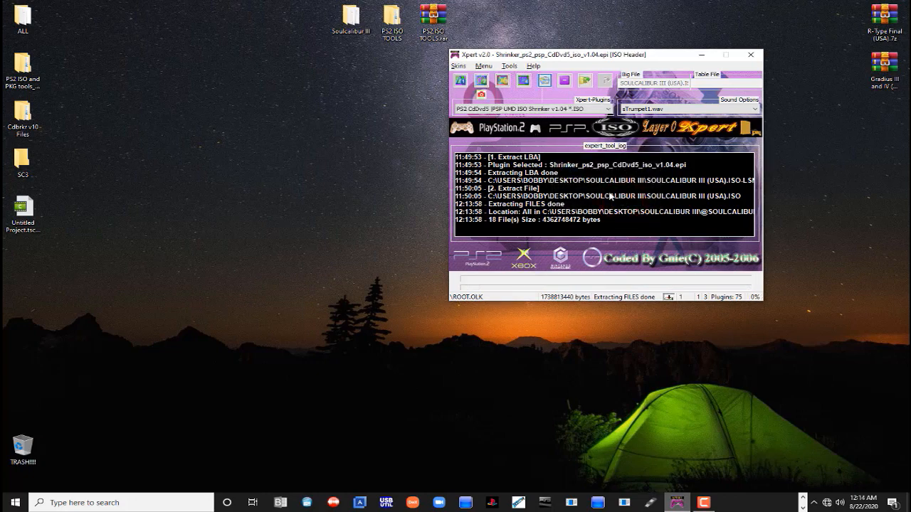
Step: Open the LBA Relinker, load SOULCALIBUR III (USA).ISO-LSN.TXT from the Soulcalibur III folder and dismiss the notice
click(509, 66)
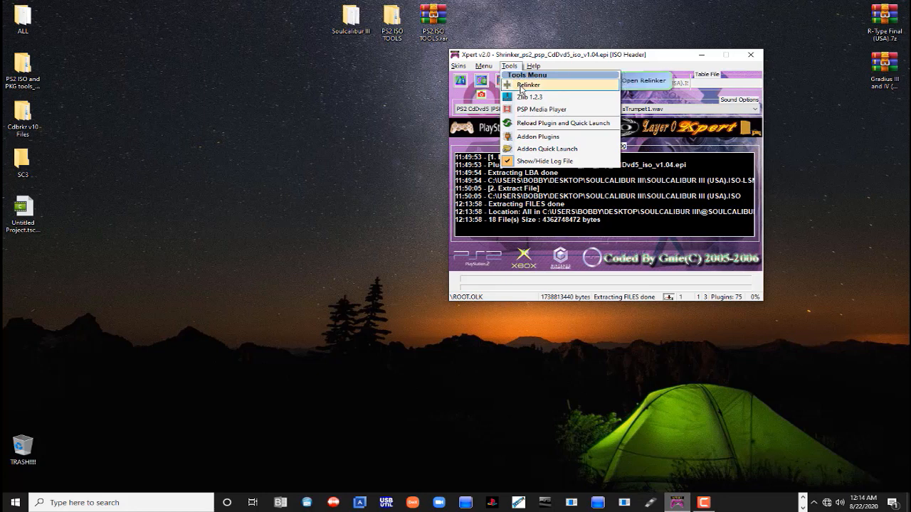
click(520, 87)
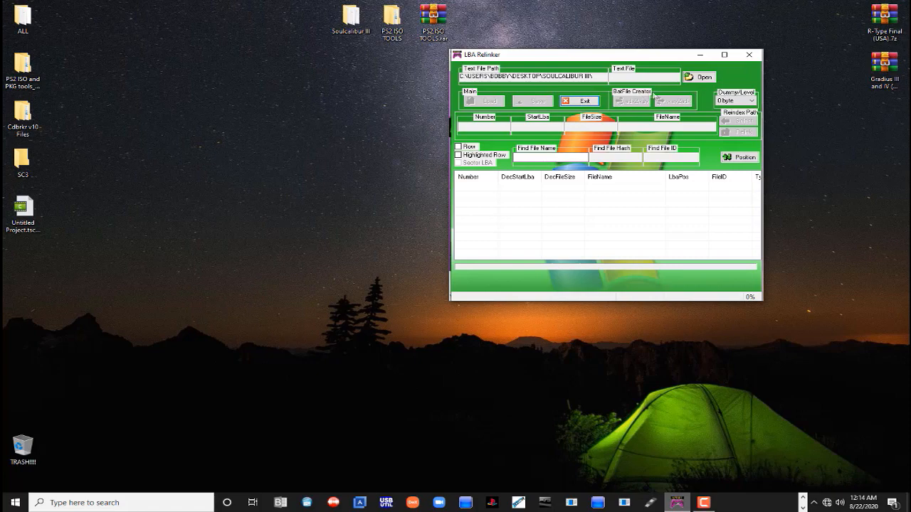
click(699, 78)
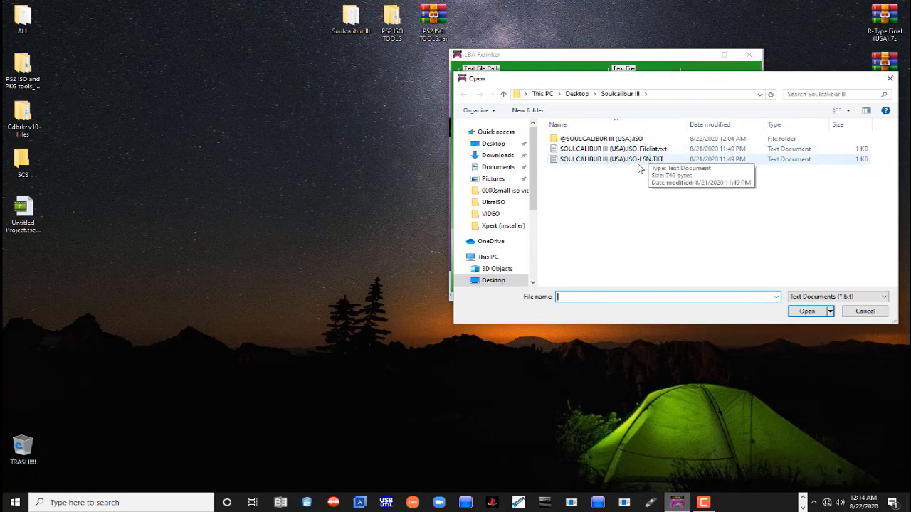
click(647, 166)
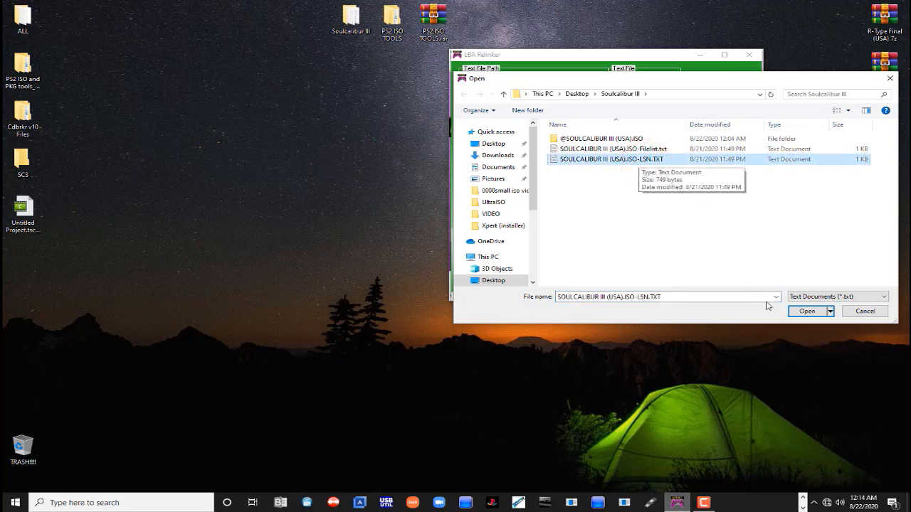
click(790, 311)
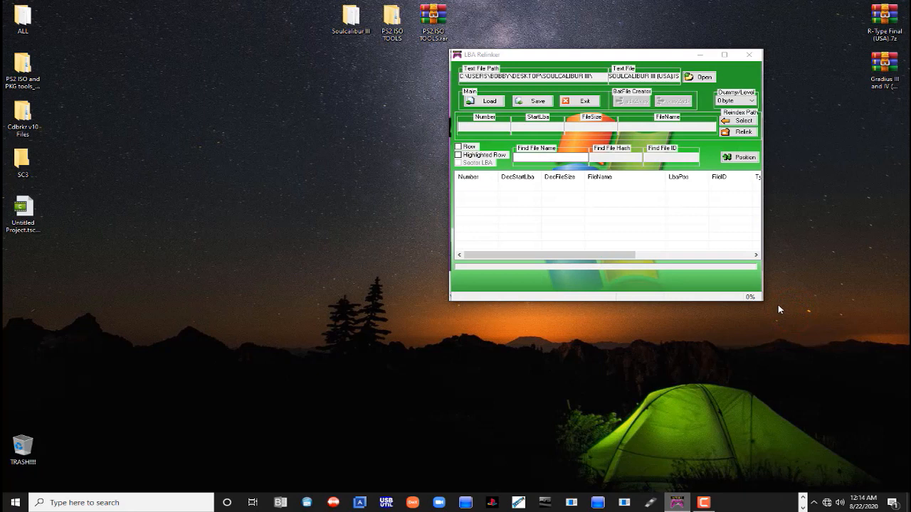
click(485, 104)
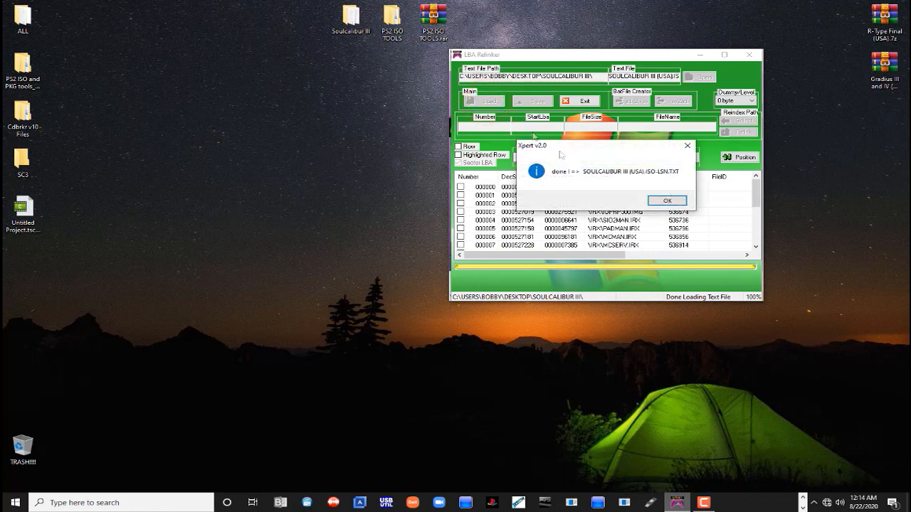
click(663, 200)
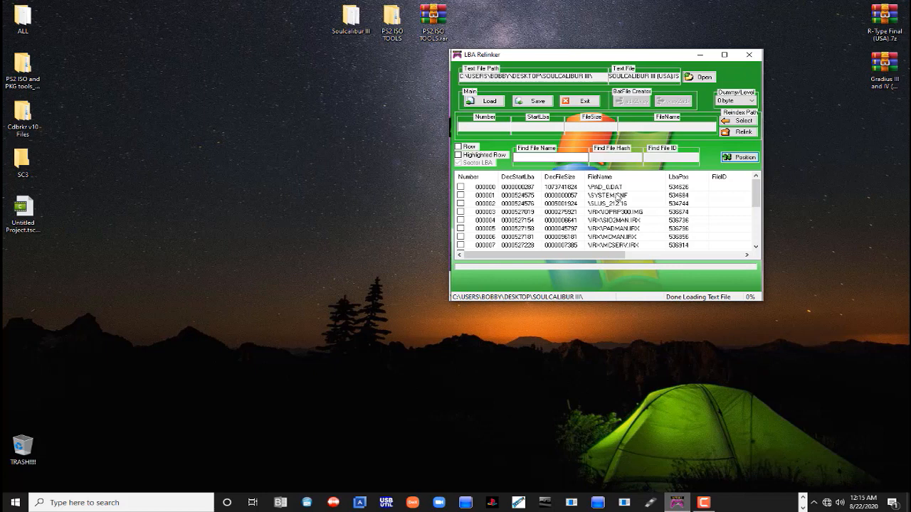
Step: Replace PAD_0.DAT with a dummy file at a dummy level of 0 byte, dismiss the notice and exit the relinker
click(608, 186)
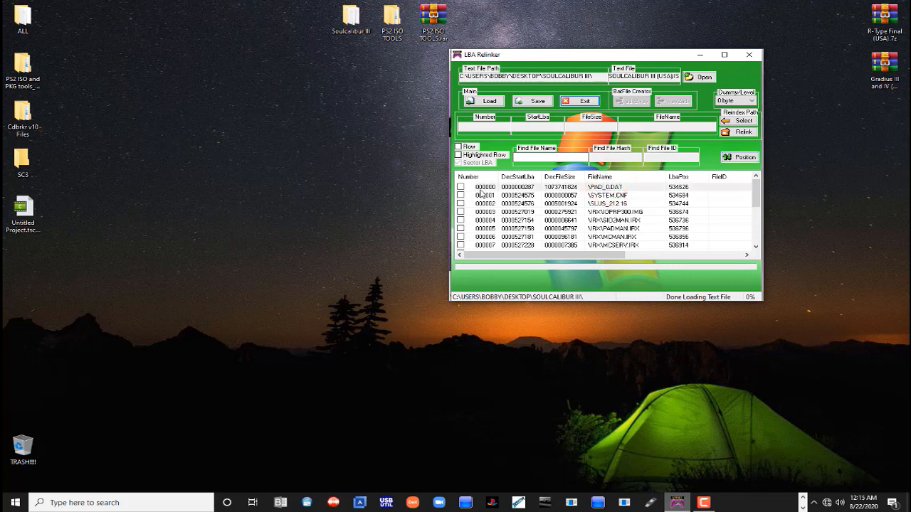
click(460, 187)
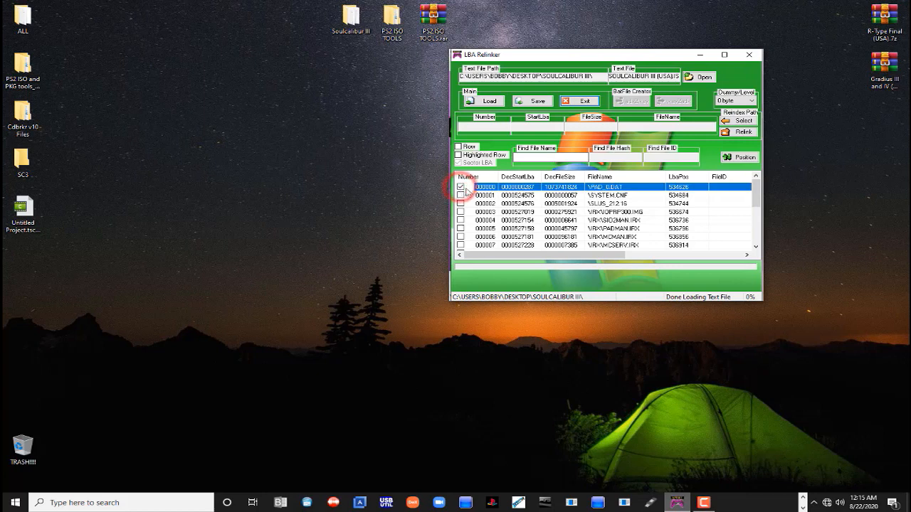
click(751, 100)
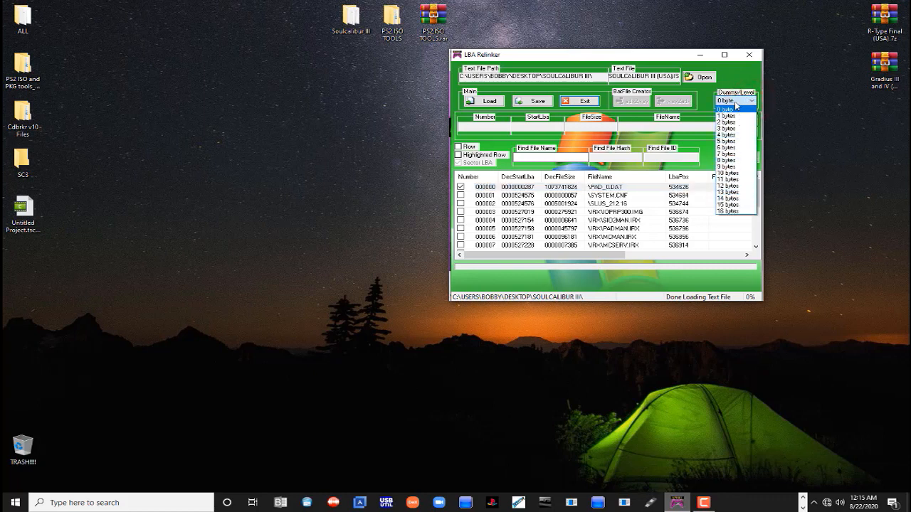
click(734, 104)
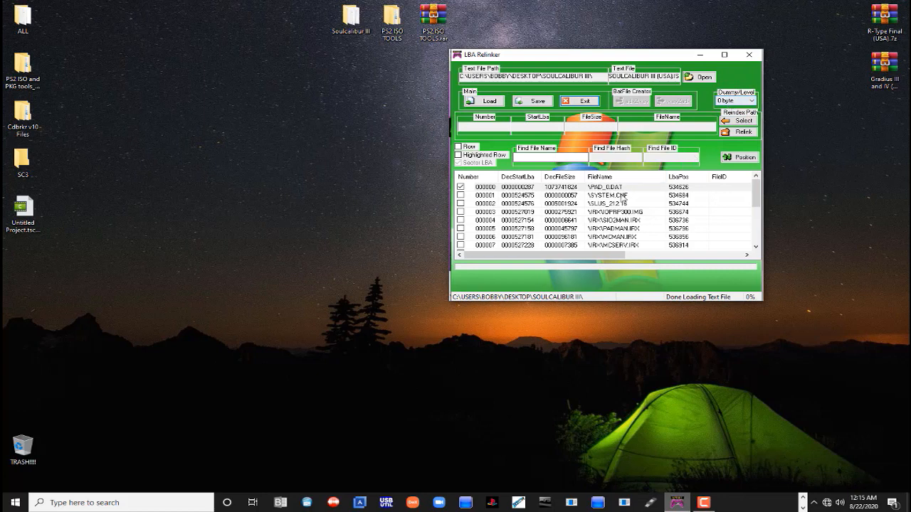
click(595, 188)
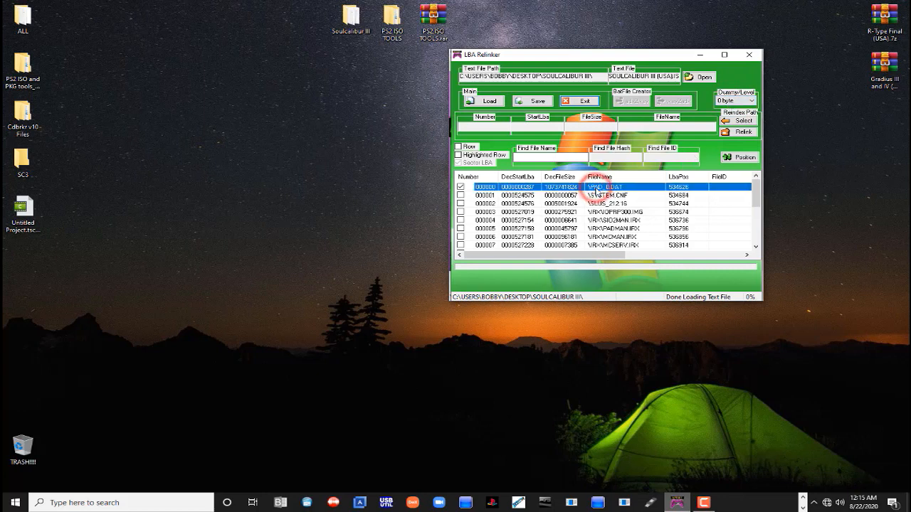
right_click(597, 187)
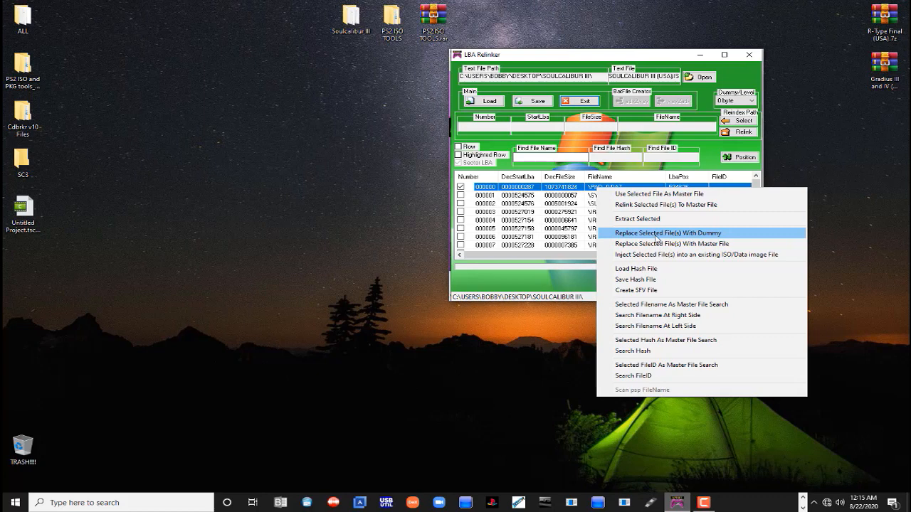
click(656, 235)
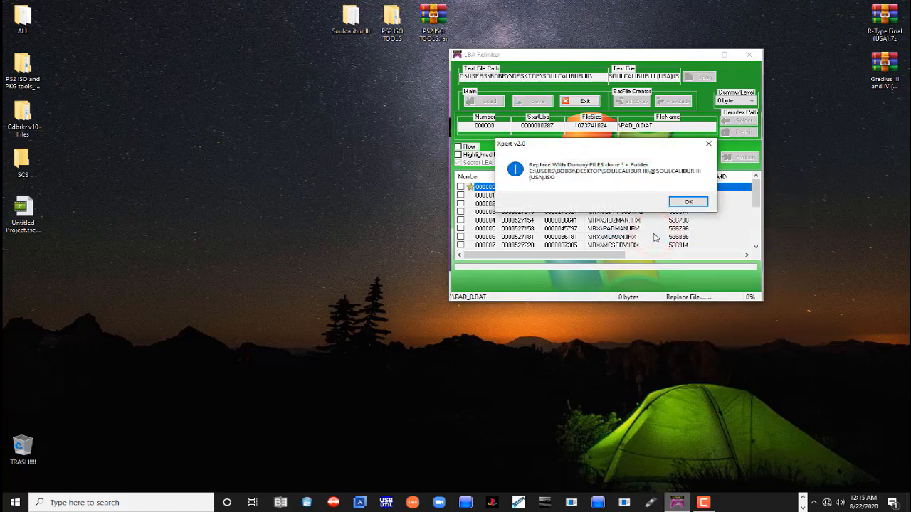
click(682, 204)
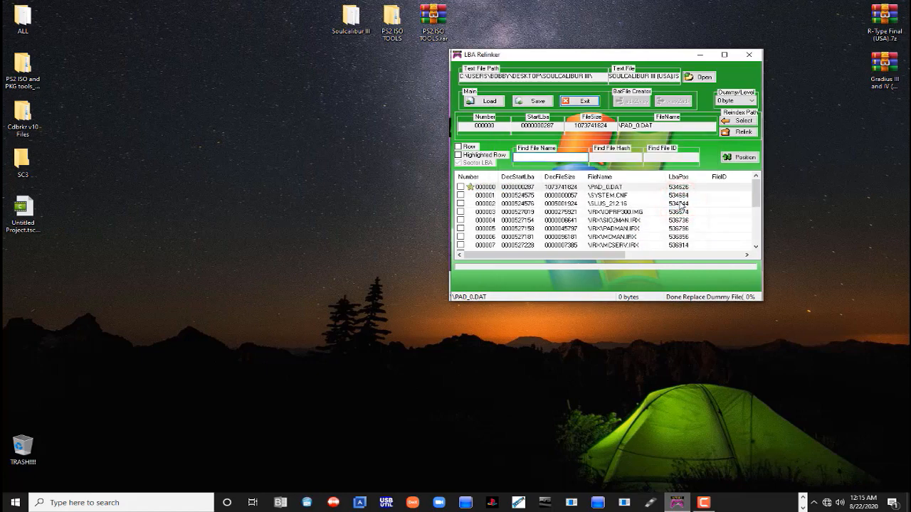
click(585, 102)
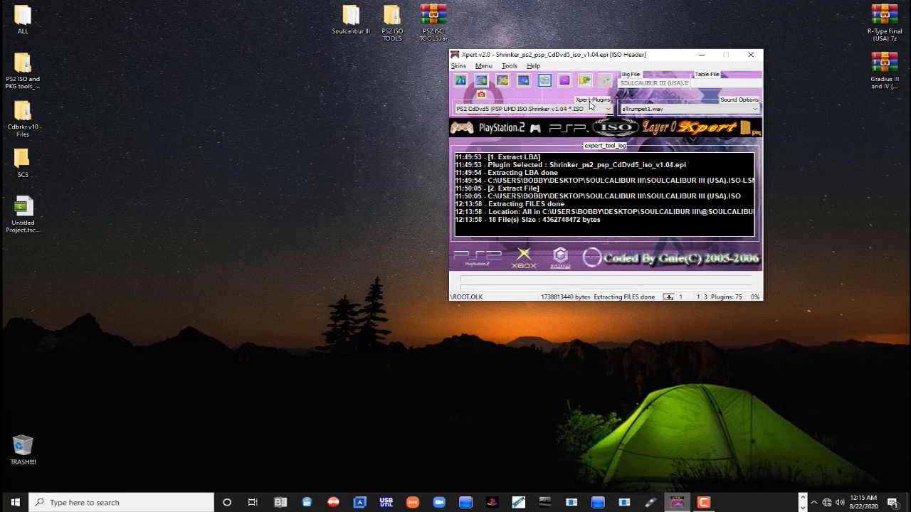
Step: Rebuild the files into a new ISO and rebuild its LBA, dismissing the notice after each
click(503, 82)
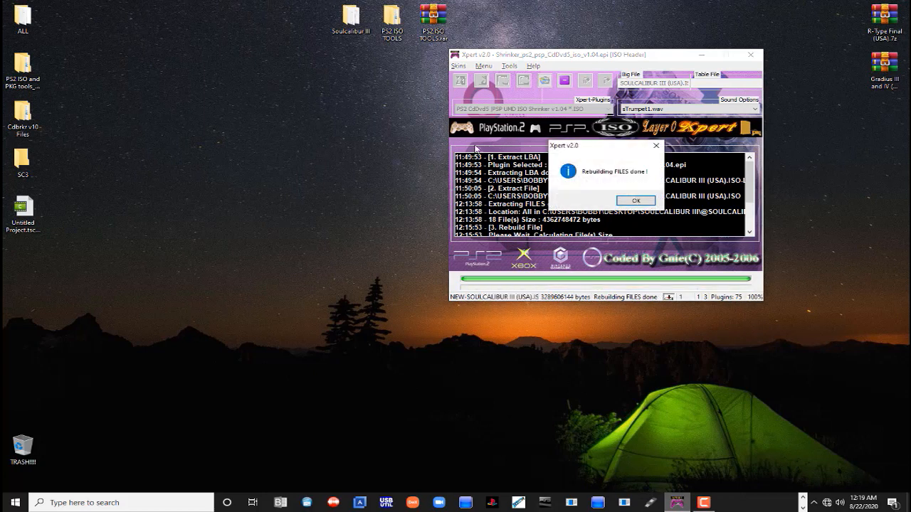
click(634, 202)
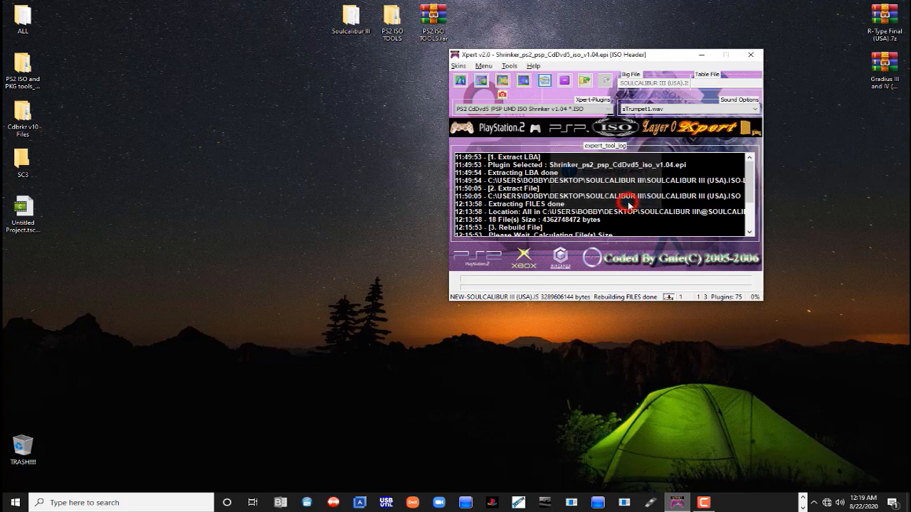
click(524, 84)
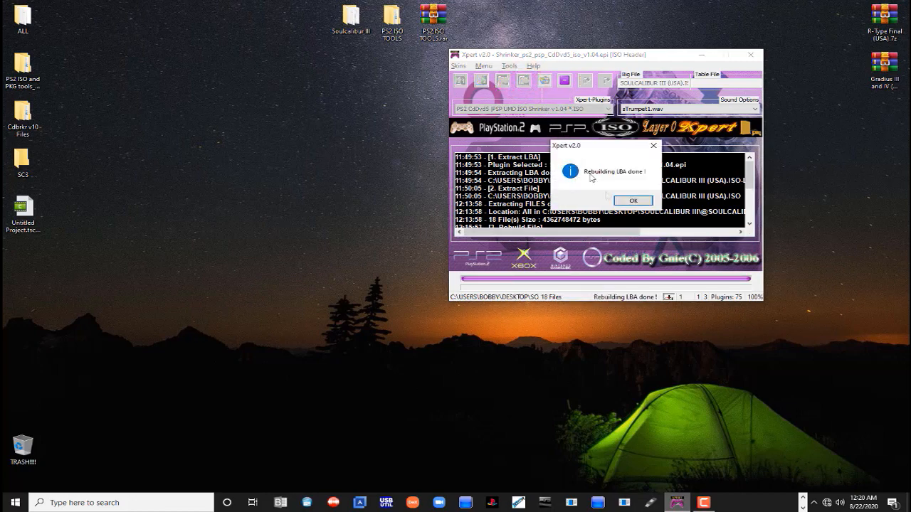
click(620, 203)
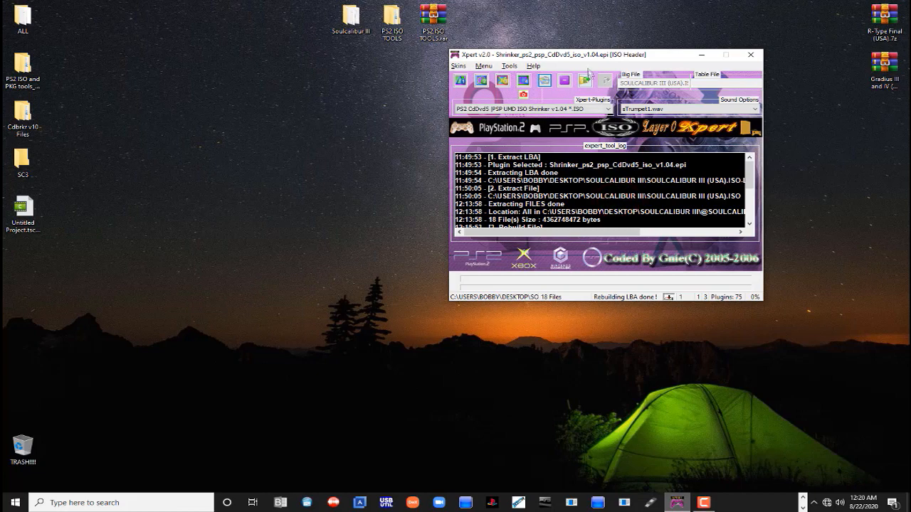
Step: Open the desktop's Soulcalibur III folder, compare the sizes of the original and NEW-SOULCALIBUR III (USA).ISO, and close the folder
drag(580, 52, 678, 68)
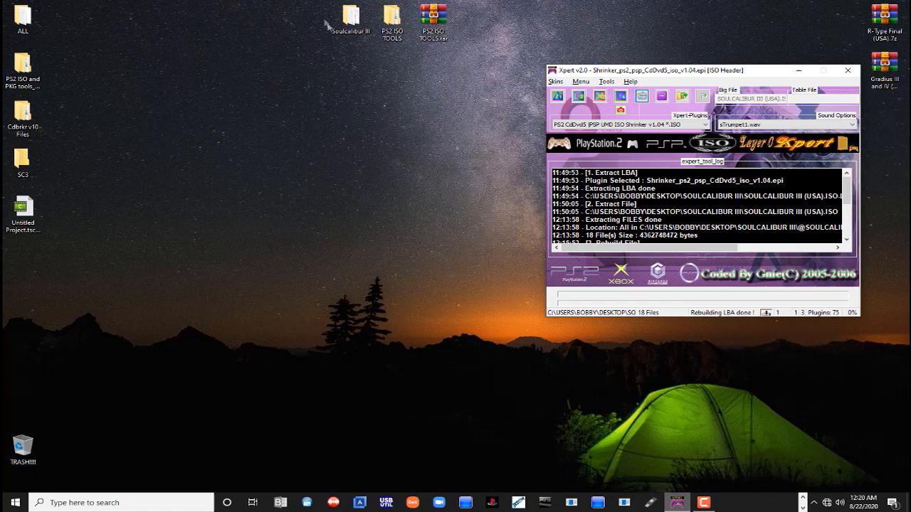
click(361, 22)
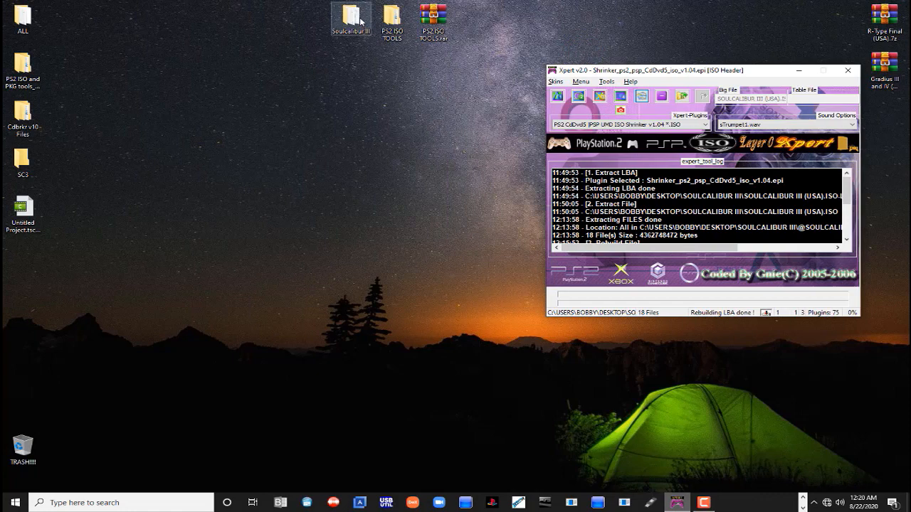
double_click(360, 21)
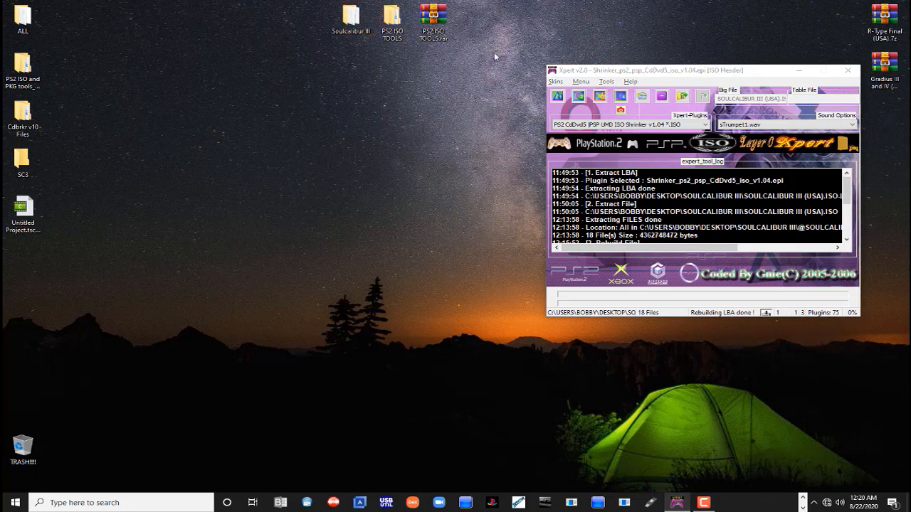
drag(446, 172, 311, 76)
click(255, 190)
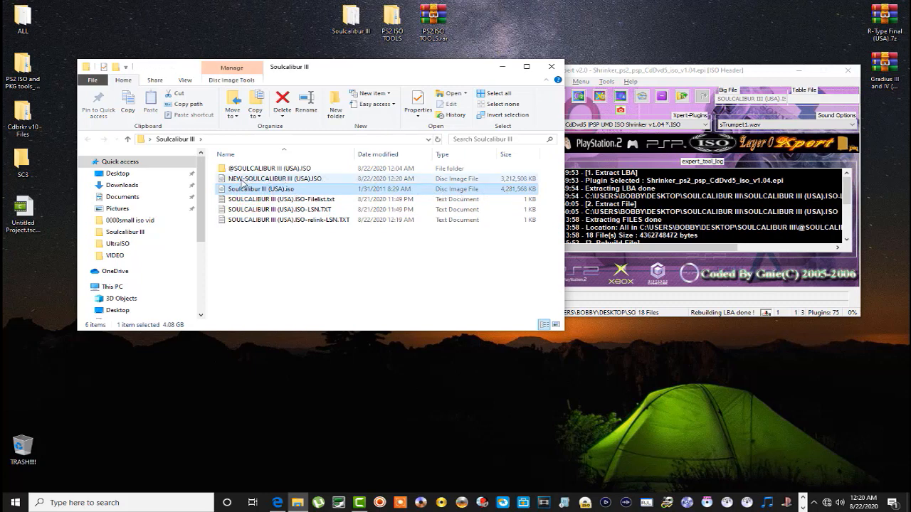
click(240, 180)
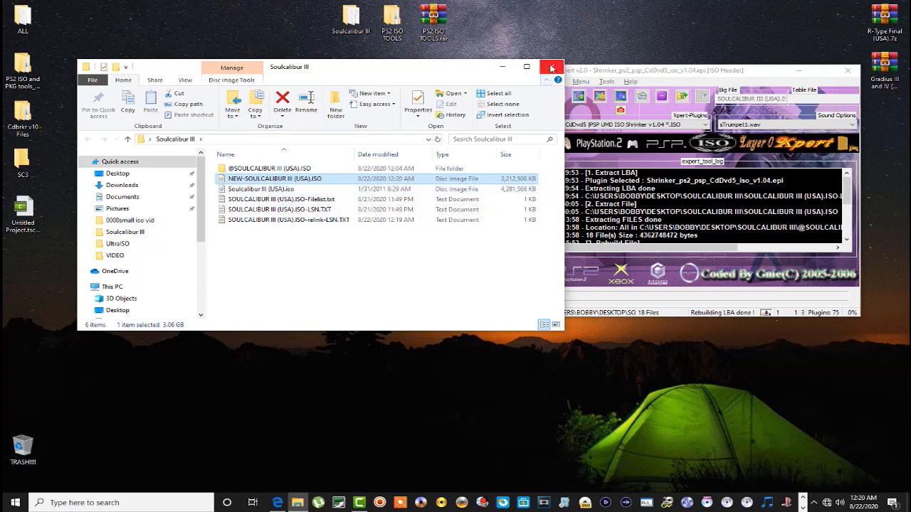
click(550, 66)
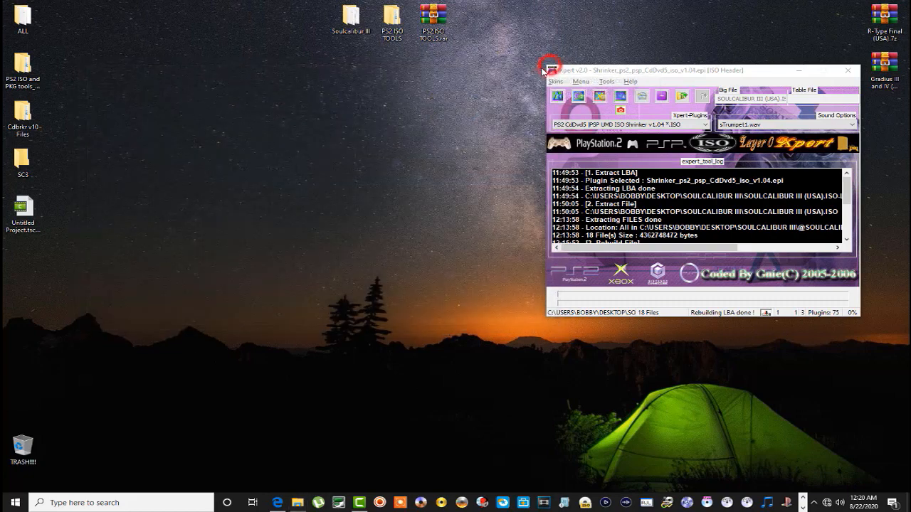
Step: Move the Xpert v2.0 window toward the middle of the desktop and close the program
click(773, 71)
drag(626, 76, 506, 76)
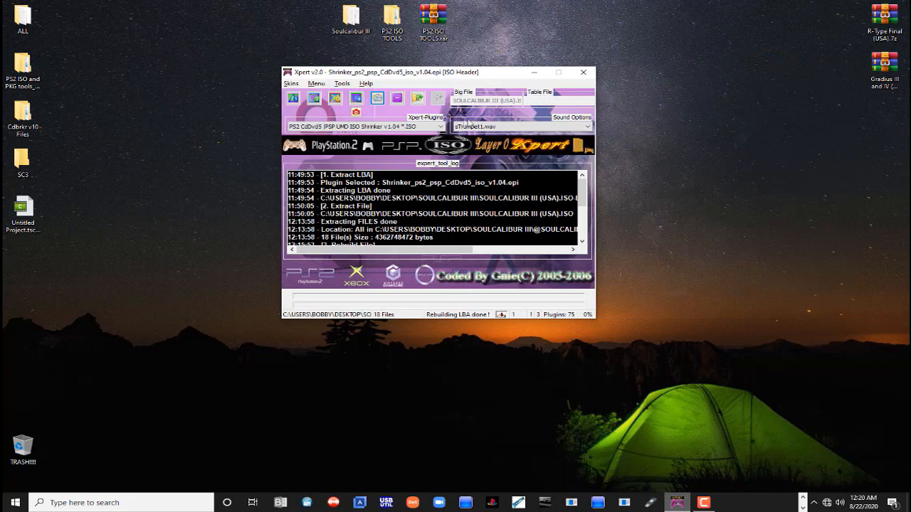
click(583, 72)
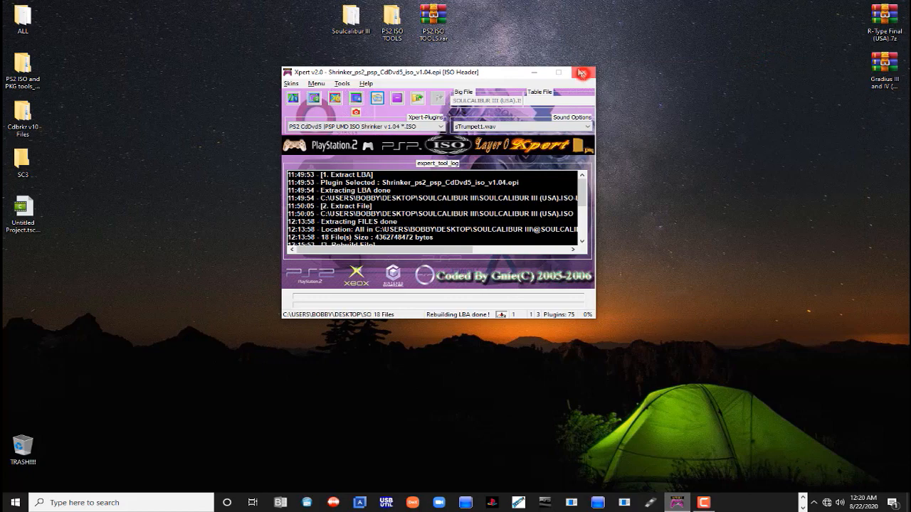